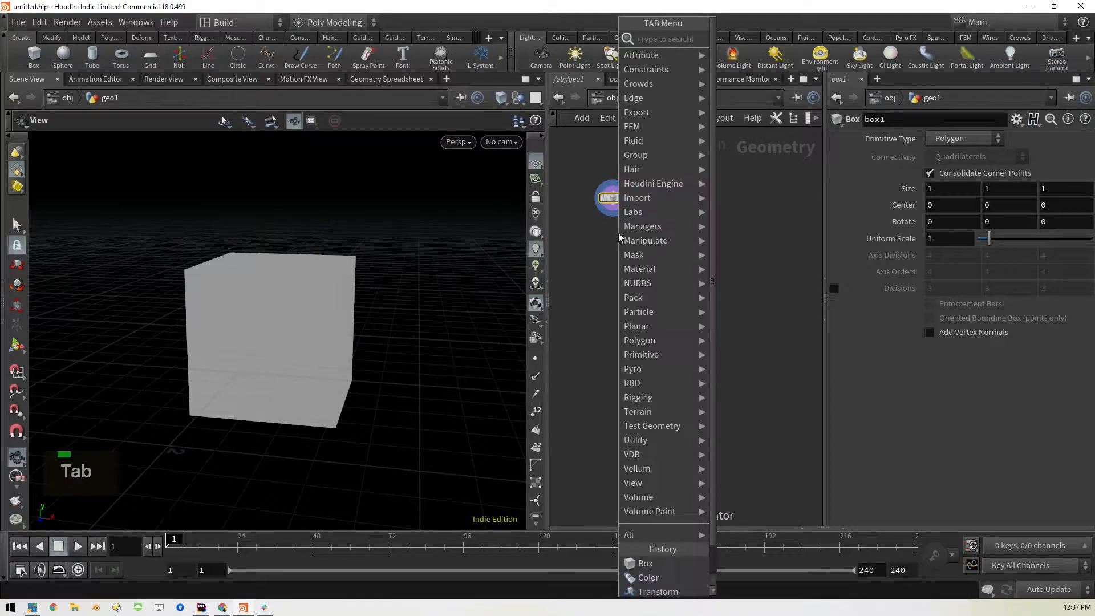
Append a Transform node to the box and place it closely beneath the box node
text(tra)
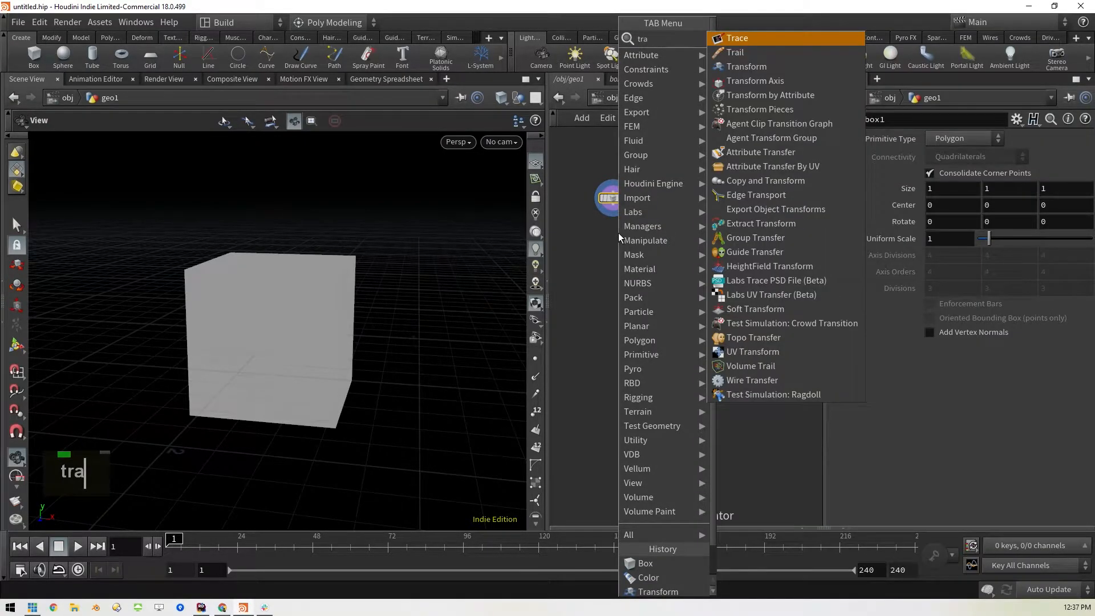
key(Down)
key(Down)
key(shift+Return)
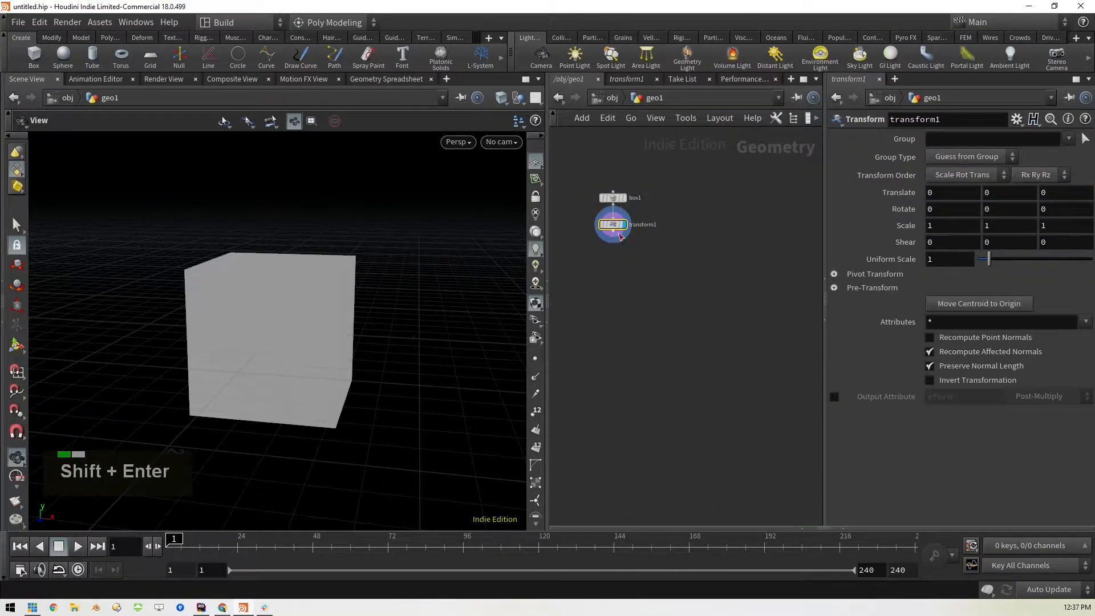
mouse_move(617, 229)
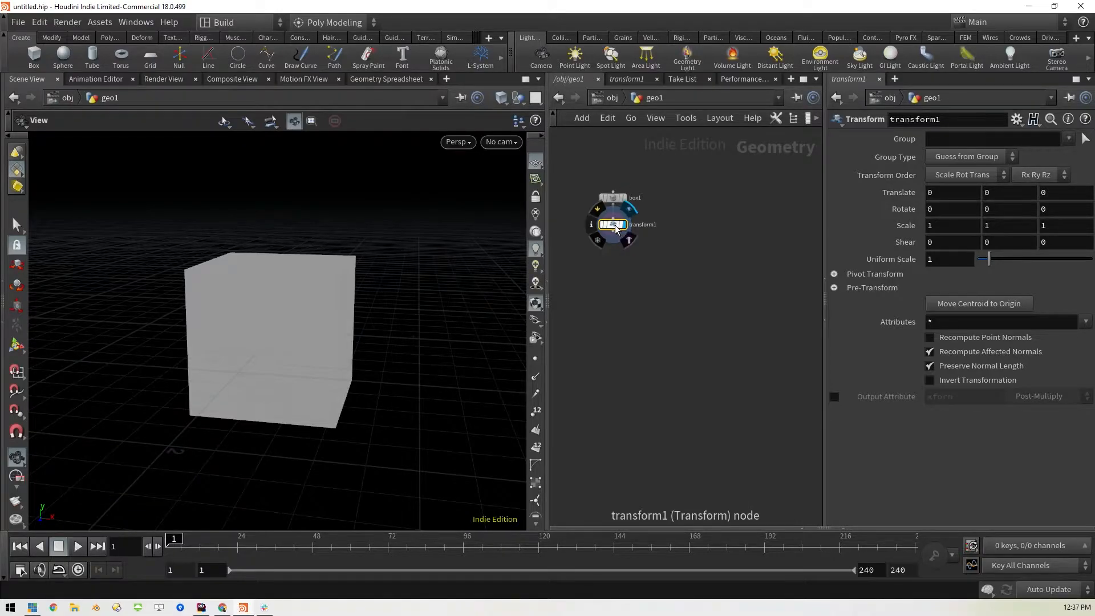
drag(613, 224, 613, 216)
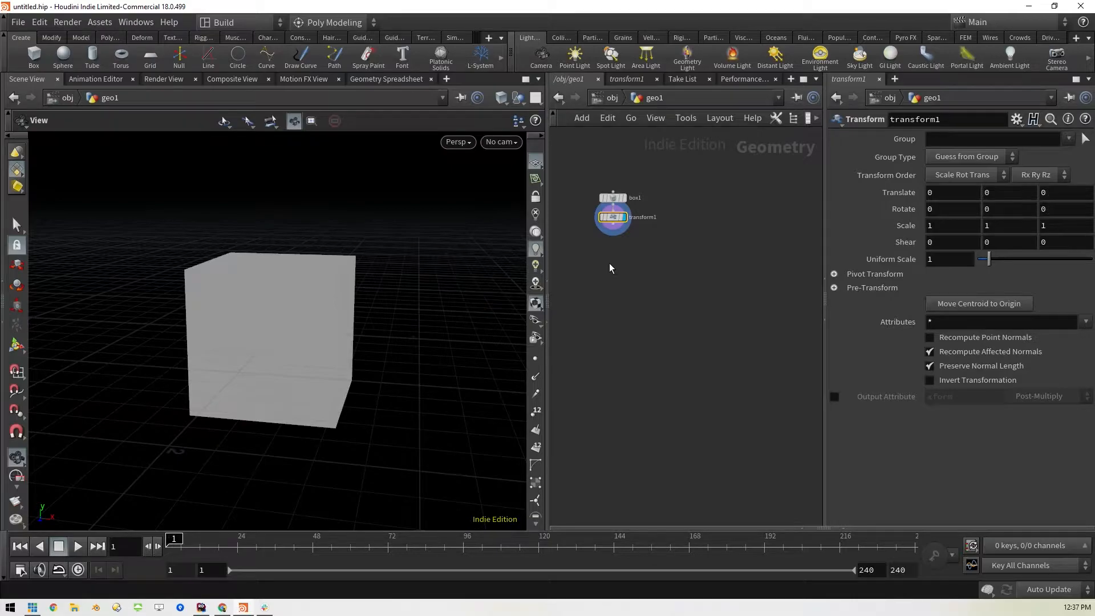
Append a Color node after the transform and set its color to pure red (1, 0, 0)
key(Tab)
text(colo)
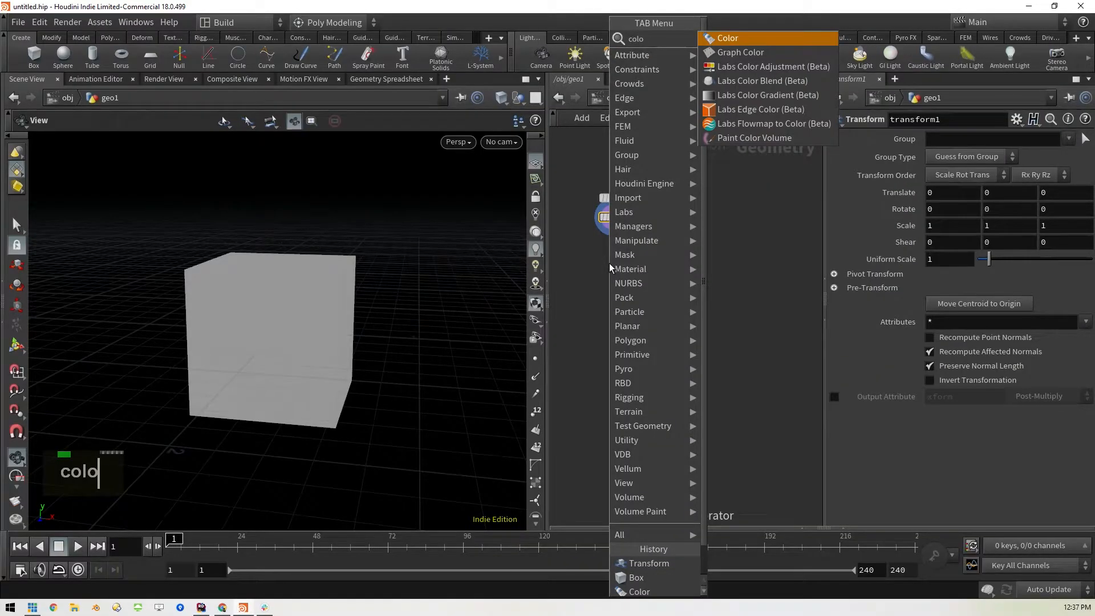
key(shift+Return)
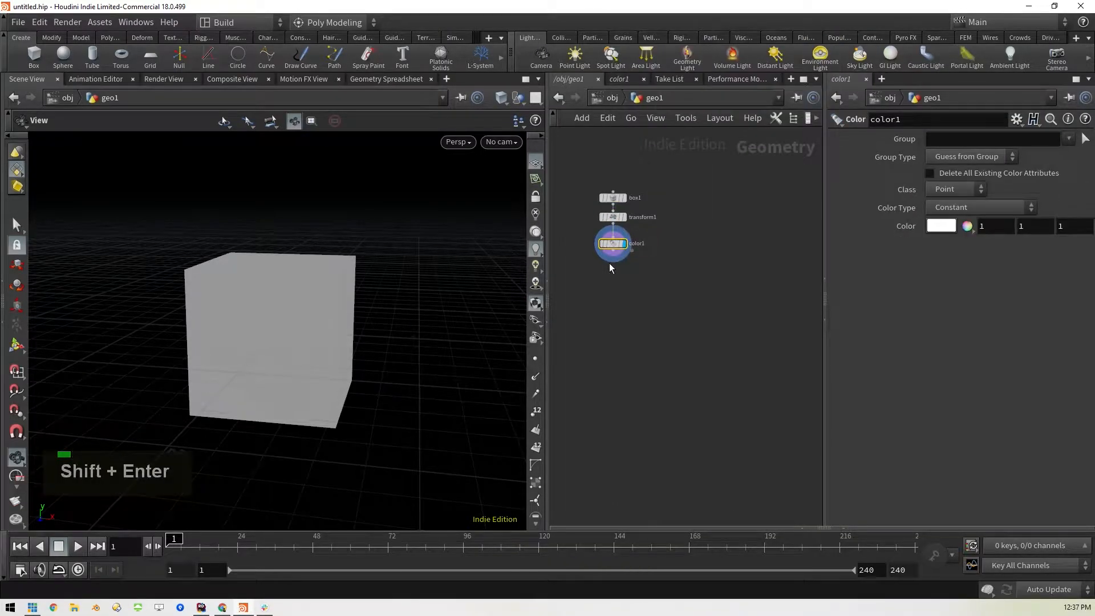
mouse_move(620, 249)
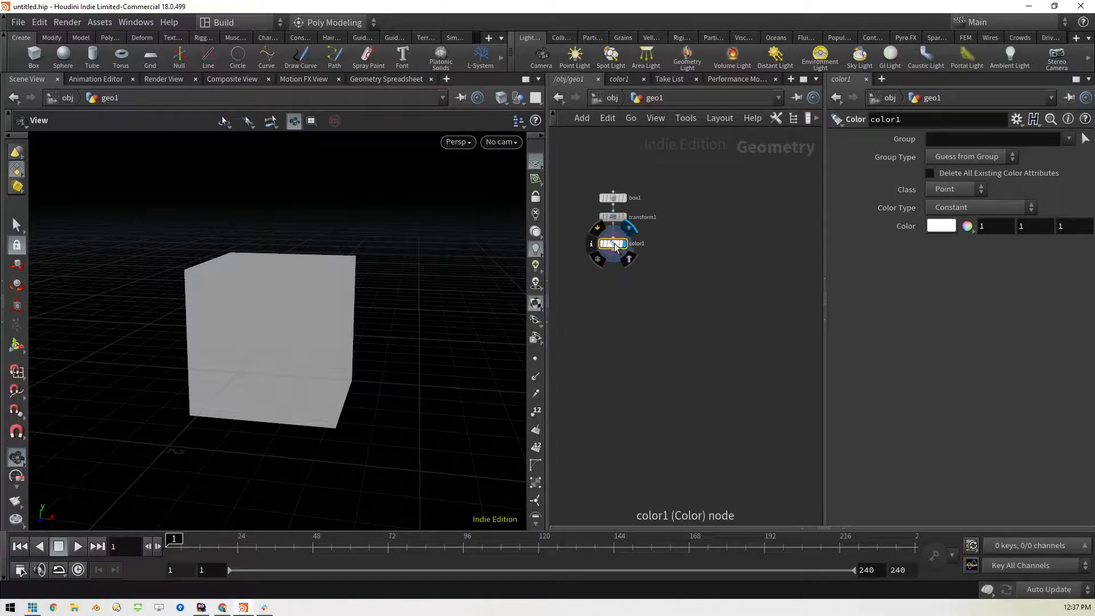
click(933, 227)
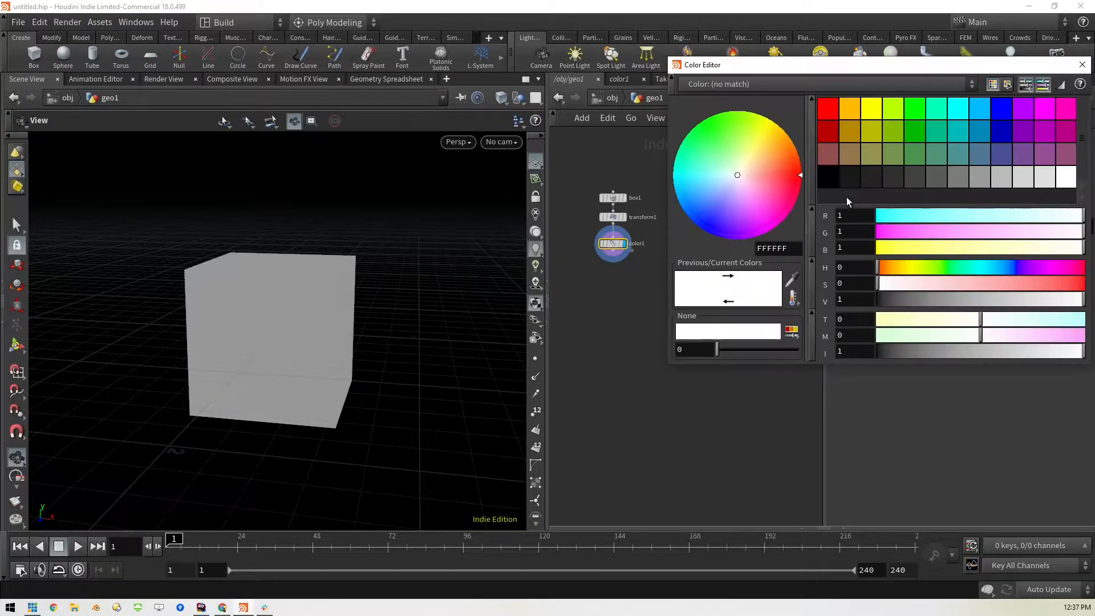
click(830, 106)
click(1082, 64)
click(643, 359)
click(613, 243)
Add a Merge node below the chain, wire the red color node into it, display it and tidy the node positions
key(Tab)
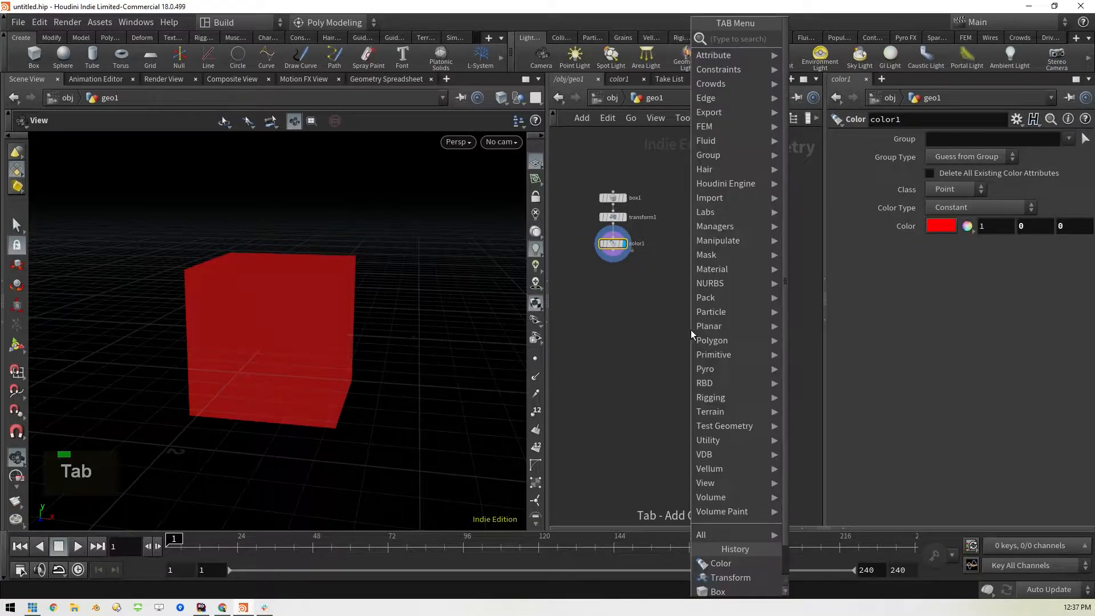
text(merg)
key(Return)
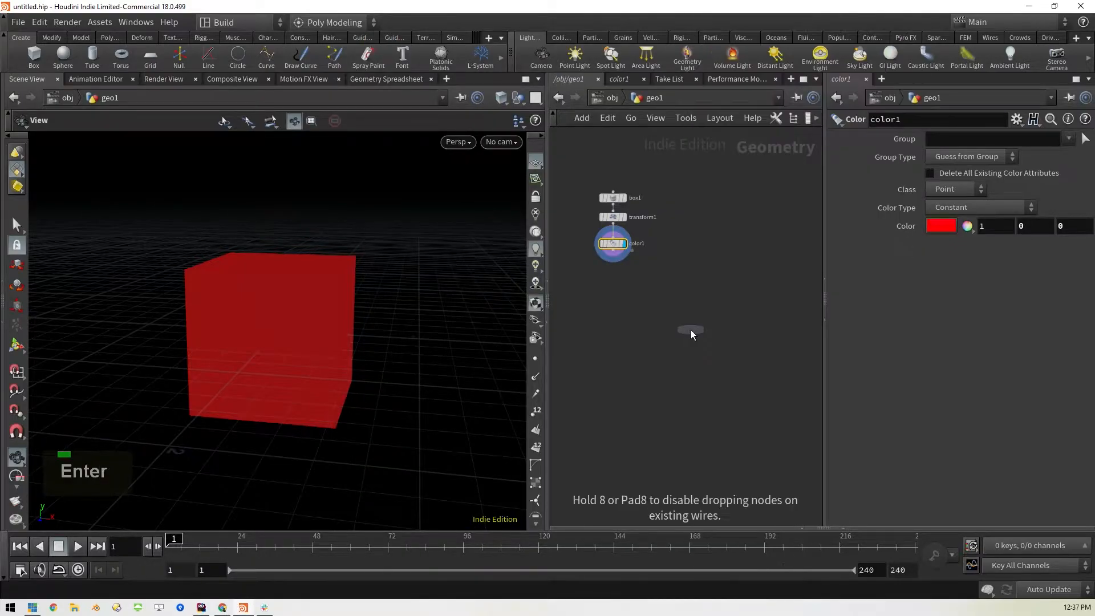
click(690, 331)
drag(613, 257, 682, 333)
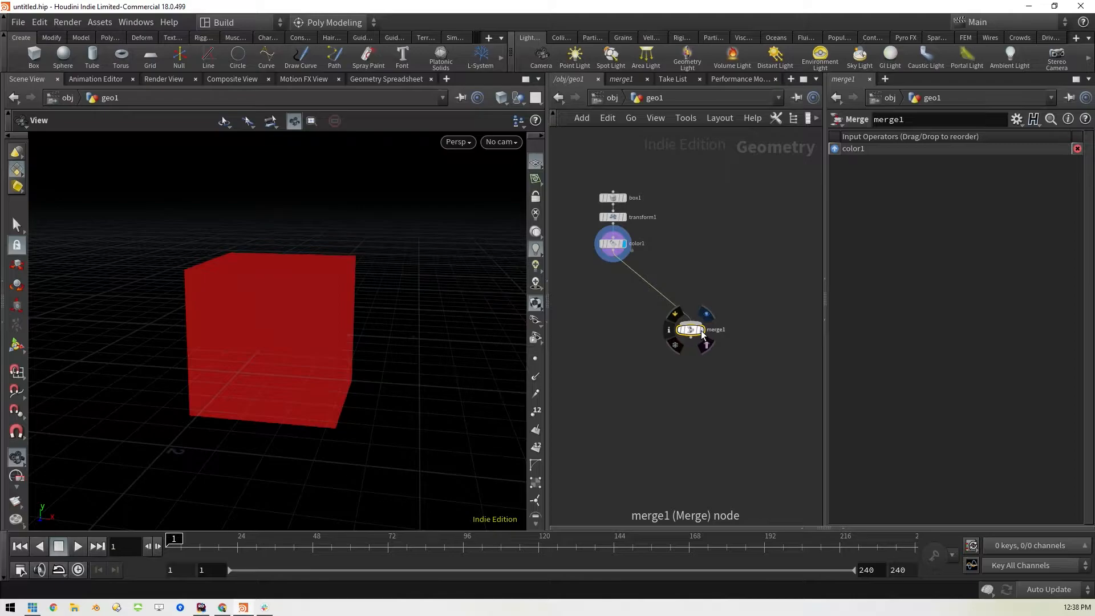
click(700, 330)
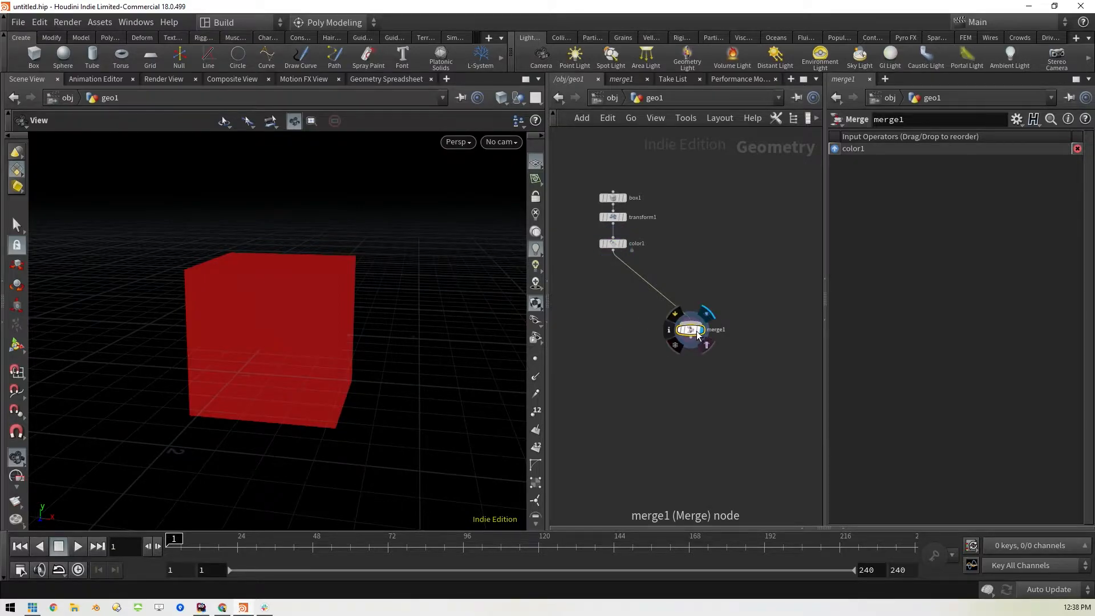
drag(693, 330, 649, 330)
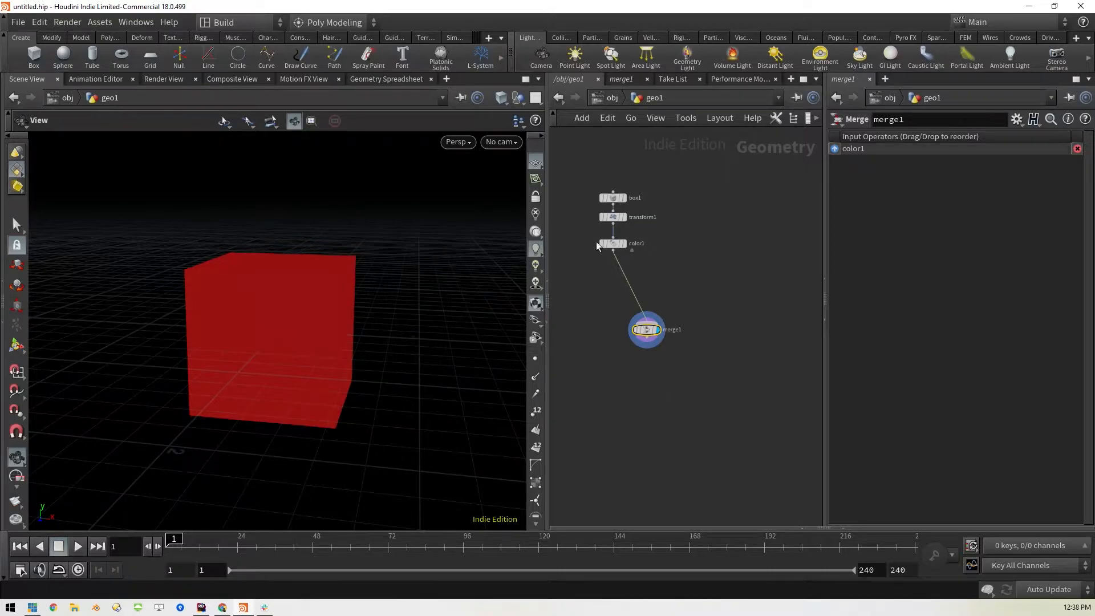
drag(613, 244, 613, 239)
Template the merge node and compare it by displaying the box, color and merge nodes in turn, ending on the color node
mouse_move(656, 336)
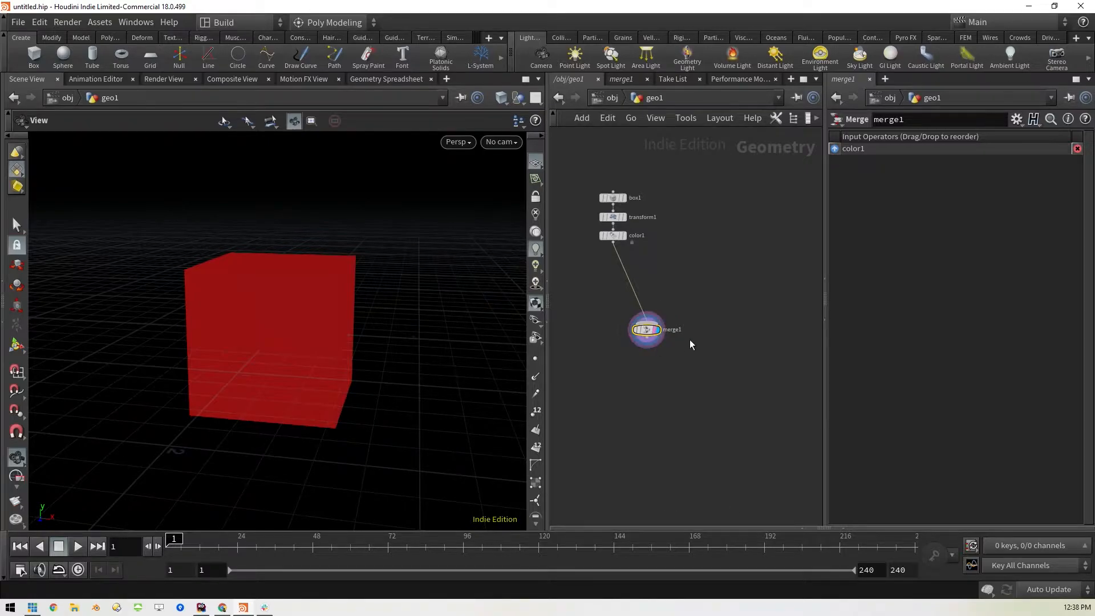
click(653, 331)
click(627, 199)
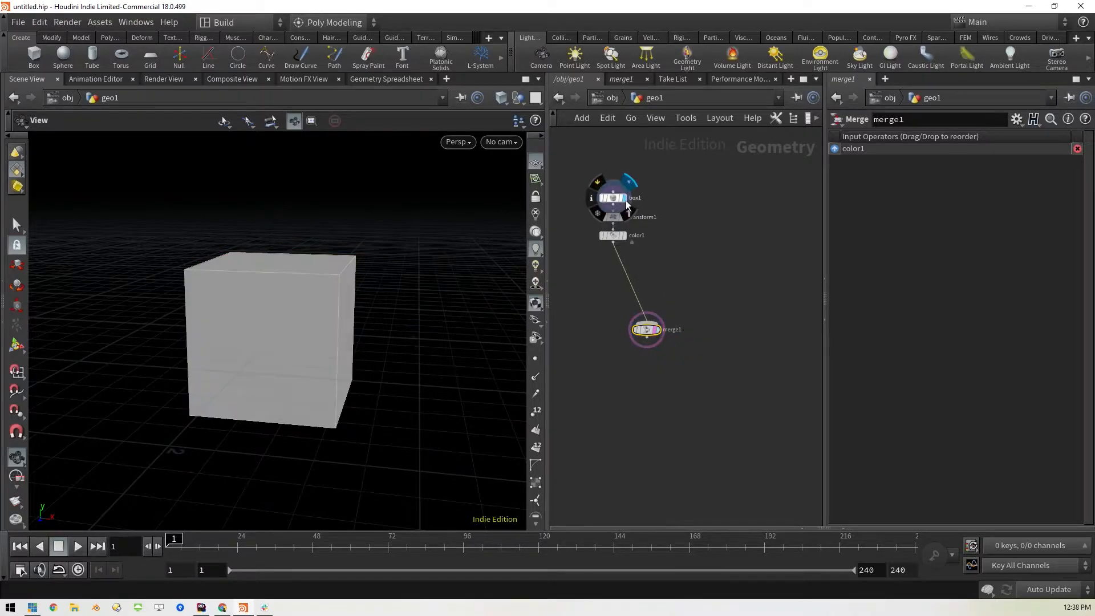
mouse_move(629, 204)
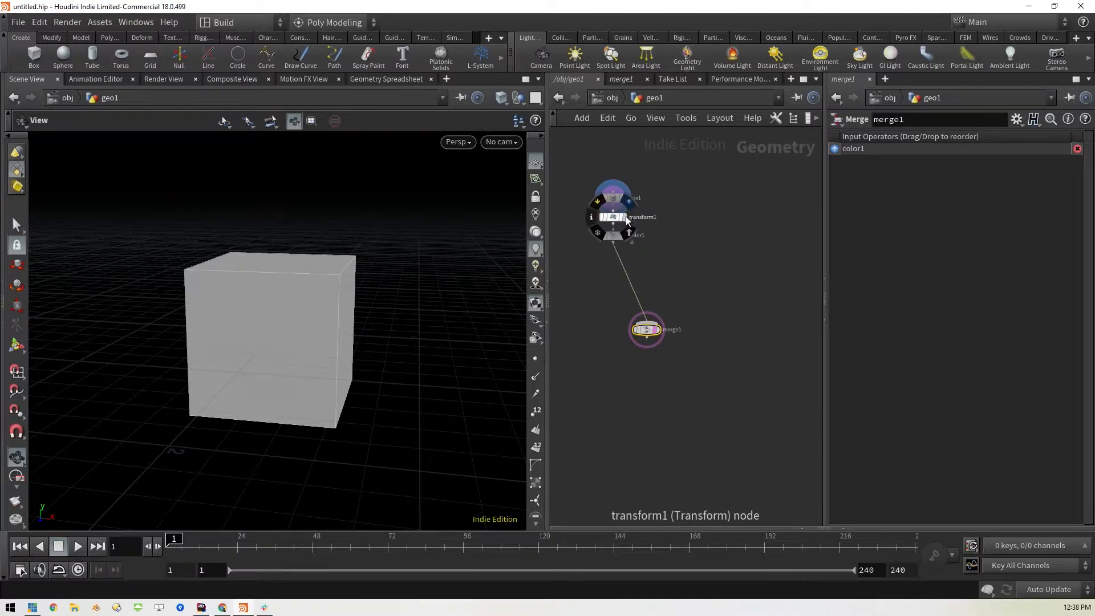
click(627, 236)
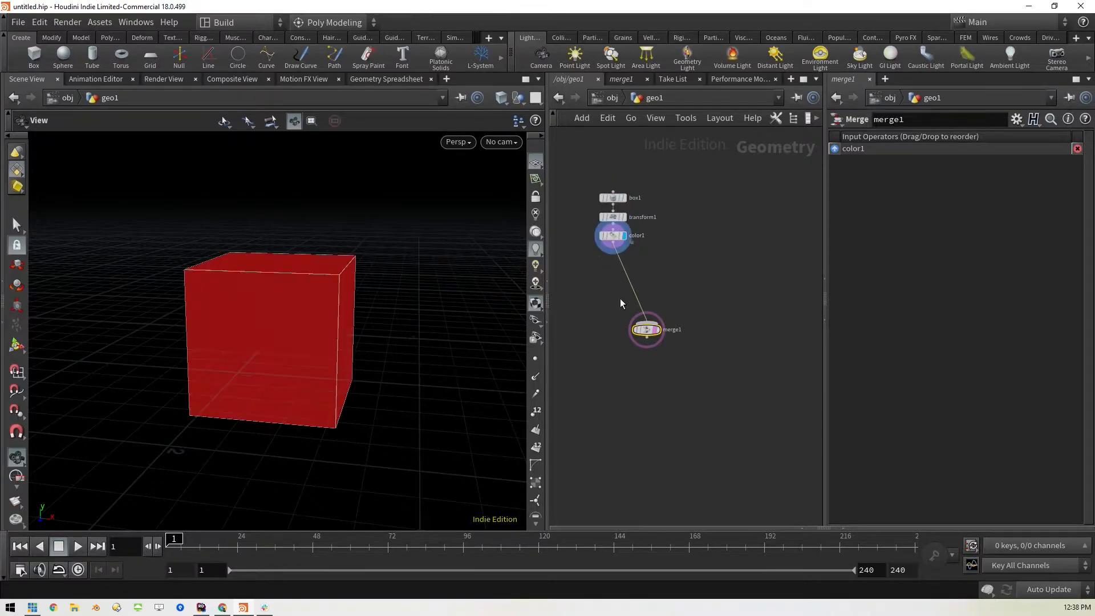
mouse_move(645, 331)
click(654, 329)
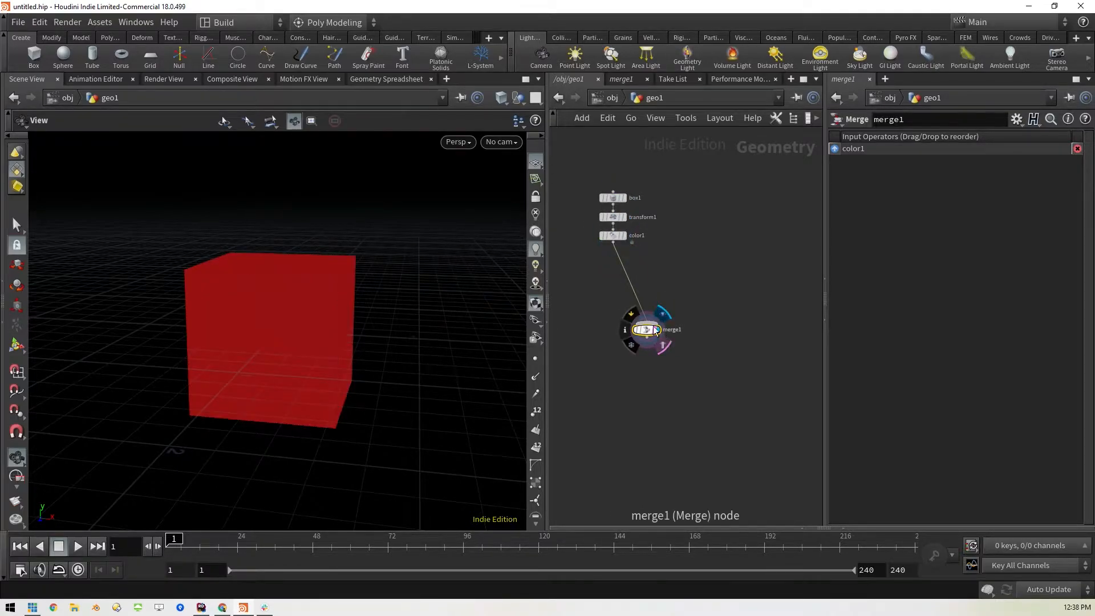
click(625, 198)
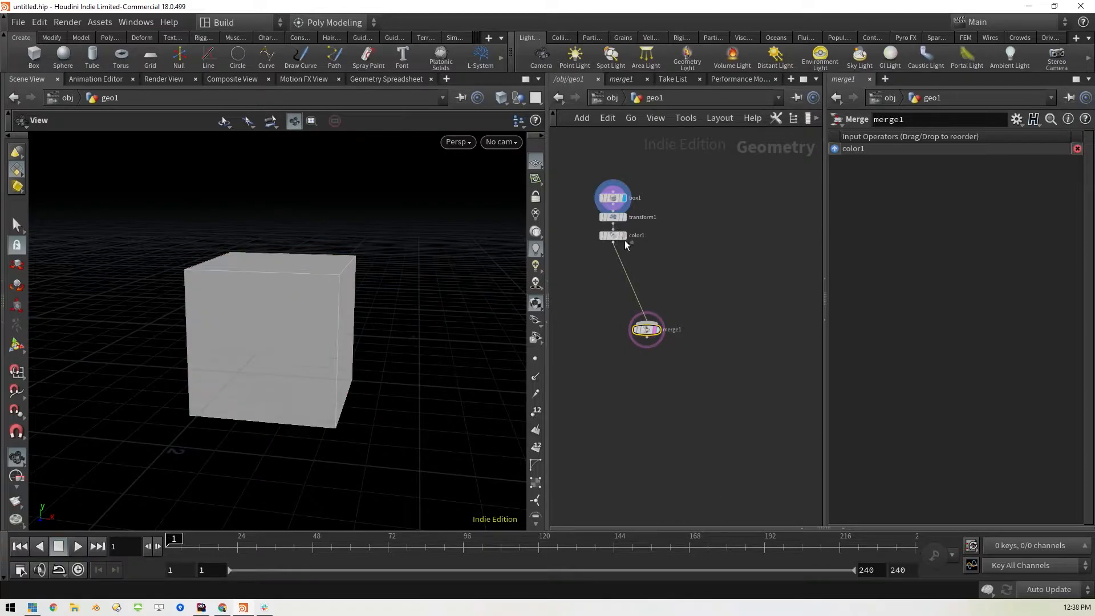
click(625, 238)
mouse_move(647, 333)
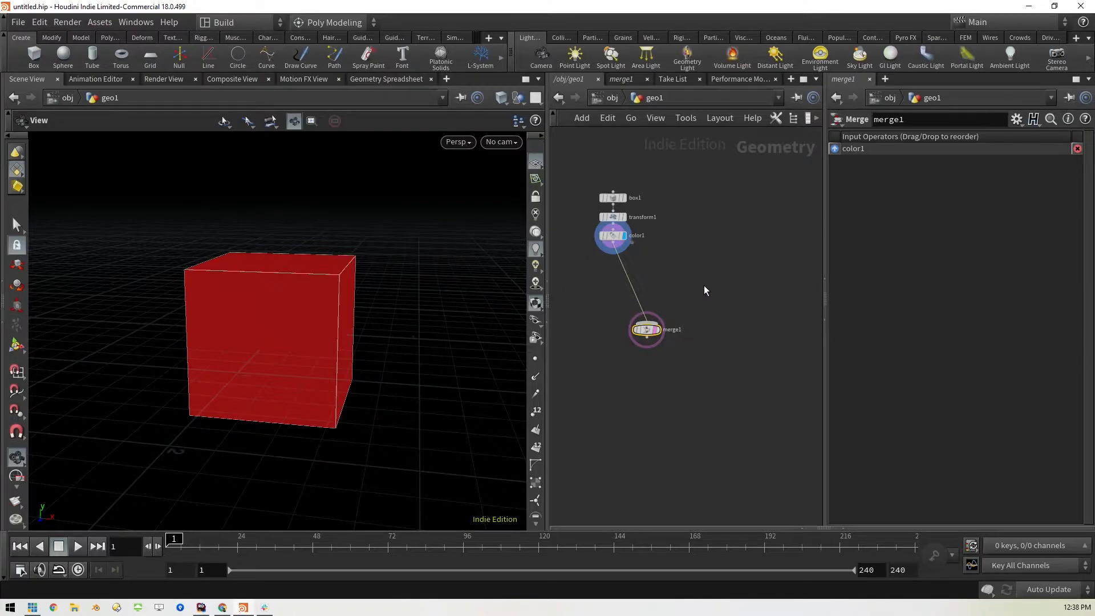
Duplicate the box, transform and color nodes as a second chain beside the original
drag(583, 172, 668, 261)
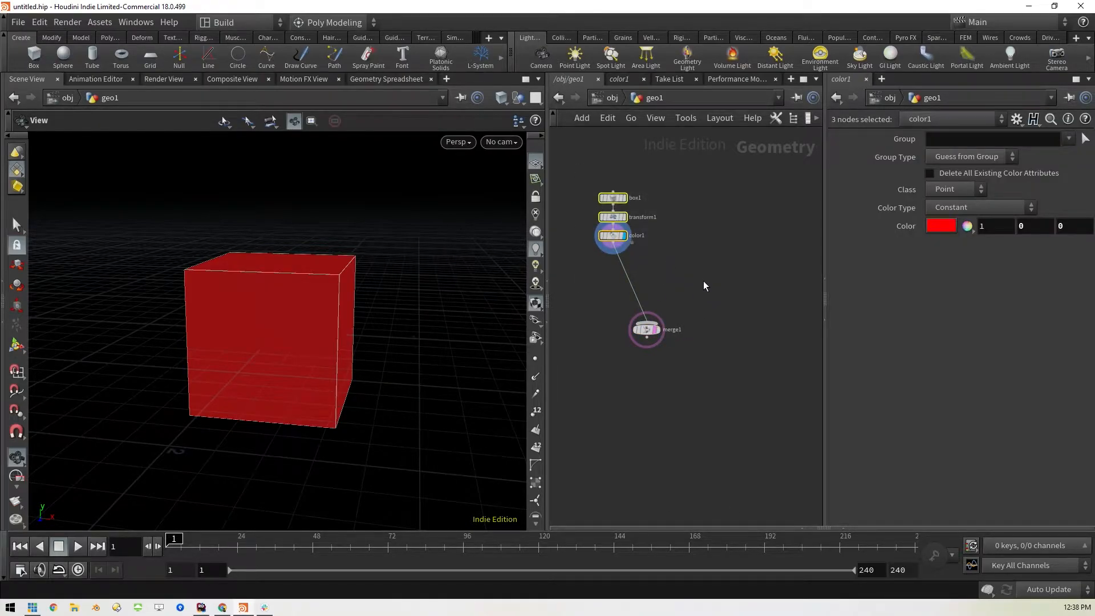
alt+drag(616, 217, 700, 214)
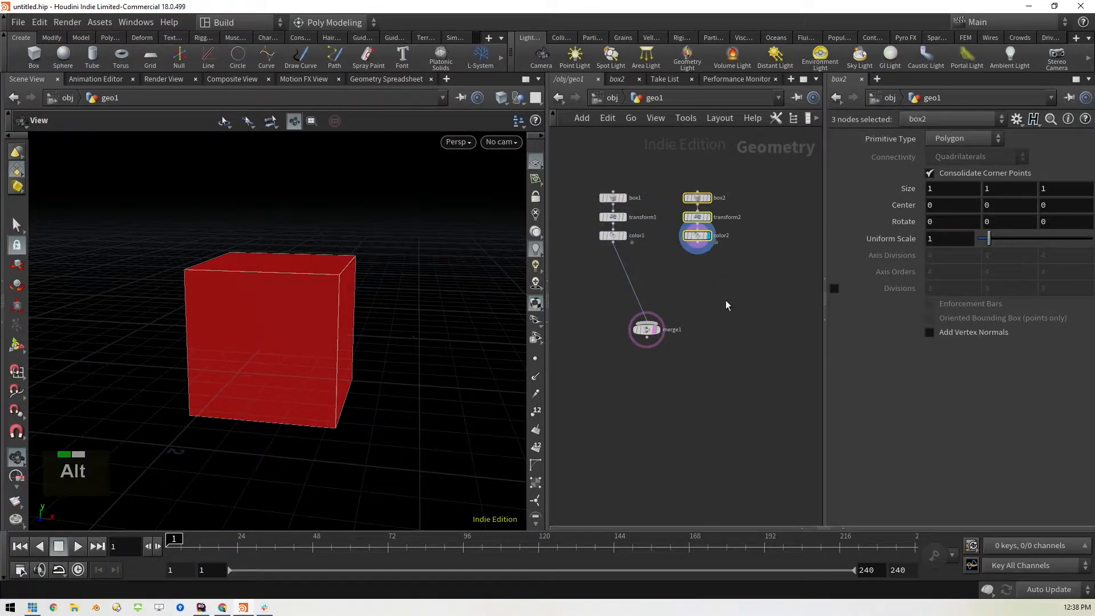
click(727, 299)
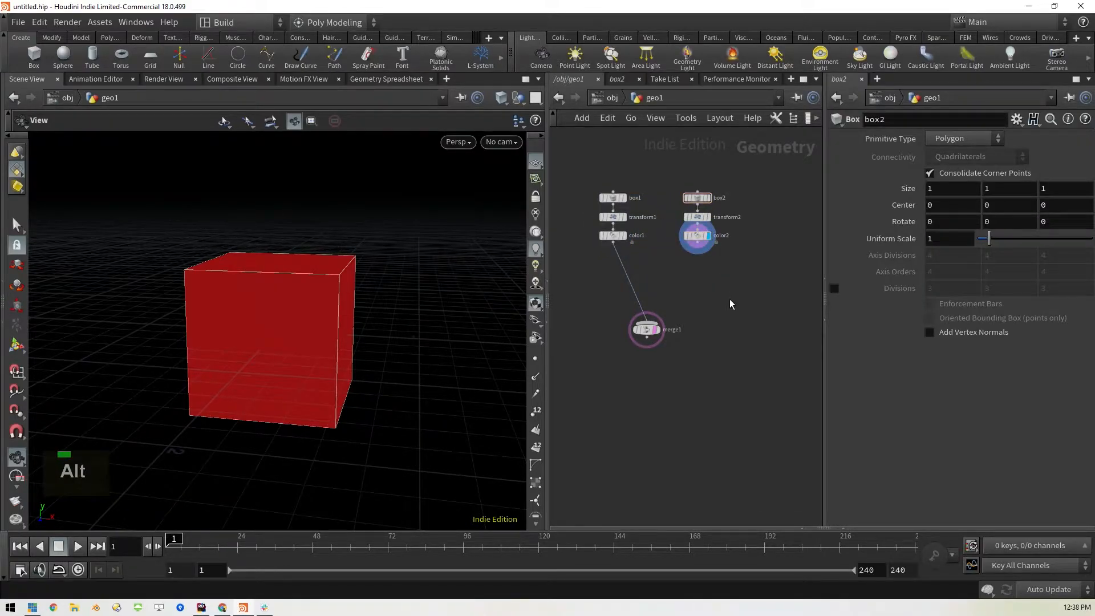
Set the duplicated transform's X translation to 1.1
click(698, 218)
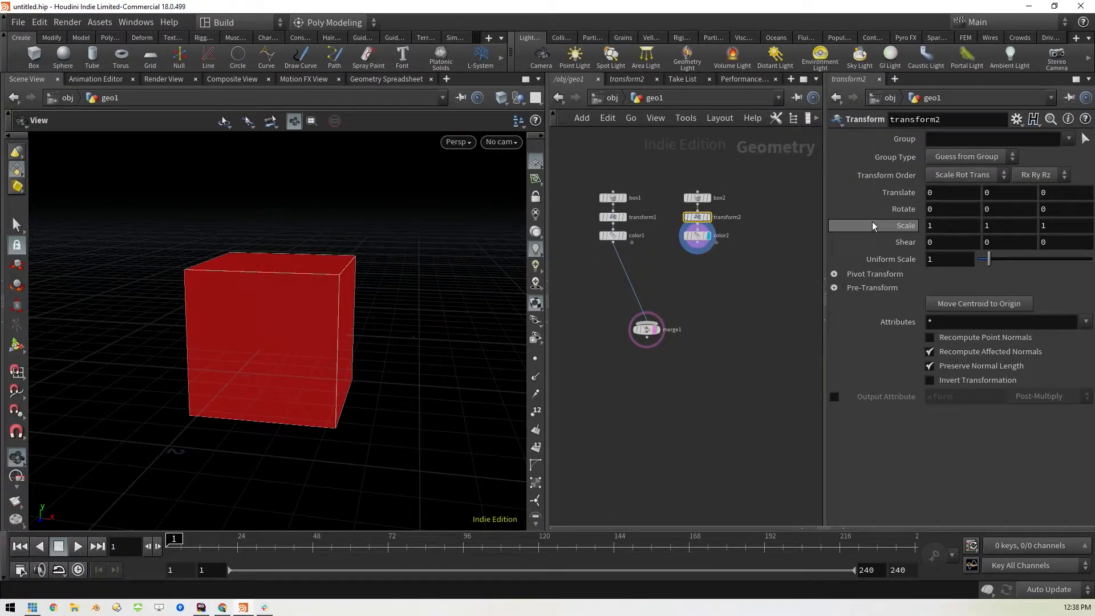
middle_click(941, 193)
middle_drag(942, 193, 1031, 195)
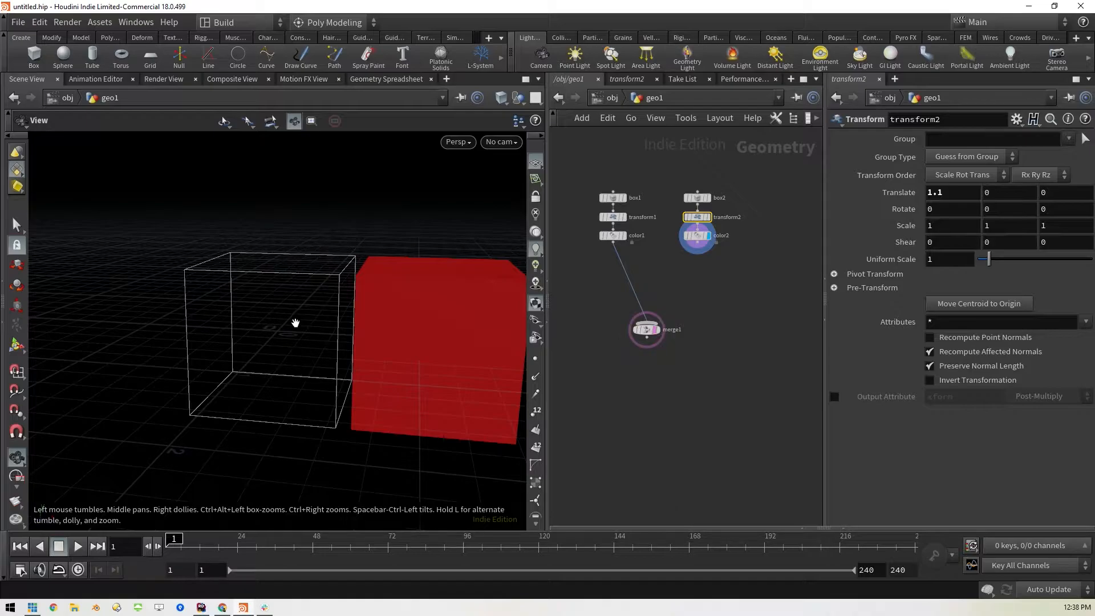
Toggle the merge node's template display off and on, and wire the duplicated color node into the merge
mouse_move(655, 330)
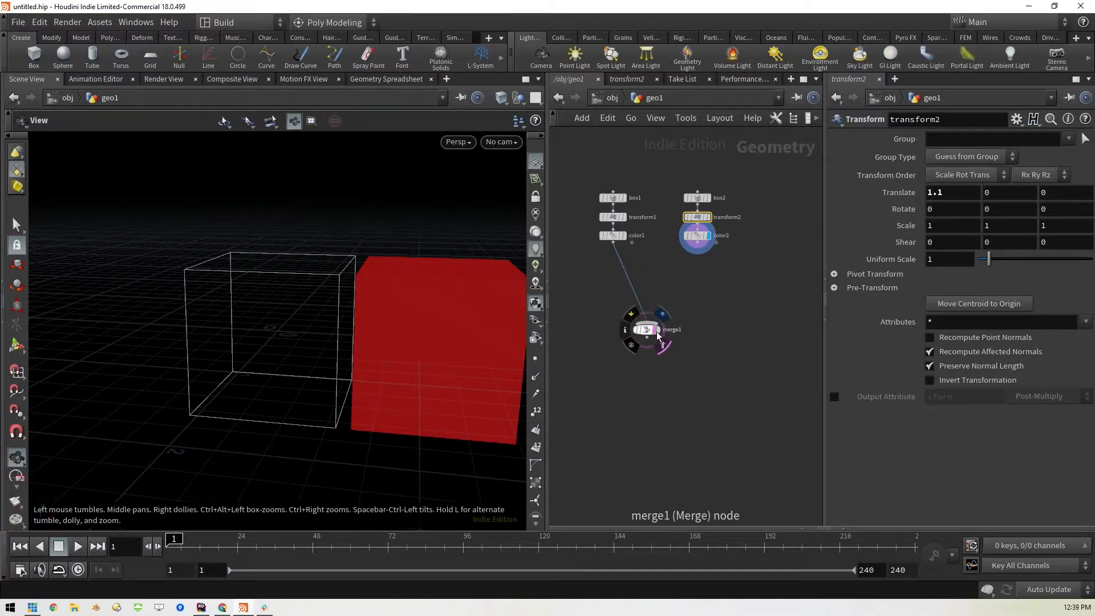
click(654, 329)
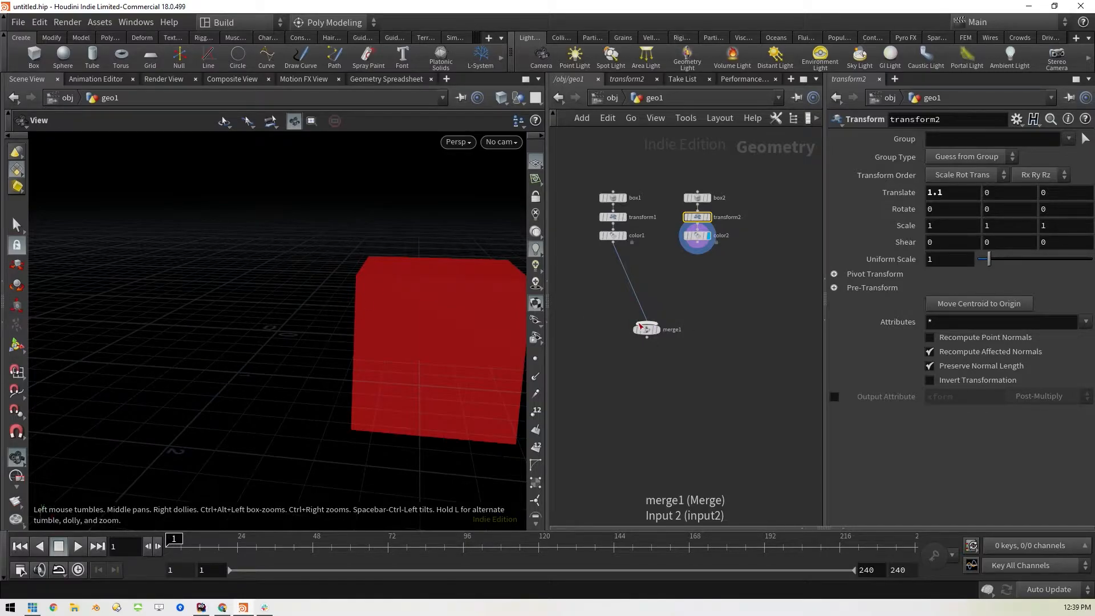
click(654, 329)
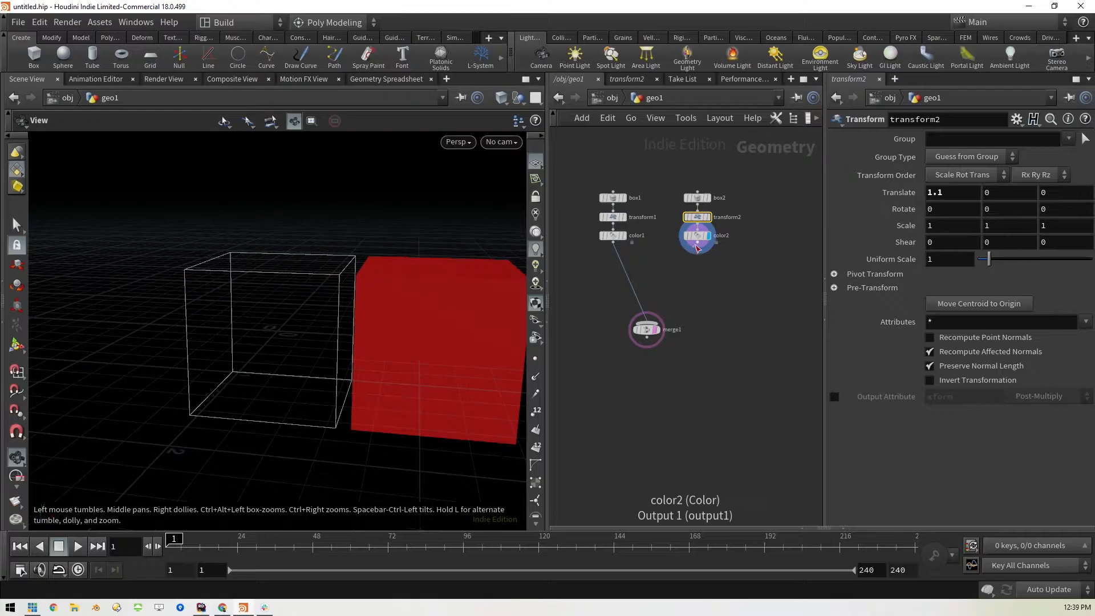
drag(700, 246, 646, 317)
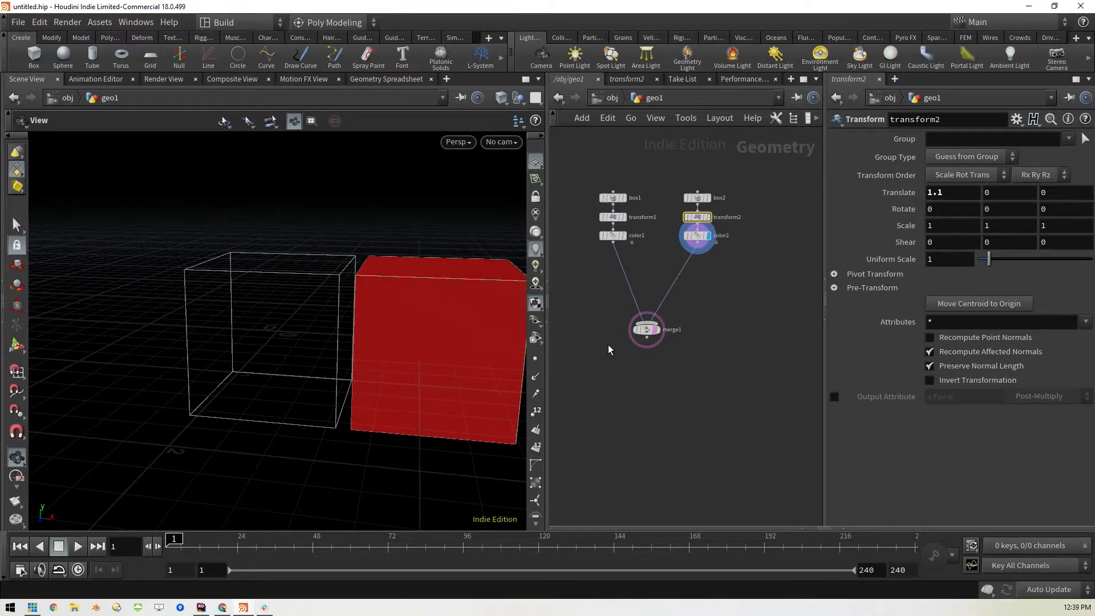
Change the duplicated color node to white (FFFFFF) and close the color editor and the help browser
click(697, 235)
click(944, 229)
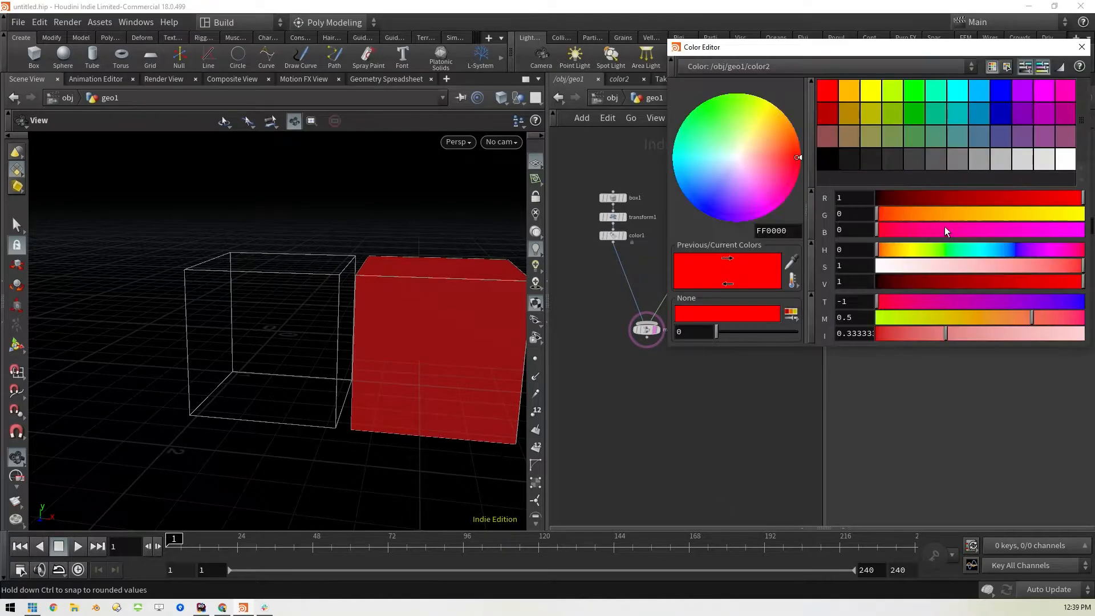
click(1061, 163)
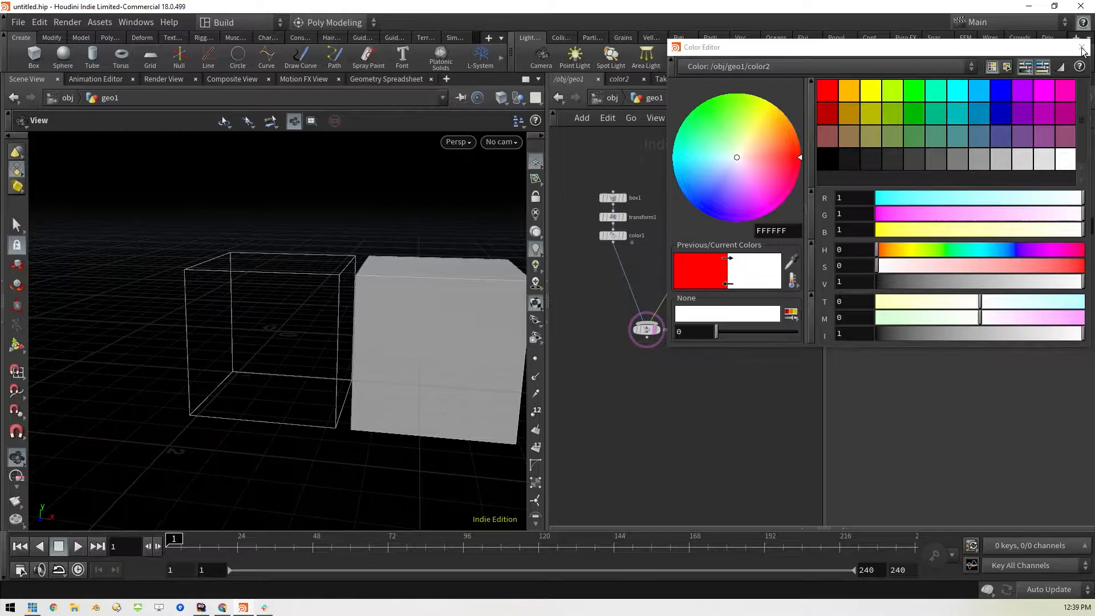
click(1082, 47)
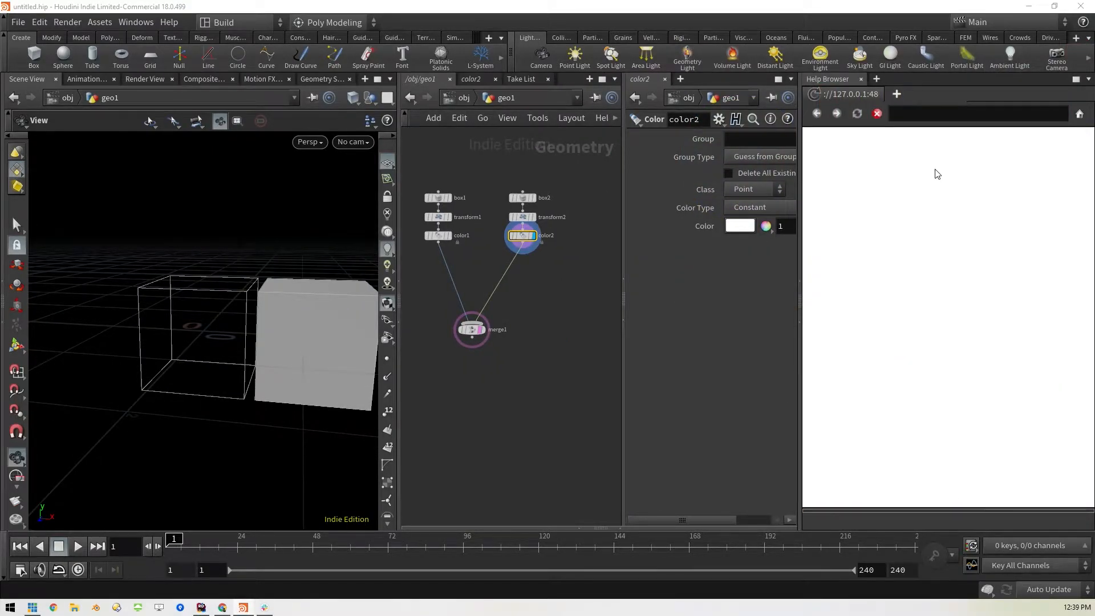
click(860, 79)
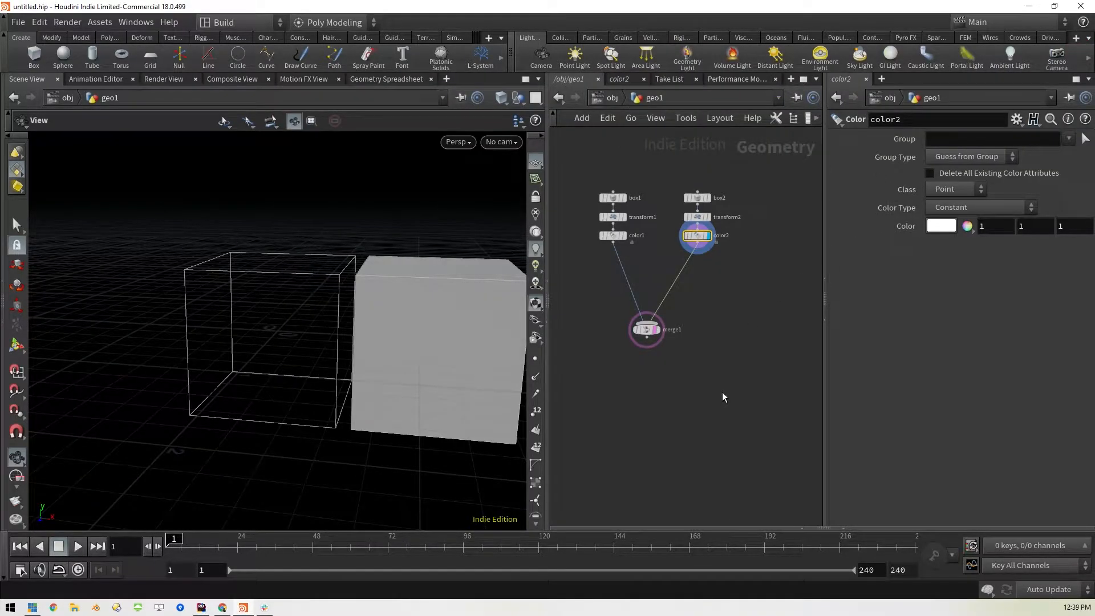
Scale the duplicated box in its transform node to 0.5 in X and 0.8 in Y
click(698, 215)
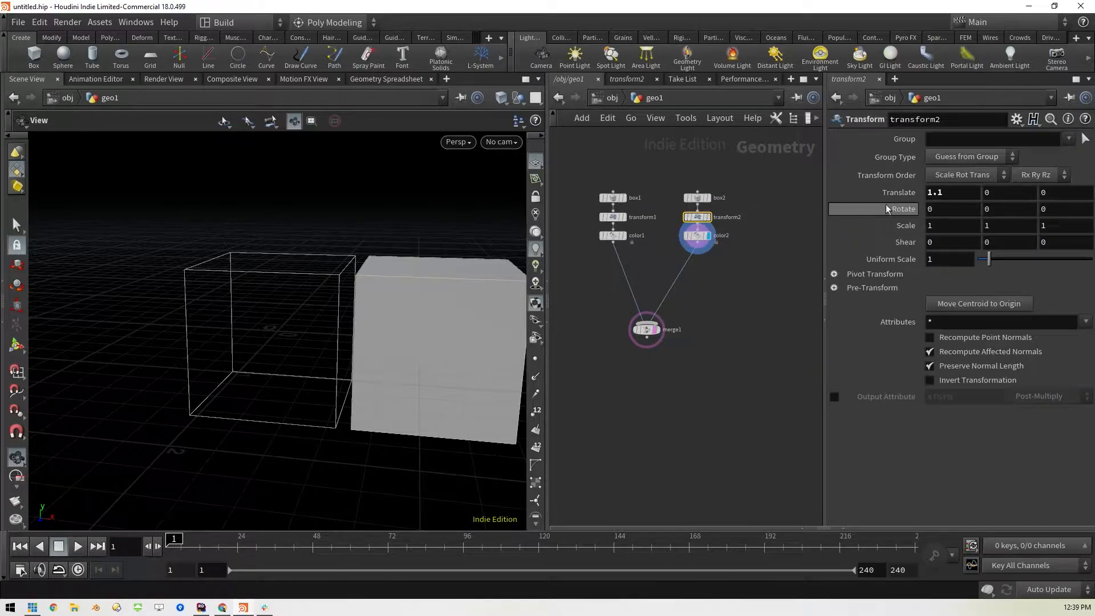
middle_drag(957, 229, 903, 247)
middle_drag(1005, 226, 983, 236)
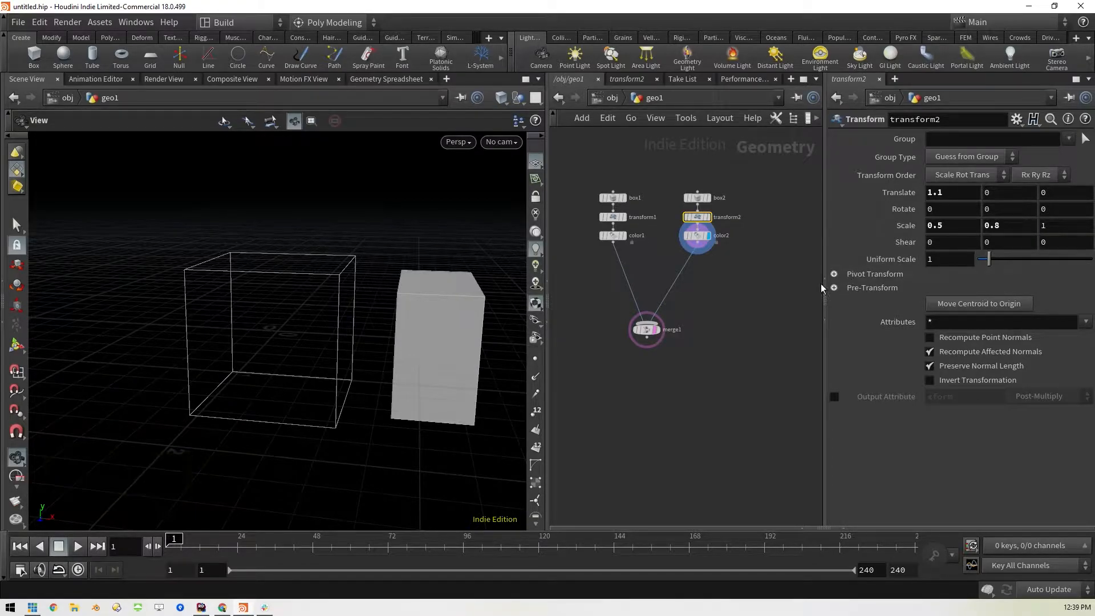
Reset the X translation of the second box's transform node to 0
middle_click(950, 192)
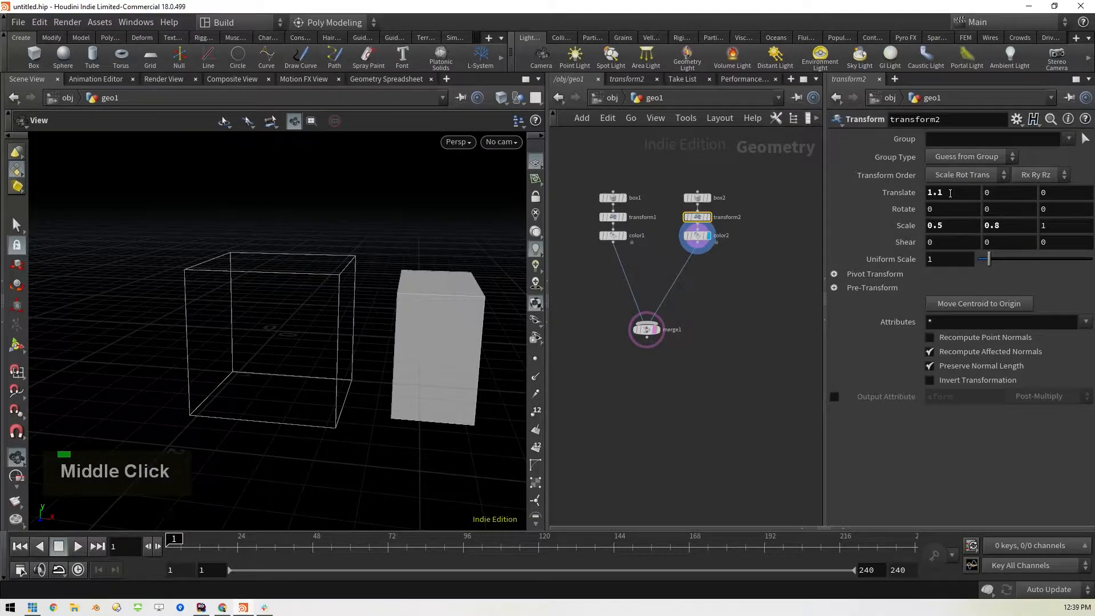
drag(955, 193, 928, 194)
text(0)
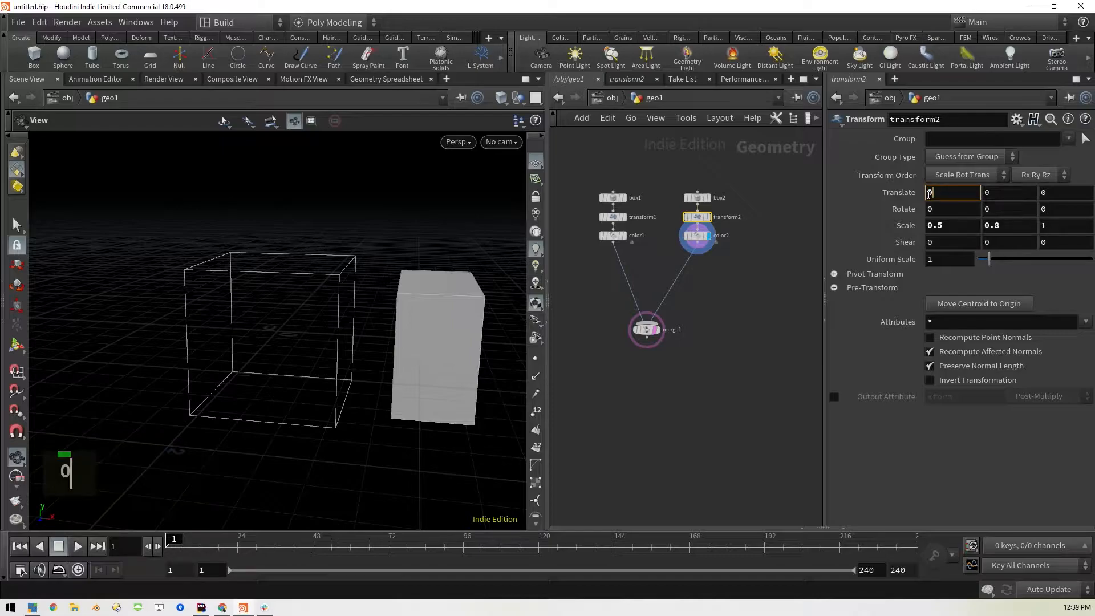
key(Return)
drag(403, 301, 336, 275)
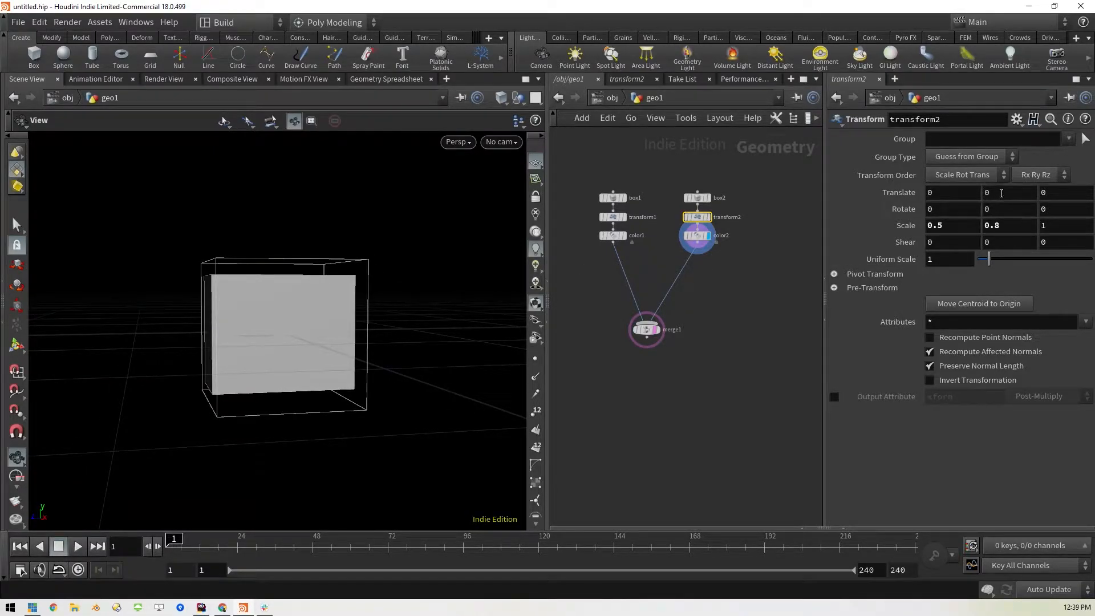
Set the second box's Z translation to 0.05
middle_click(1056, 191)
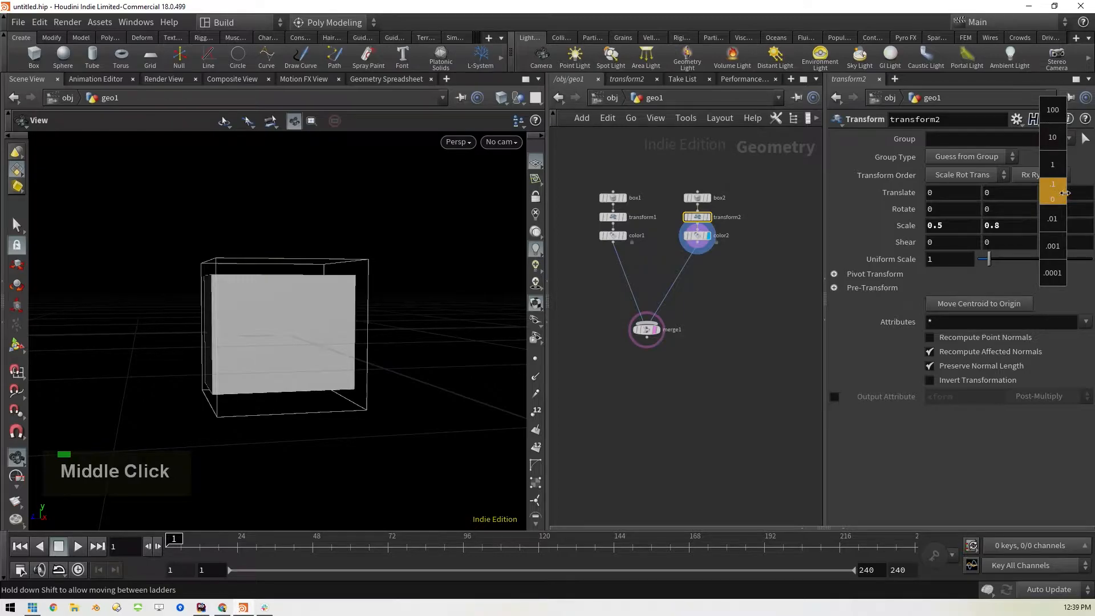
middle_drag(1071, 193, 1086, 229)
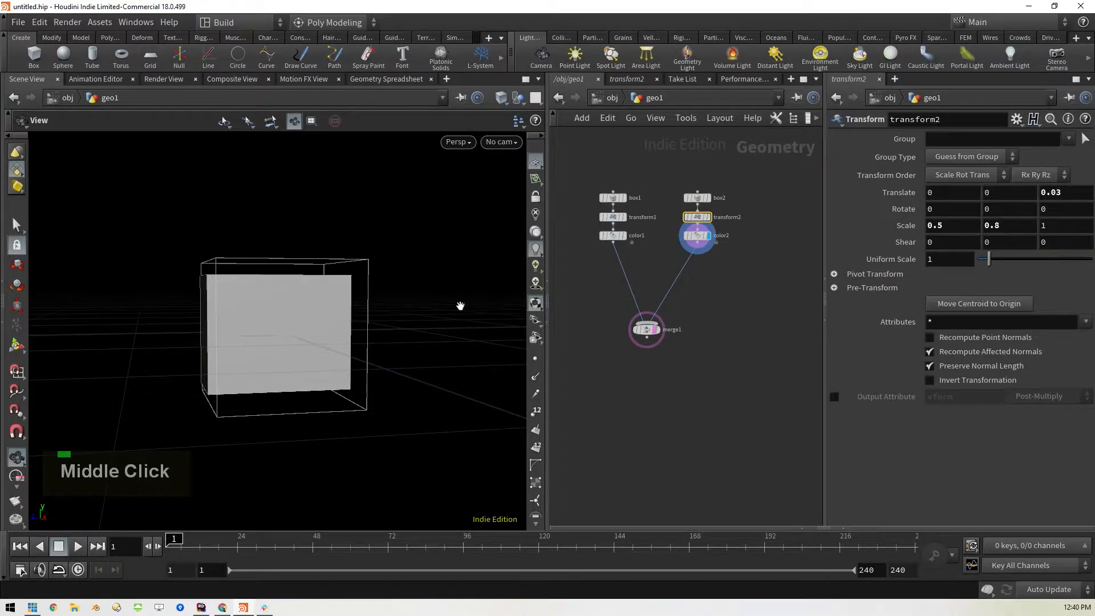
mouse_move(455, 317)
mouse_down()
mouse_move(439, 320)
mouse_move(469, 308)
mouse_move(446, 309)
mouse_up()
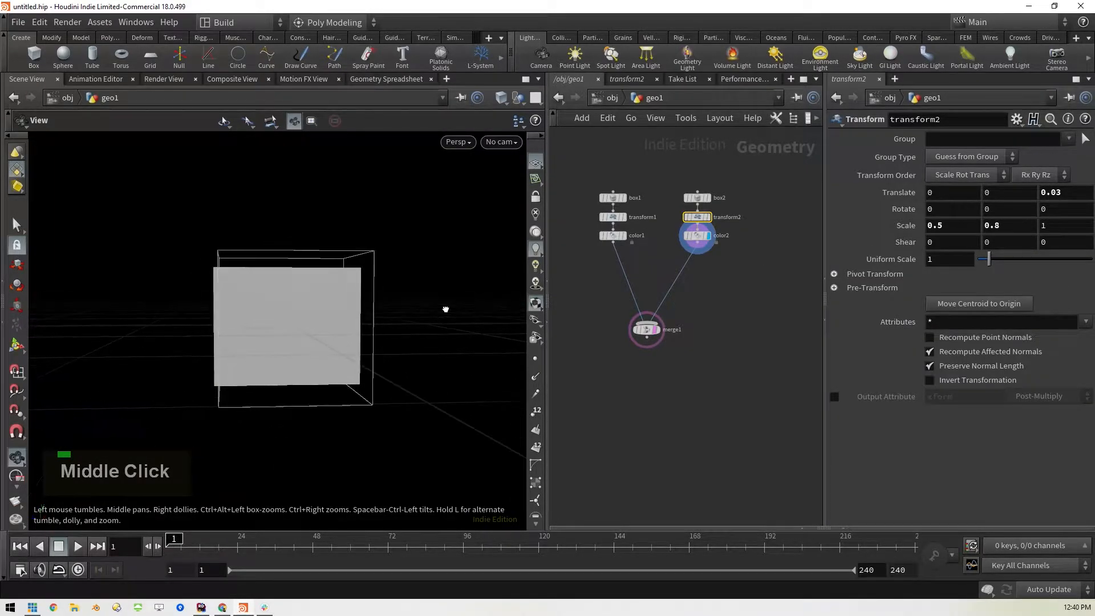
scroll(435, 307, up, 2)
middle_drag(212, 338, 274, 313)
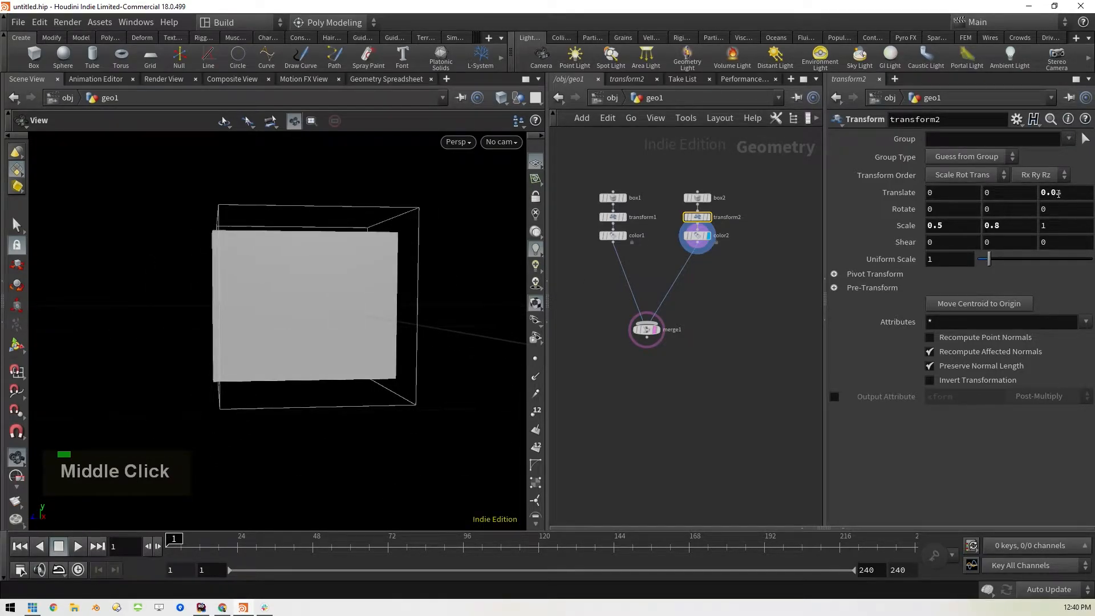
click(1068, 194)
key(BackSpace)
text(5)
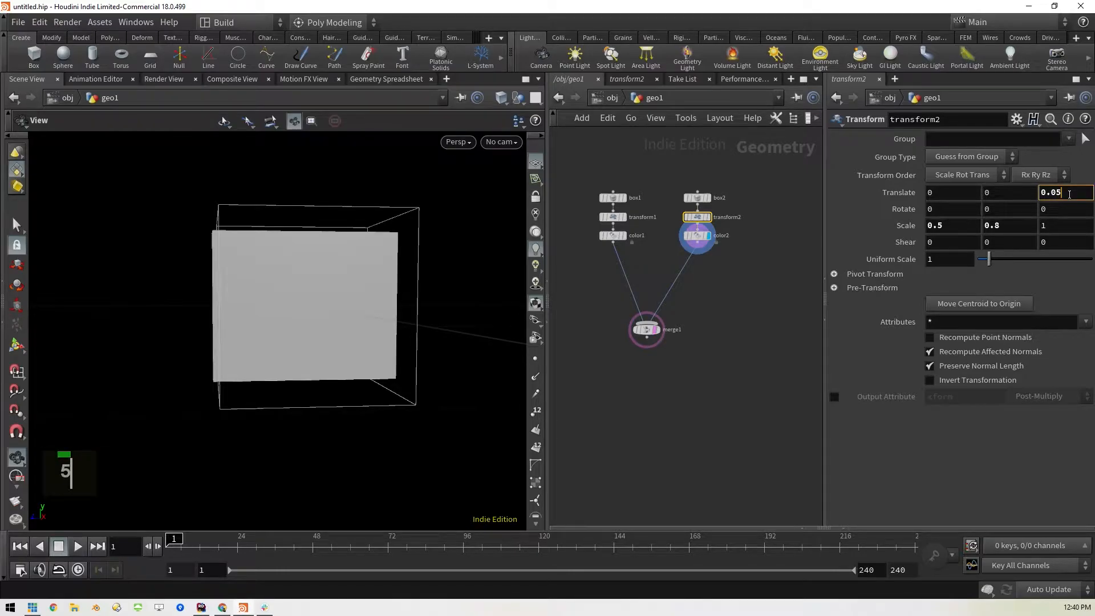
key(Return)
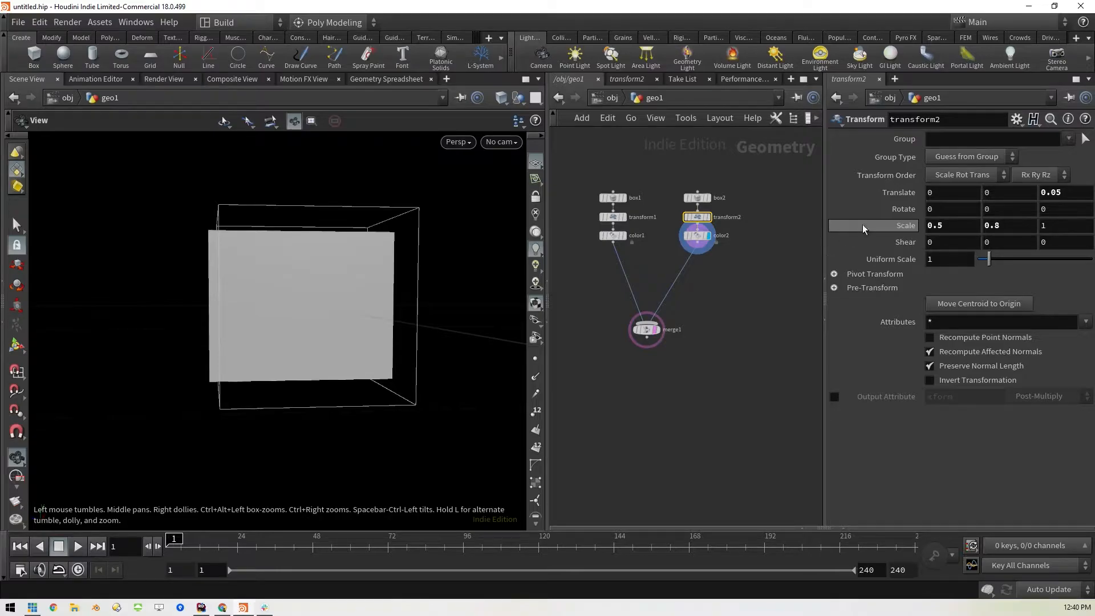
Flatten the second box to a Z scale of 0.1 and set its Z translation to 0.51
middle_drag(1054, 227, 984, 236)
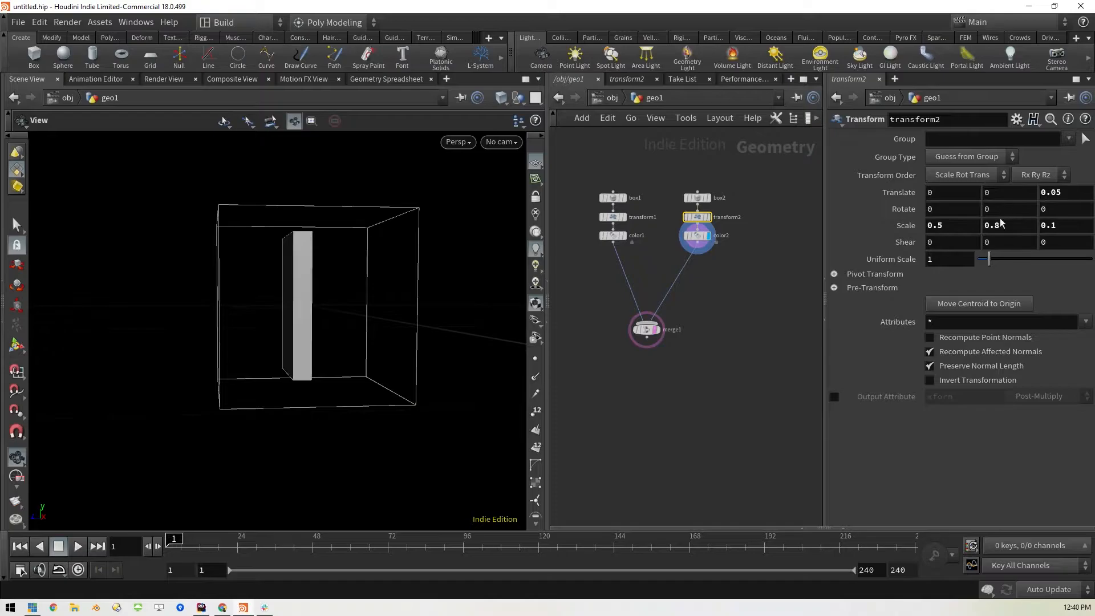
middle_drag(1060, 195, 1094, 232)
drag(264, 327, 390, 317)
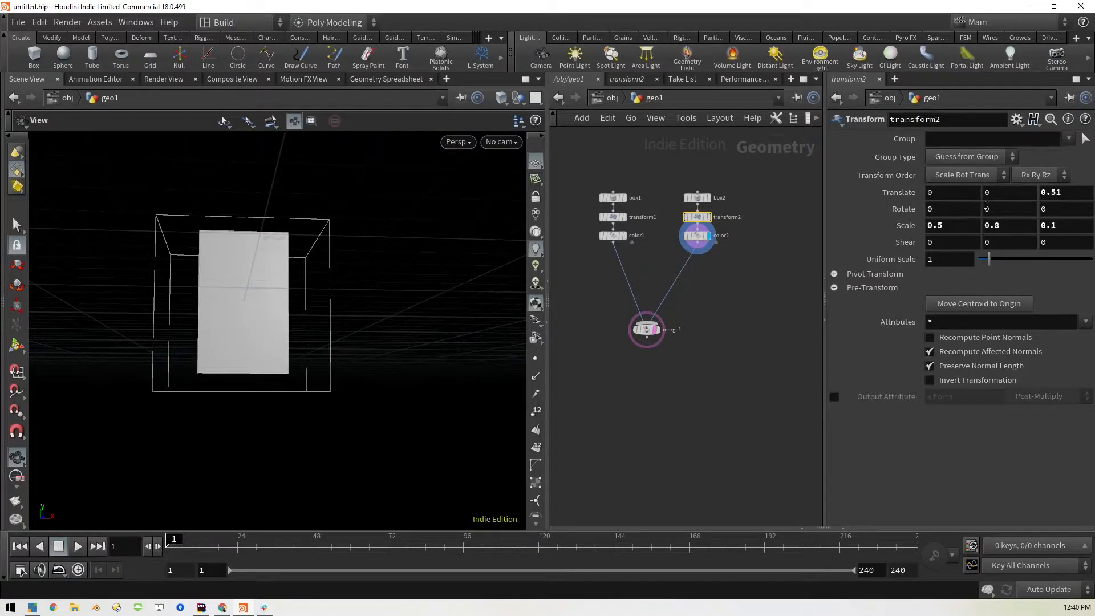
Lower the second box to a Y translation of -0.1 so it lines up with the base of the large box
middle_click(997, 194)
mouse_move(1005, 194)
middle_down()
mouse_move(984, 199)
mouse_move(998, 197)
middle_up()
drag(513, 333, 448, 329)
mouse_move(447, 329)
middle_down()
mouse_move(454, 350)
mouse_move(449, 331)
middle_up()
scroll(365, 320, up, 2)
middle_drag(347, 320, 436, 310)
scroll(434, 294, up, 1)
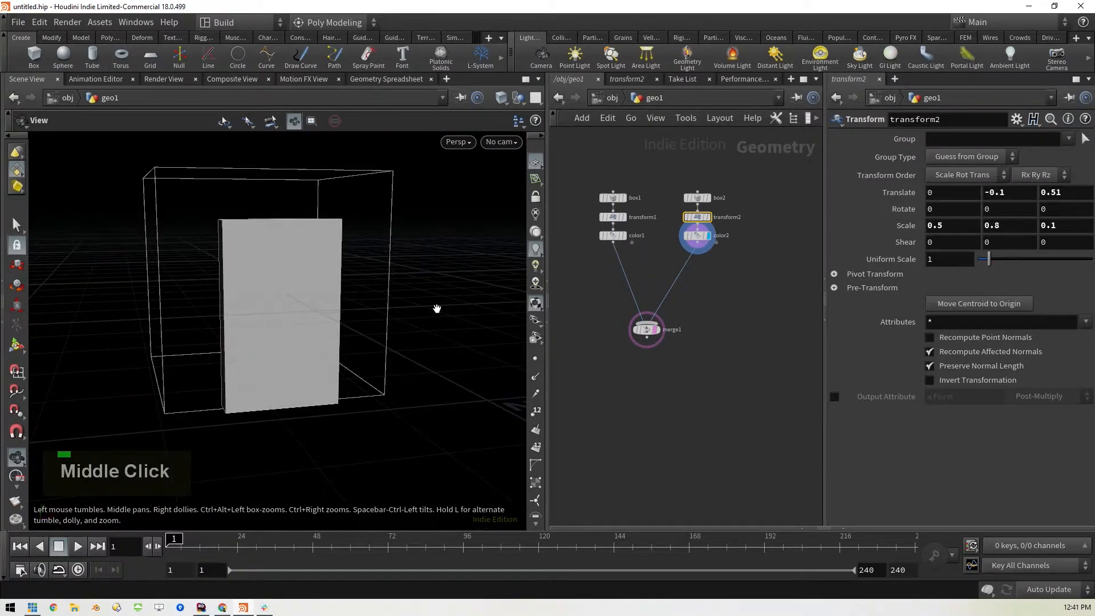
scroll(435, 305, up, 2)
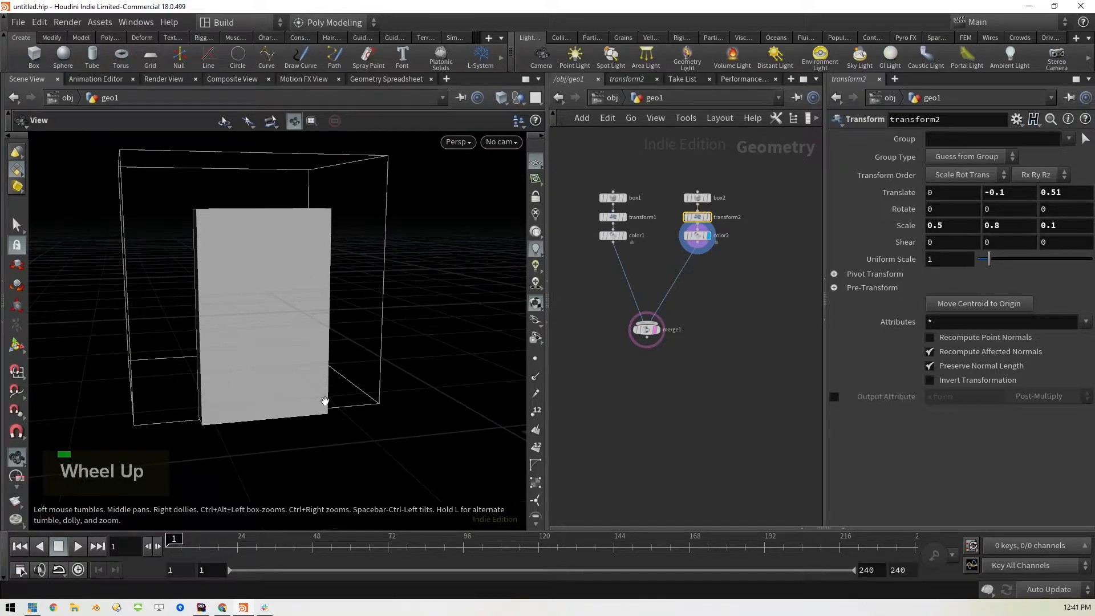
Activate the Select tool in primitive mode and select the front face of the thin box
click(14, 227)
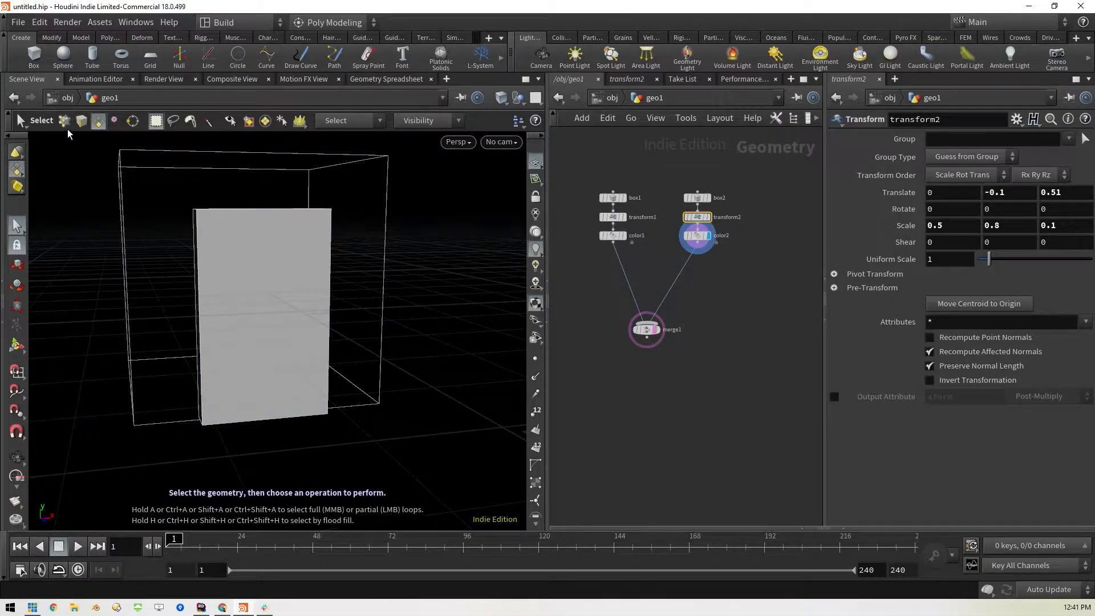
click(99, 122)
click(282, 283)
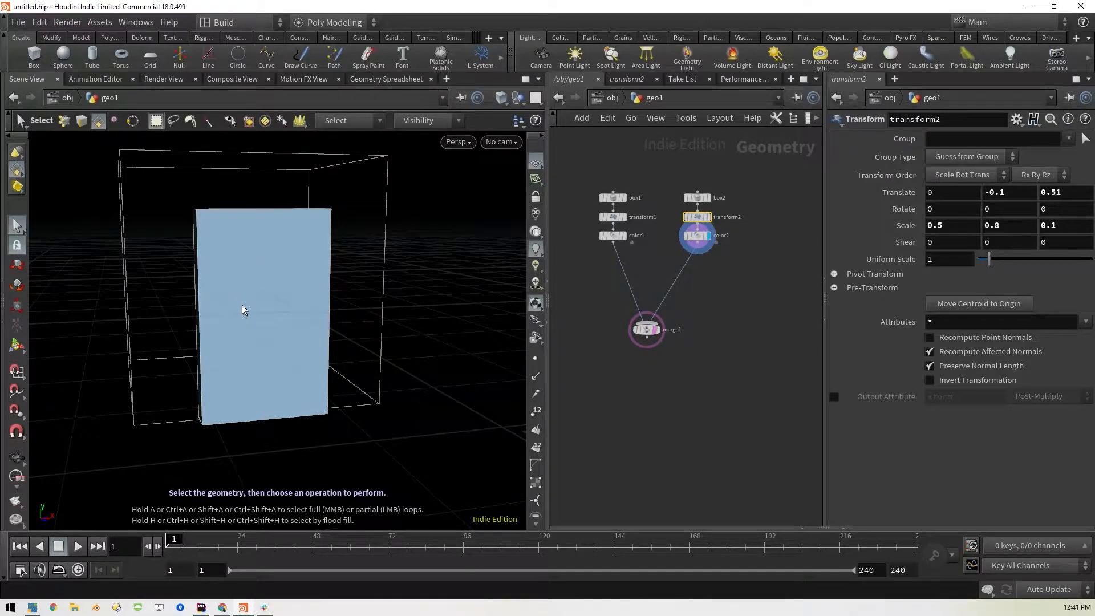
Examine the poly modeling radial menu and the list of available radial menu sets
key(c)
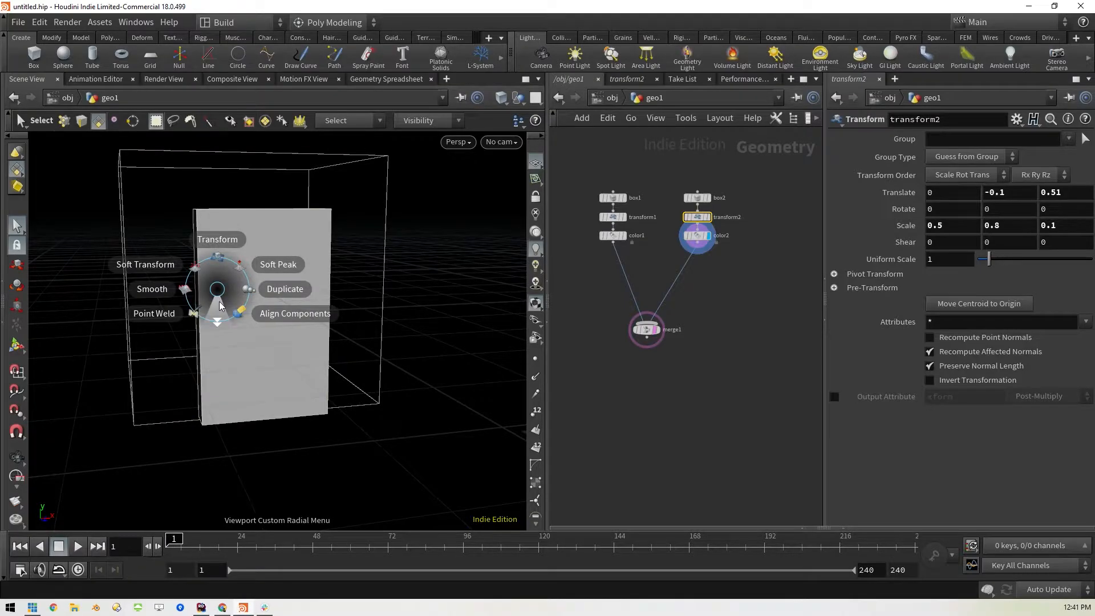
key(Escape)
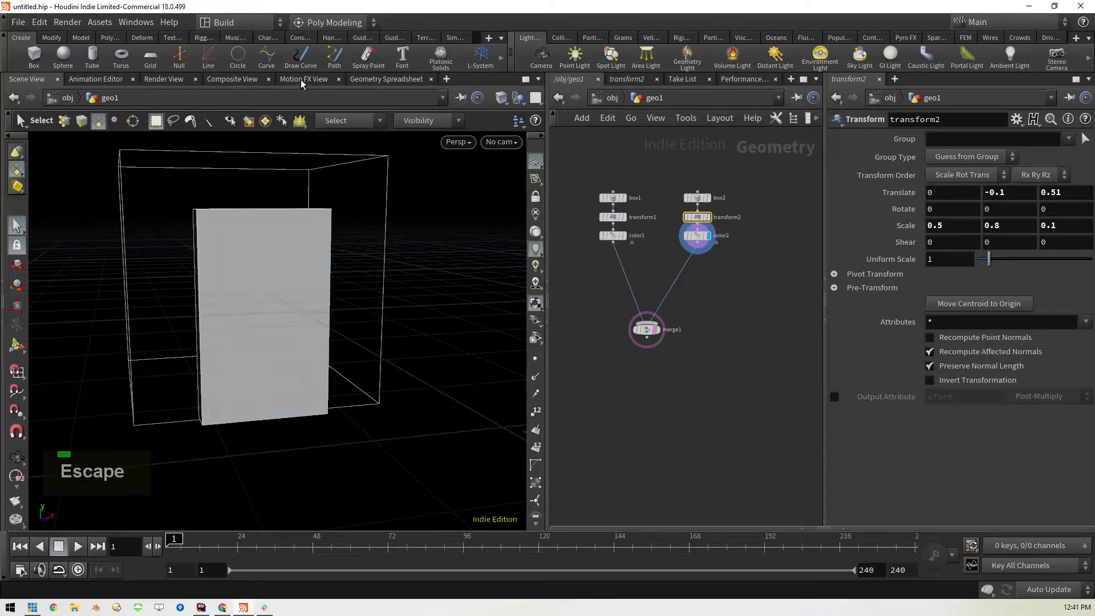
key(c)
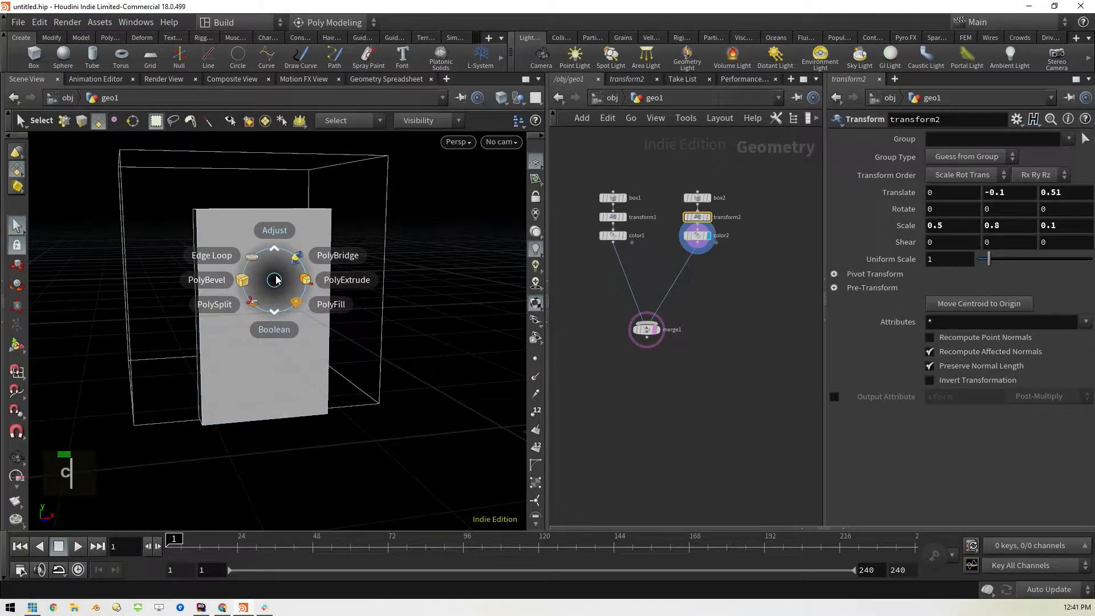
key(c)
click(325, 26)
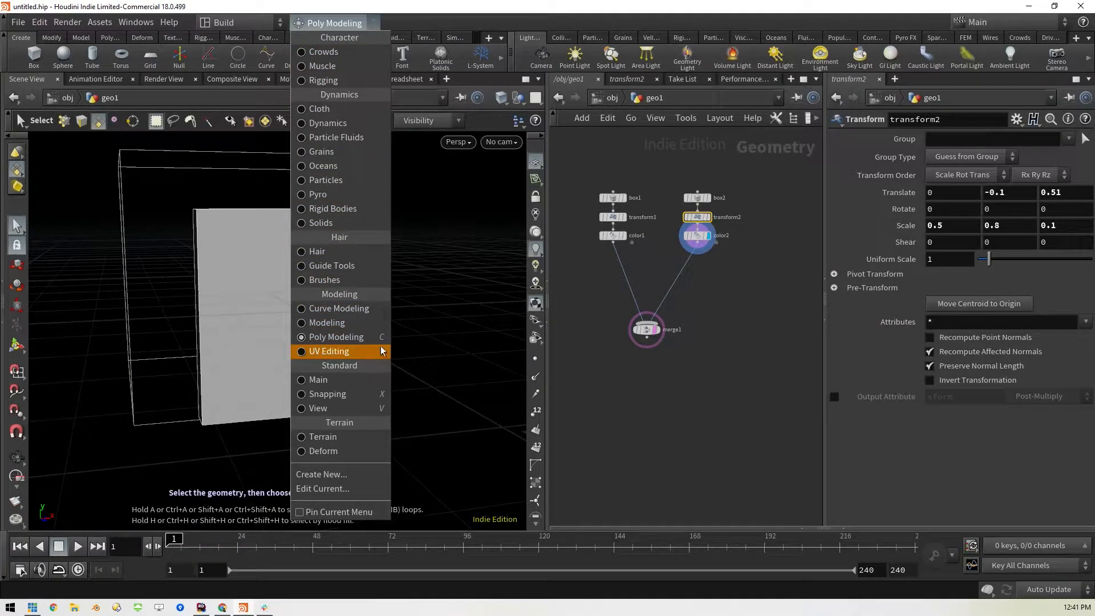
click(340, 25)
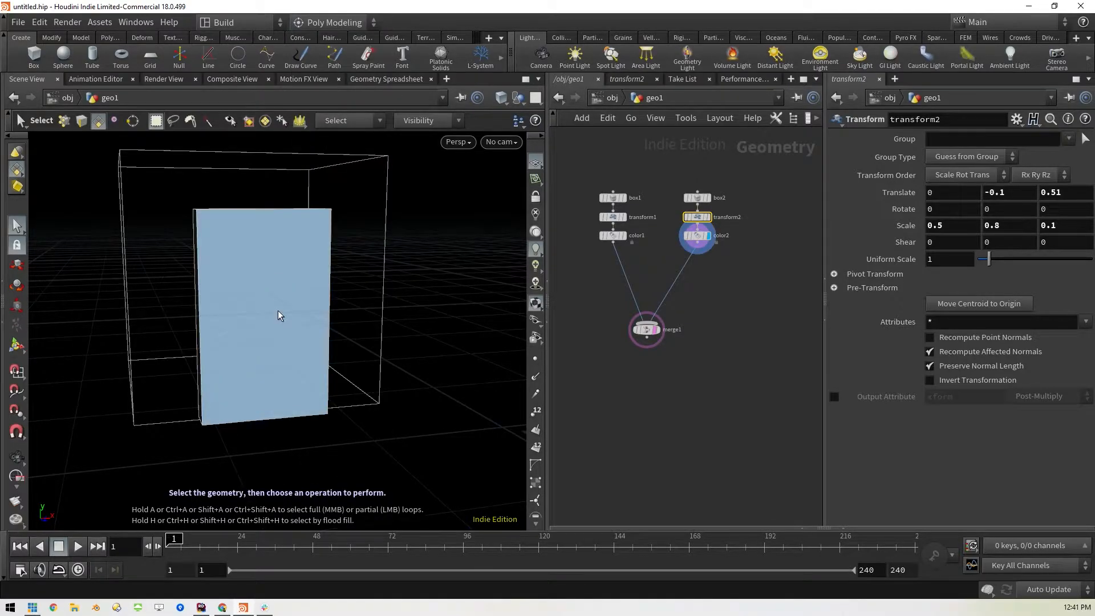
Apply a PolyExtrude to the thin box's front face with an inset of 0.05
key(c)
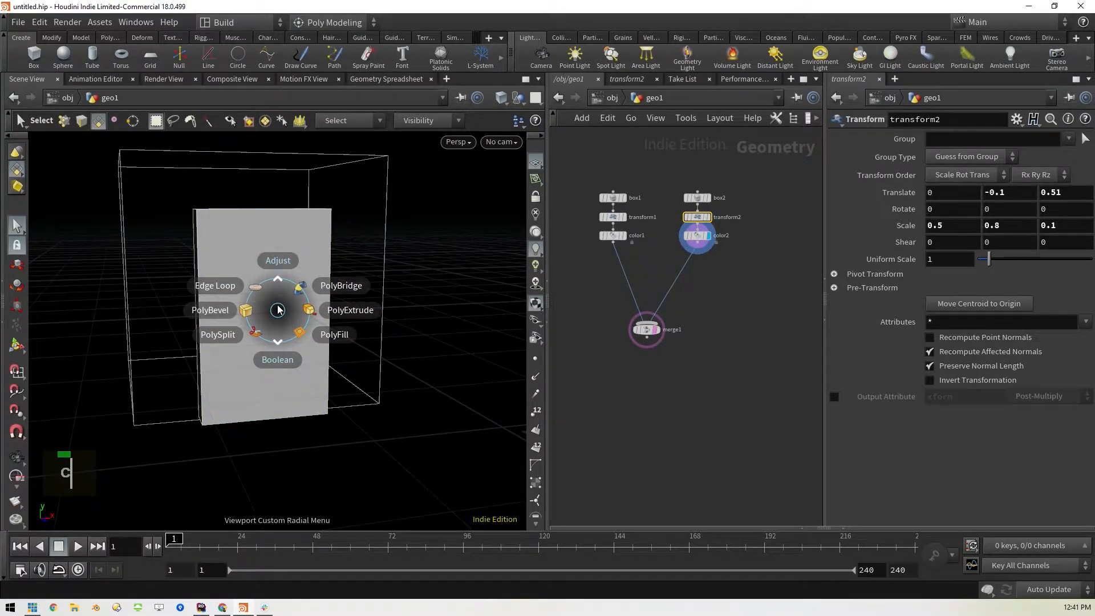
click(310, 313)
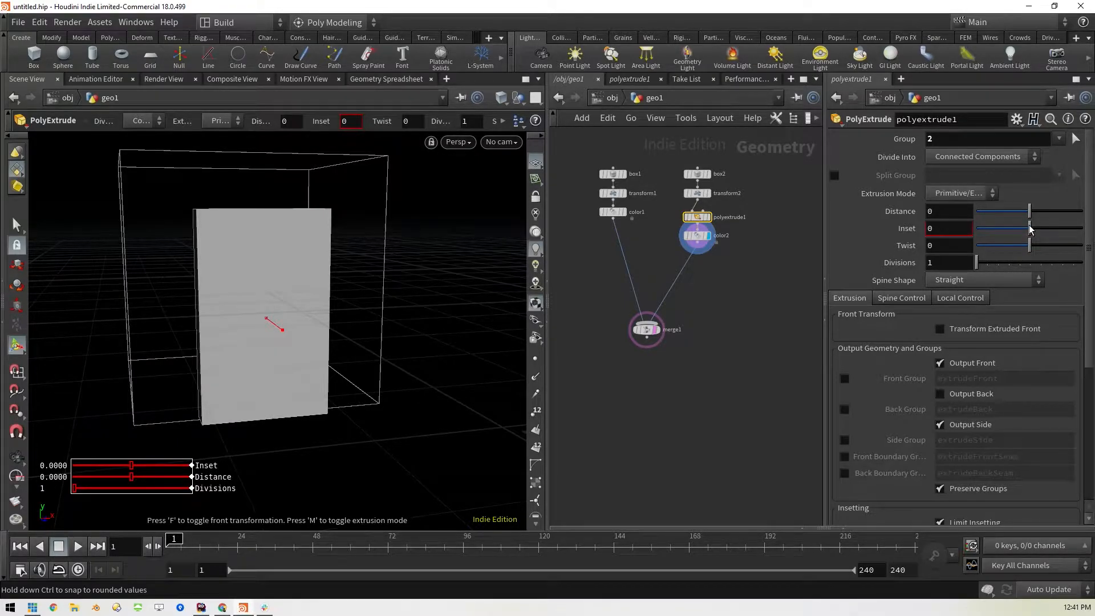
drag(1029, 228, 1033, 230)
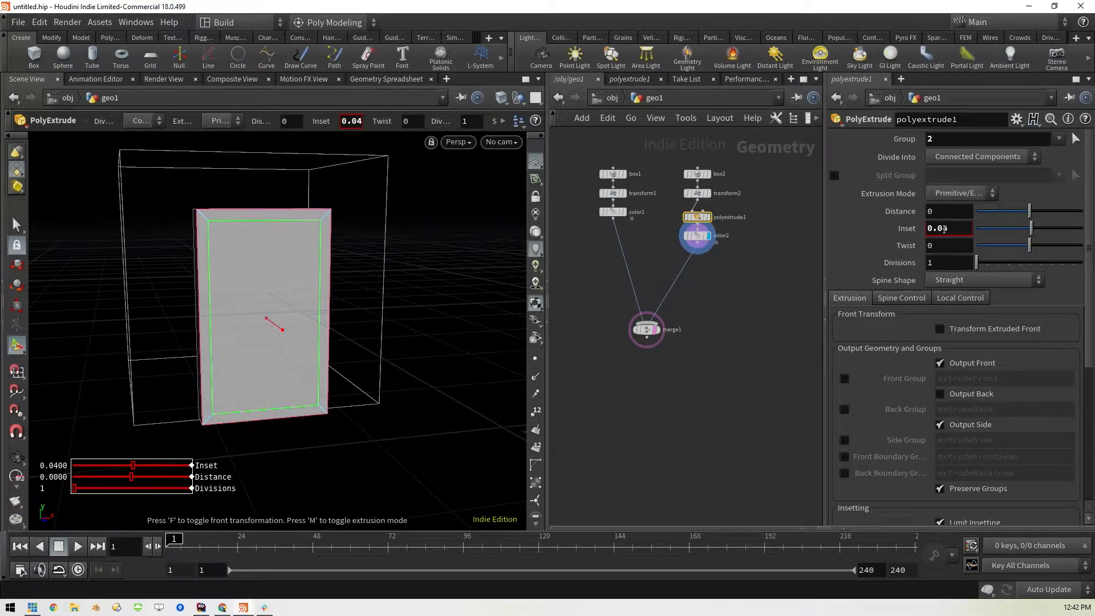
click(945, 229)
text(0.05)
key(Return)
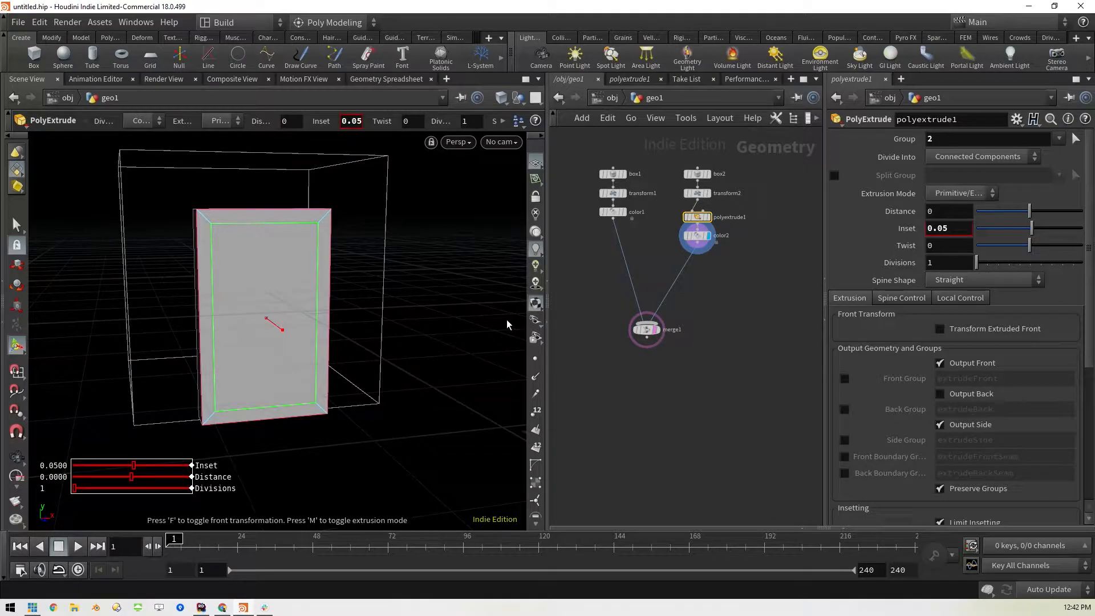
key(Return)
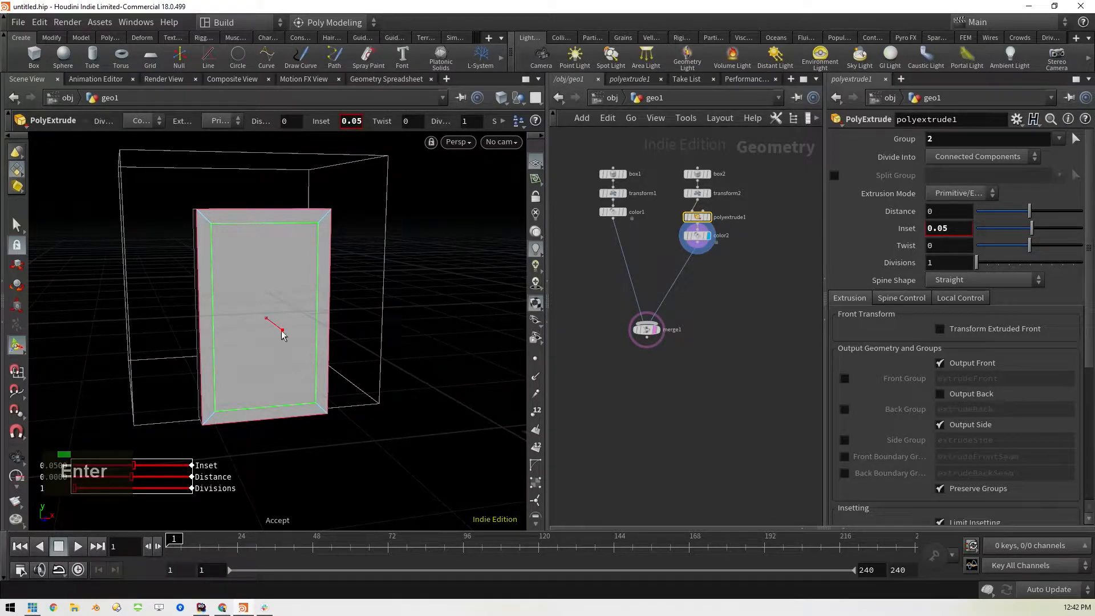
Select the inset inner face and move it down by about 0.052 in Y with the Move tool
click(15, 225)
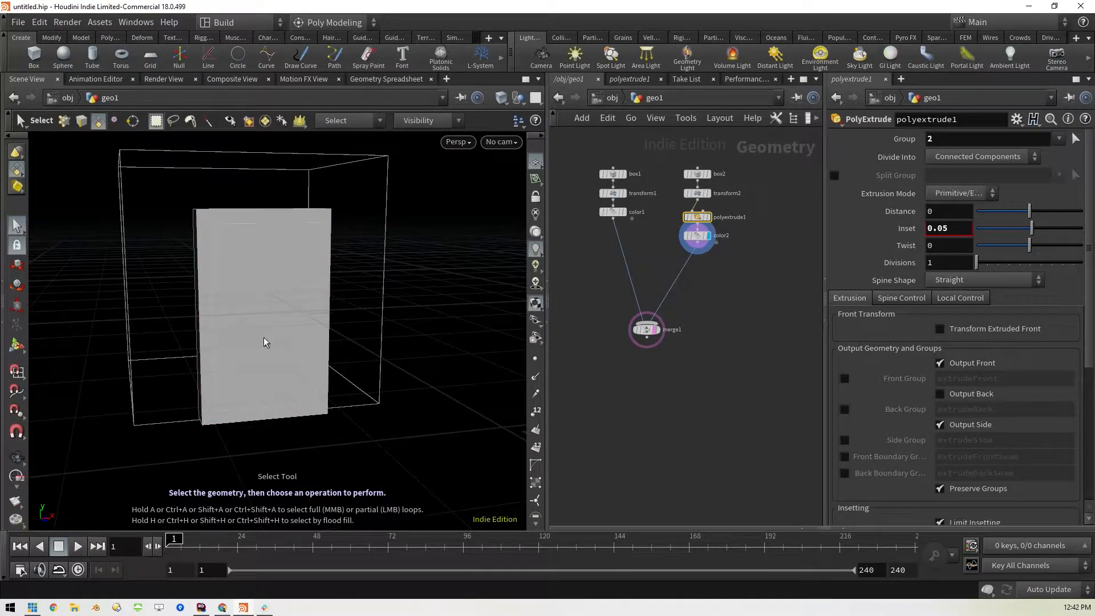
middle_click(486, 368)
key(ctrl+z)
alt+drag(471, 364, 250, 315)
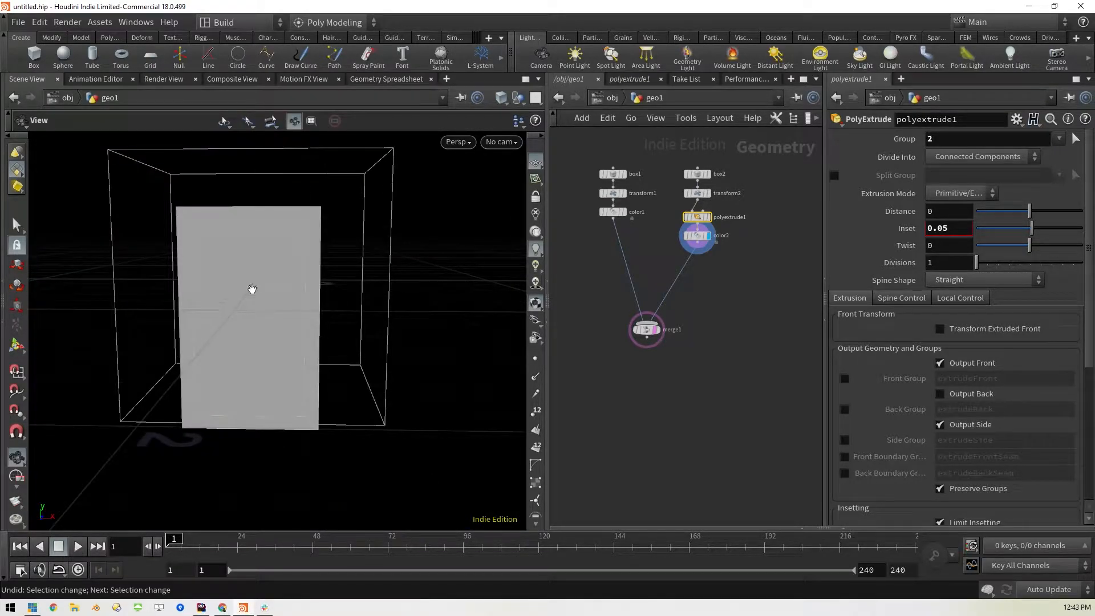
key(s)
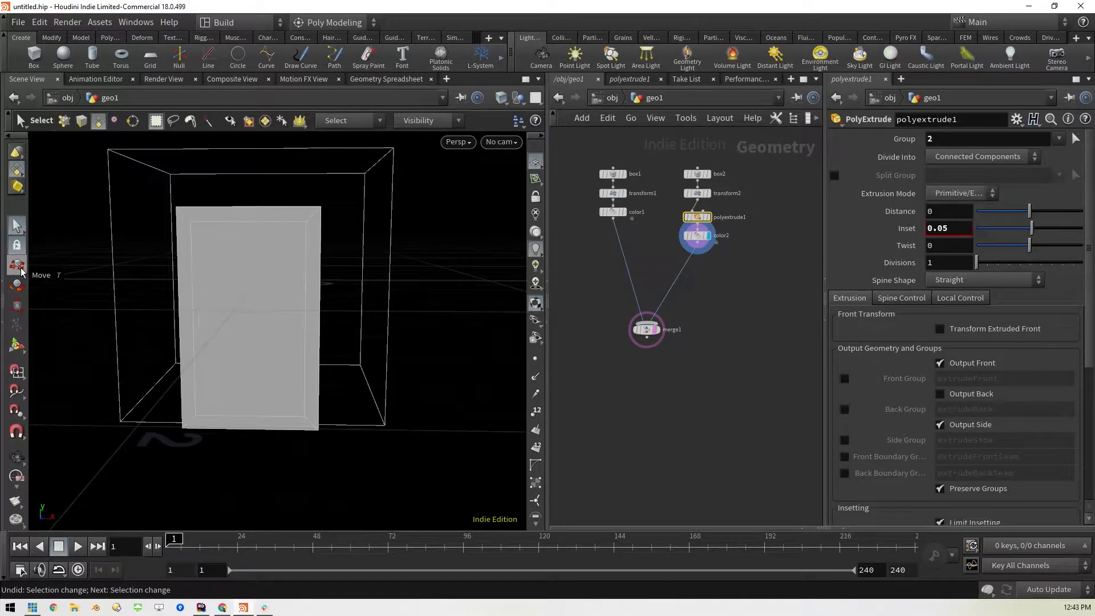
key(t)
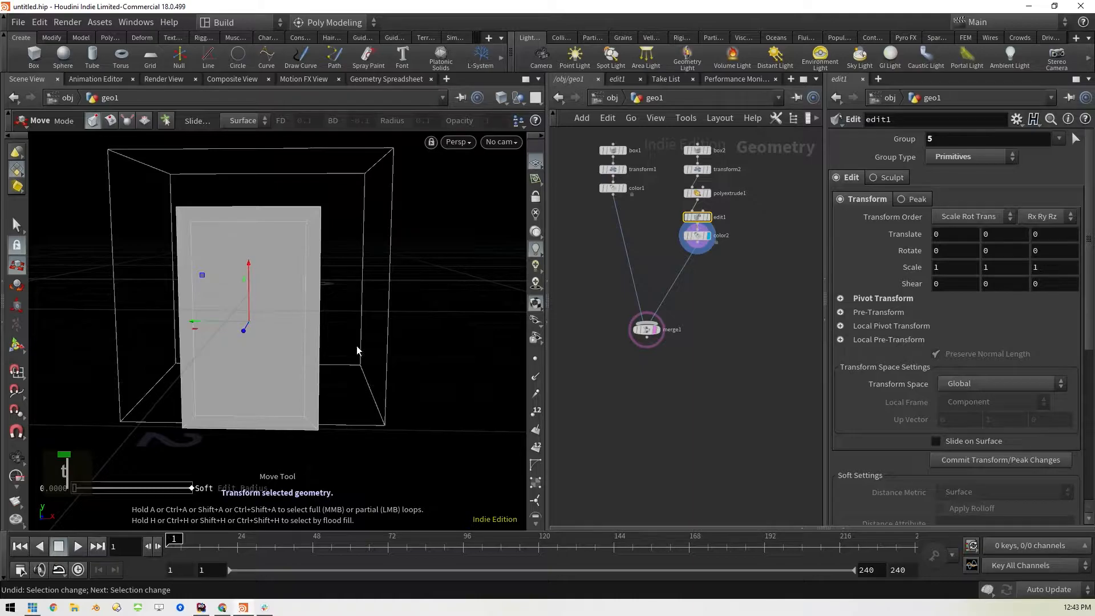
key(space)
drag(373, 360, 381, 334)
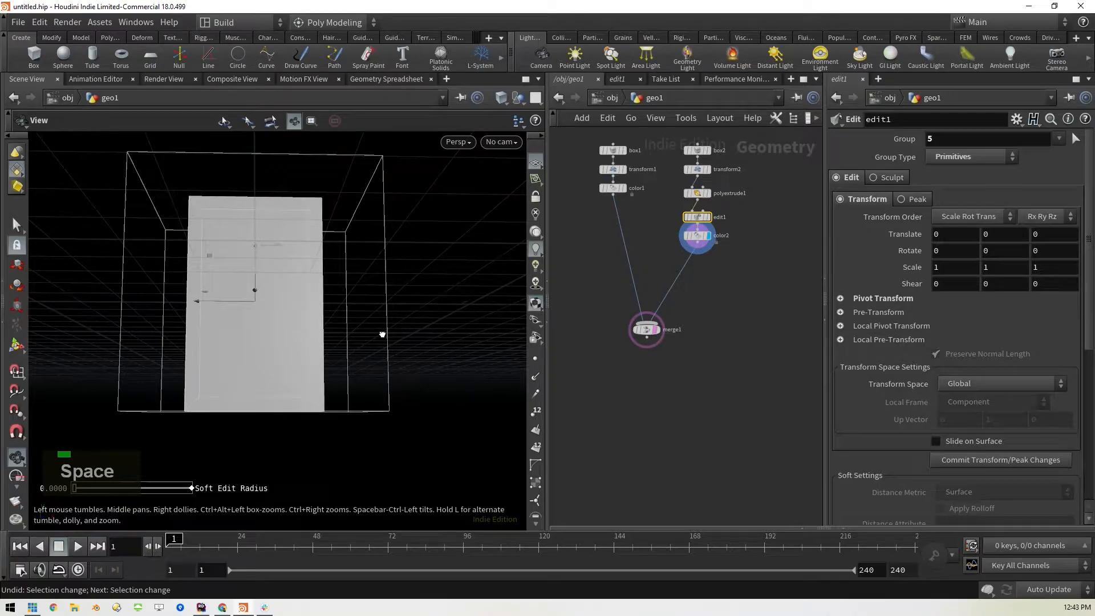
key(t)
drag(256, 256, 252, 268)
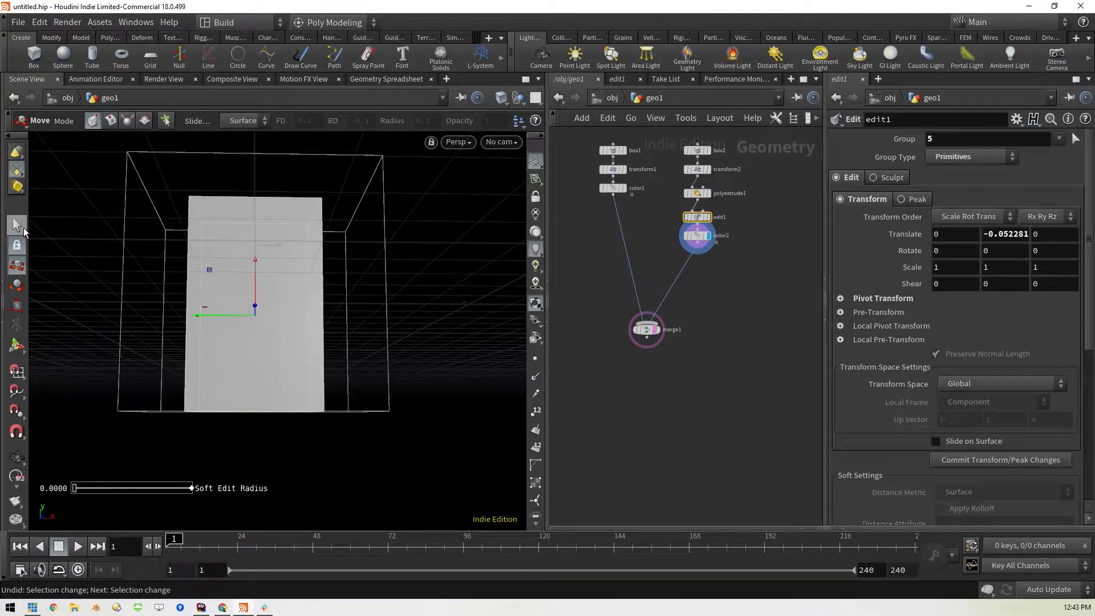
PolyExtrude the lowered inner face inward by a distance of about -0.071
key(s)
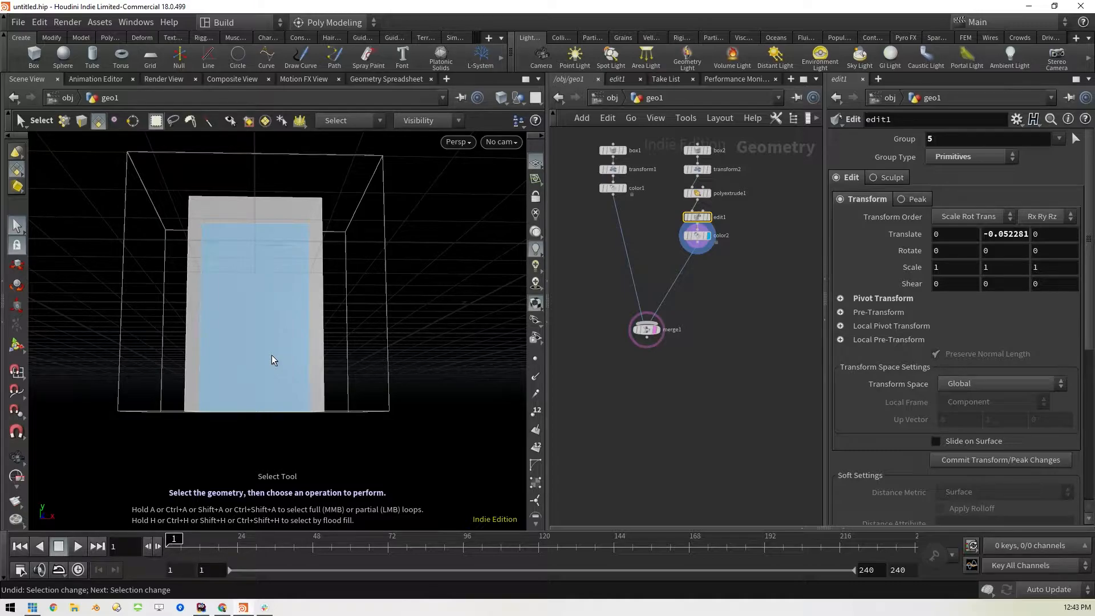
key(c)
click(329, 354)
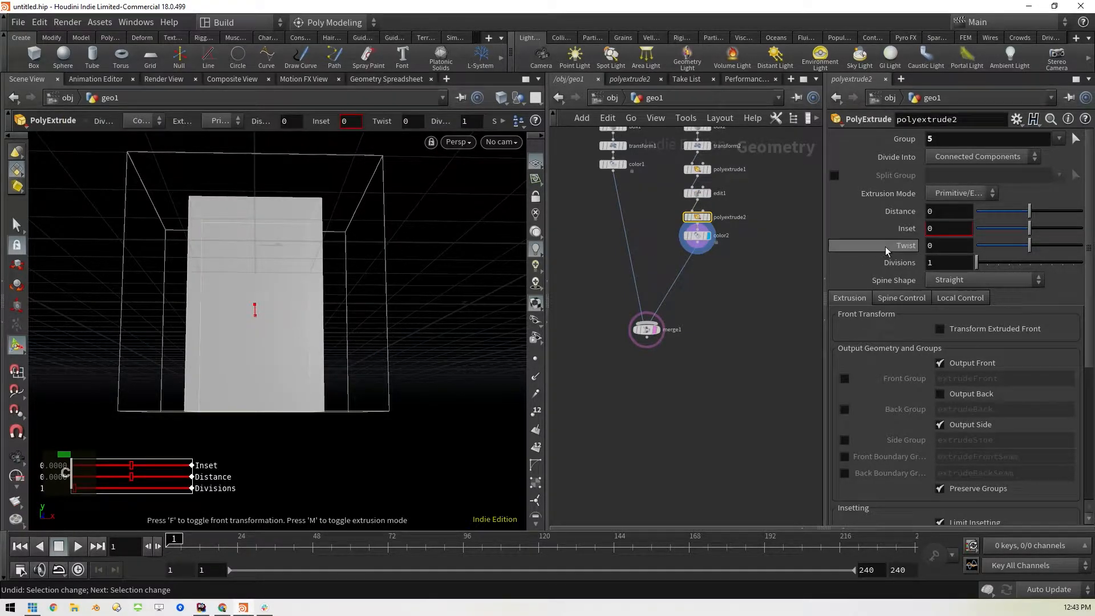
drag(1031, 213, 1025, 217)
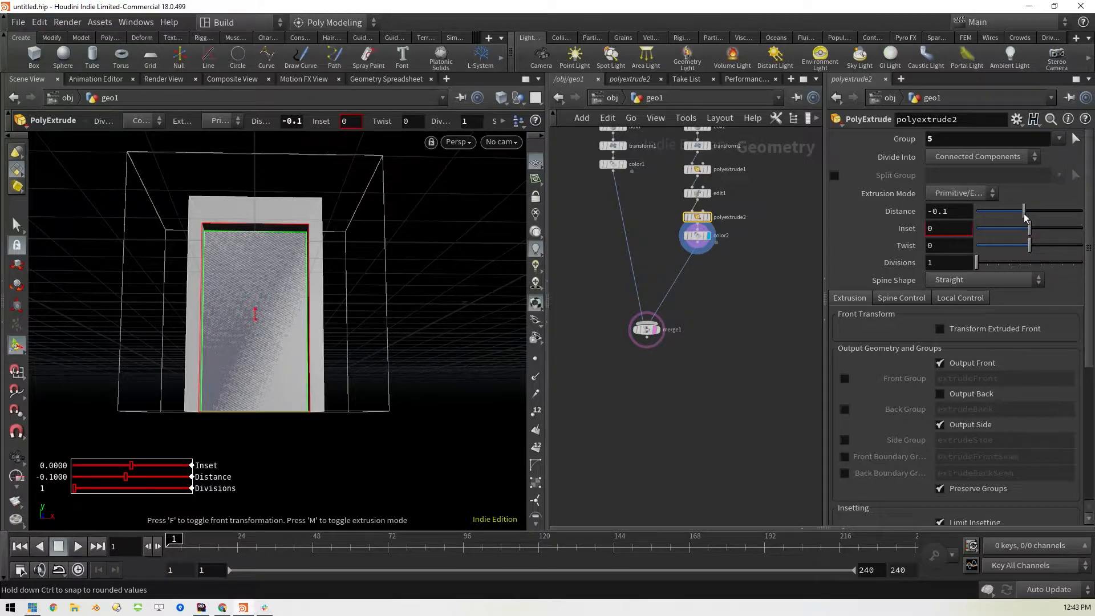
drag(1025, 216, 1026, 218)
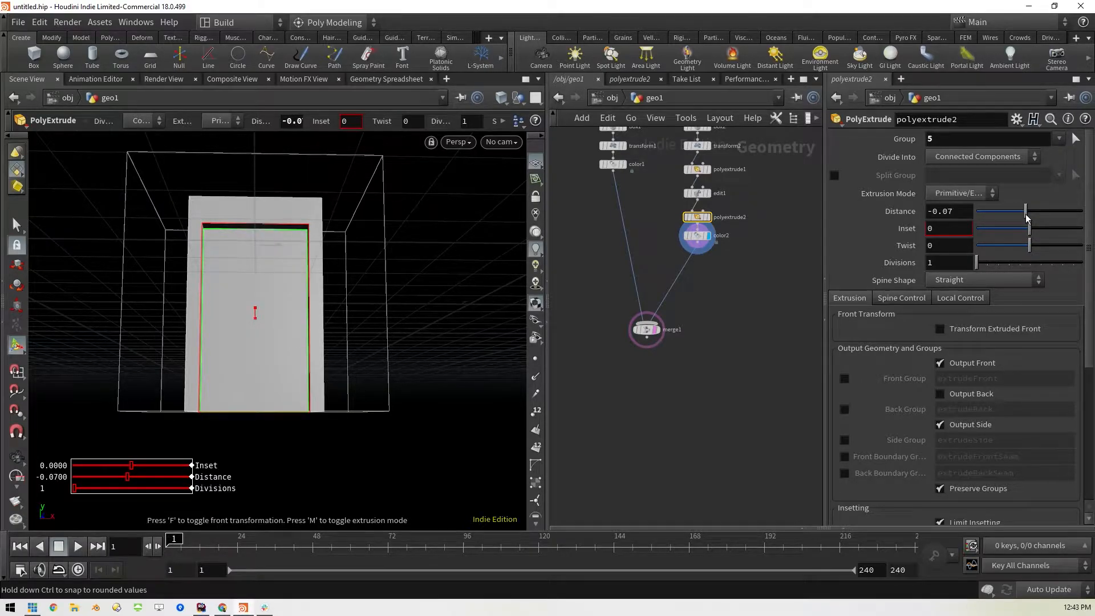
middle_drag(490, 330, 484, 331)
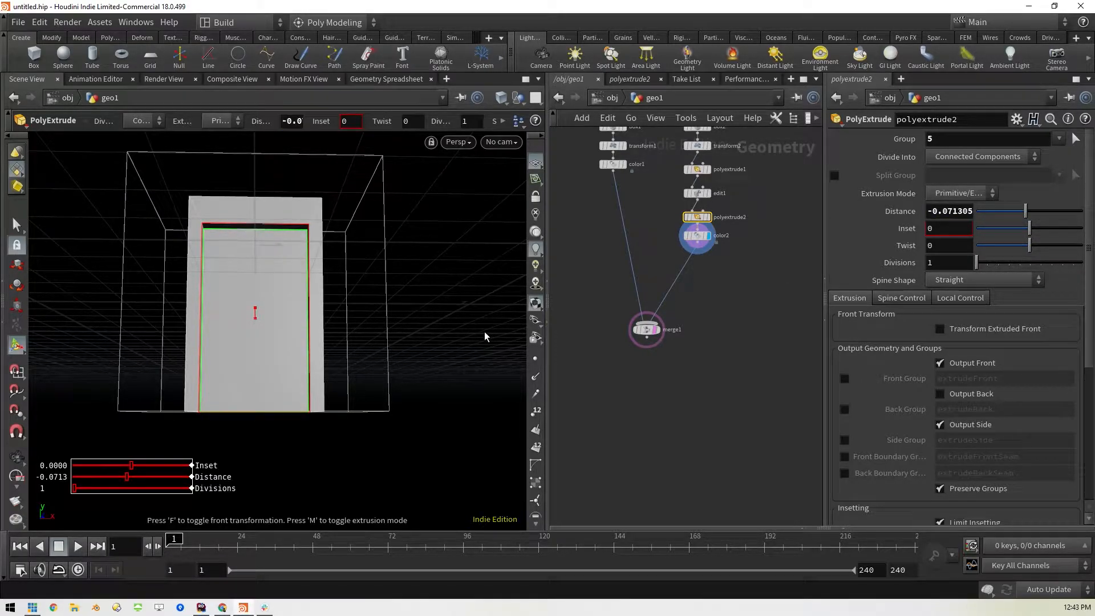
Insert a Color node between color2 and merge1 and display its result
key(Return)
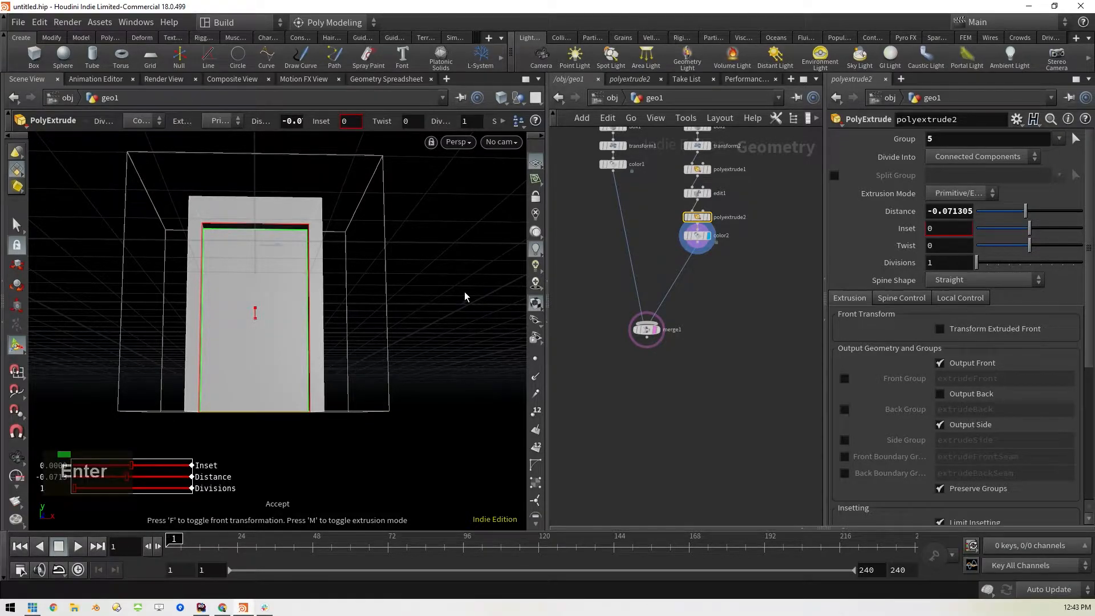
key(space)
mouse_move(457, 300)
mouse_down()
mouse_move(398, 334)
mouse_move(499, 325)
mouse_move(409, 340)
mouse_move(393, 320)
mouse_move(469, 315)
mouse_move(454, 300)
mouse_up()
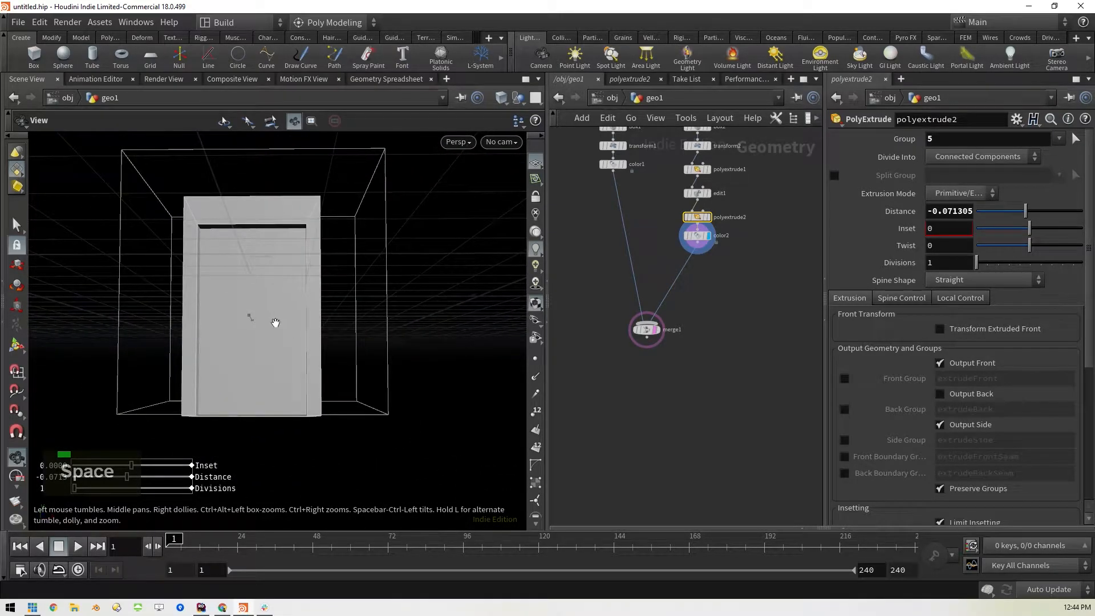
key(s)
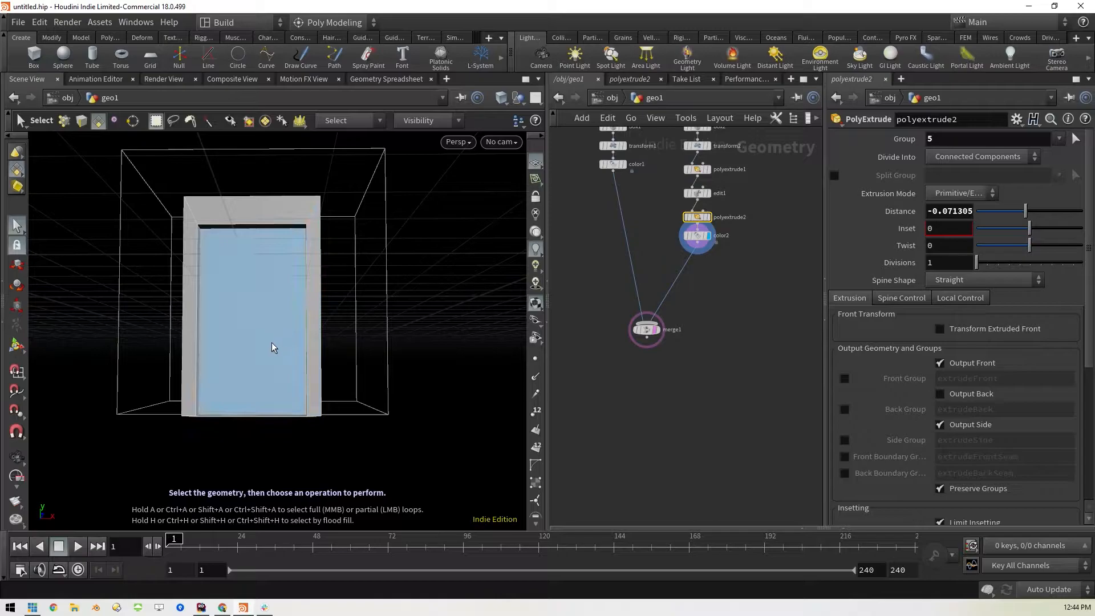
click(698, 236)
key(Tab)
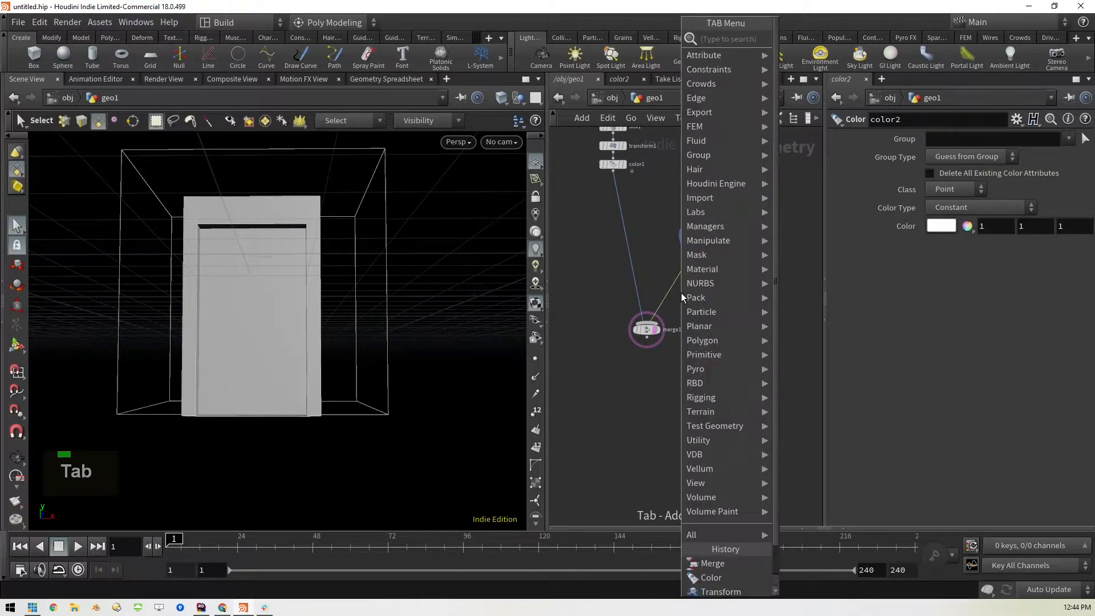
text(col)
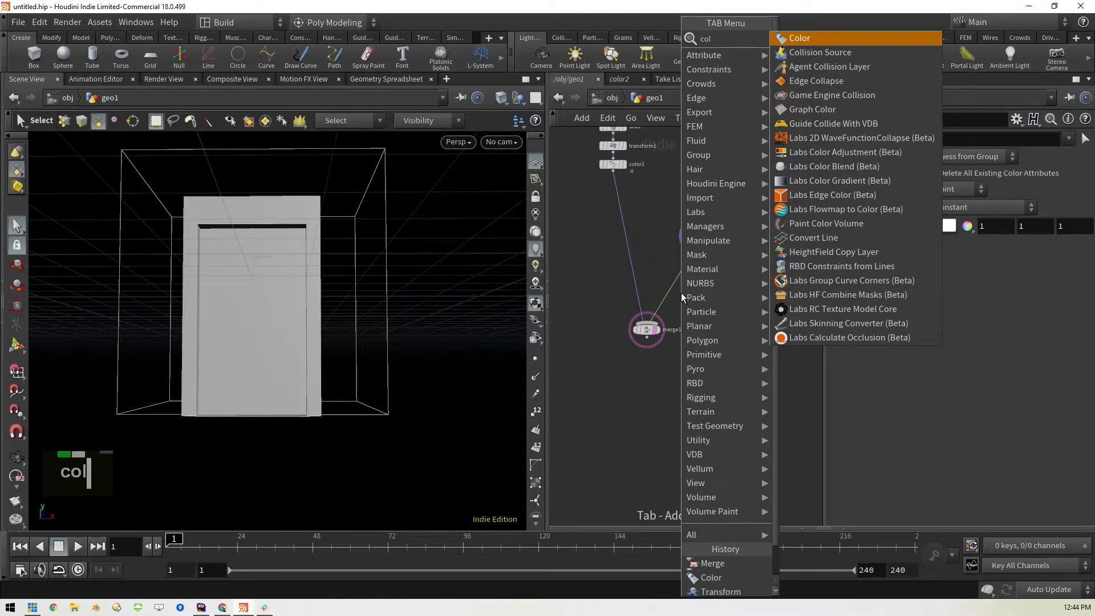
key(shift+Return)
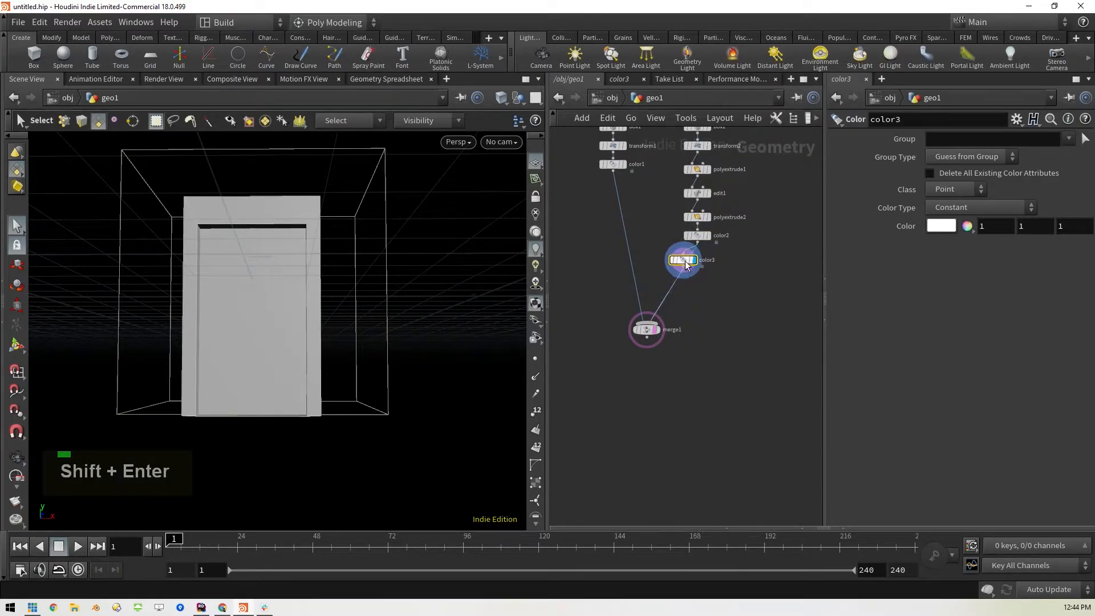
click(684, 264)
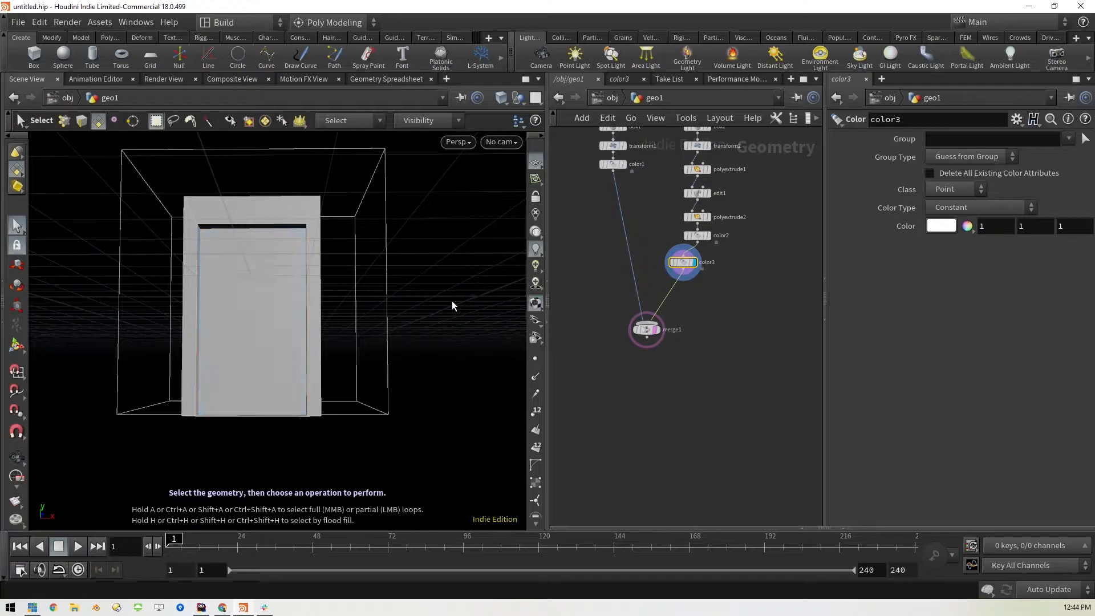
Set the color3 node's color to a dark olive of about 0.199, 0.199, 0.04975
click(942, 226)
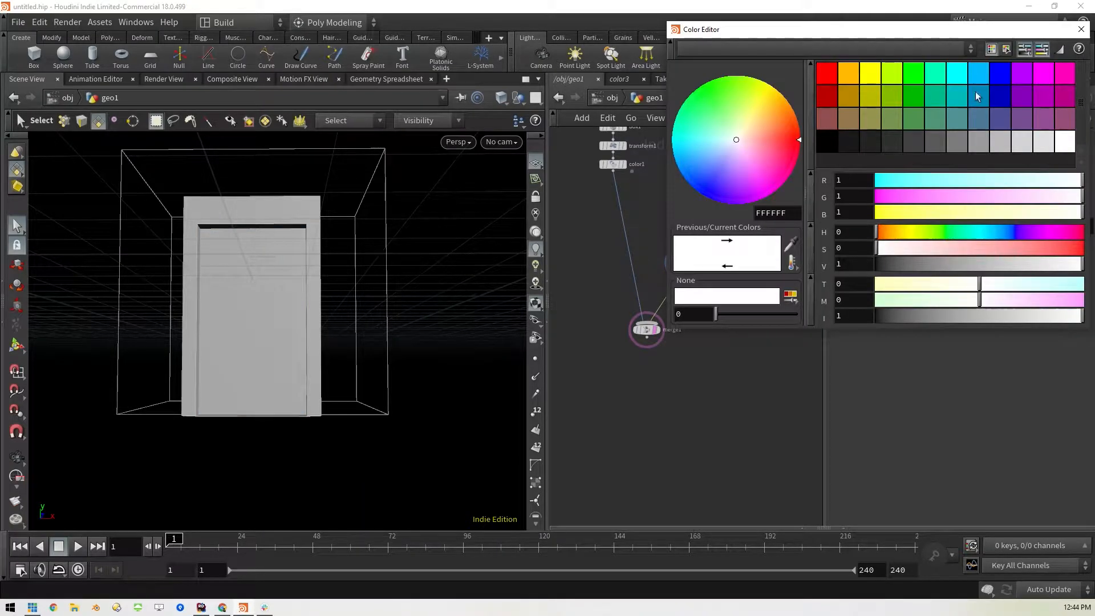
click(870, 122)
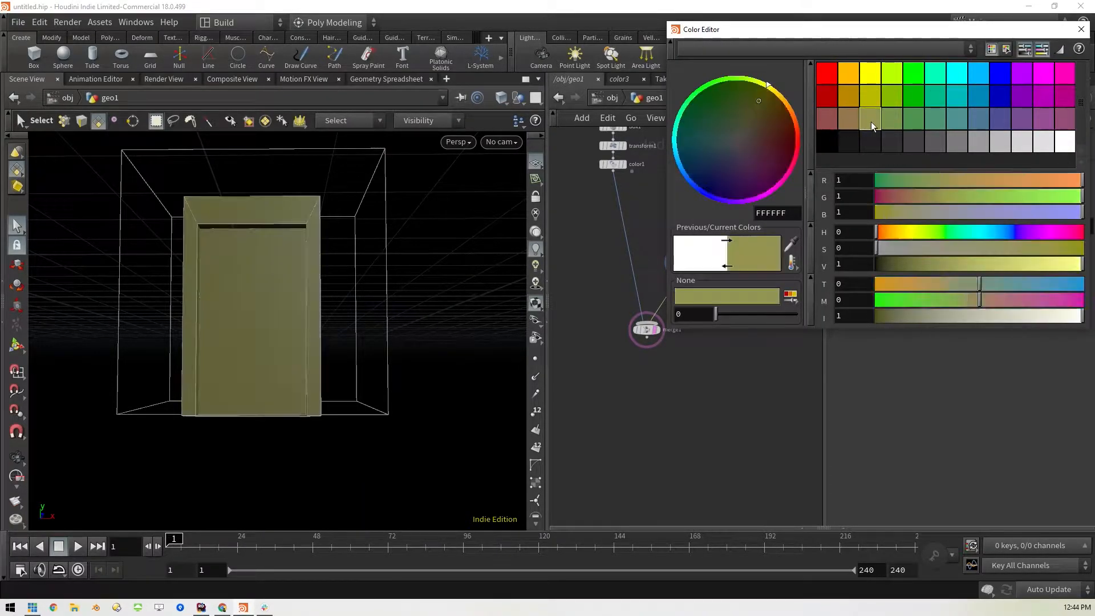
click(913, 73)
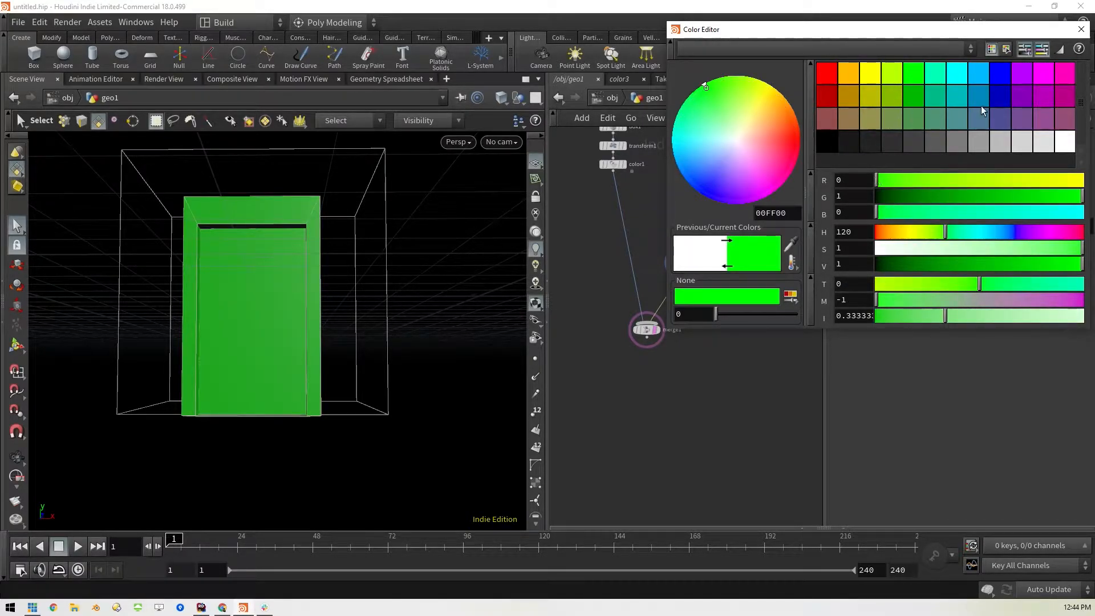
click(861, 123)
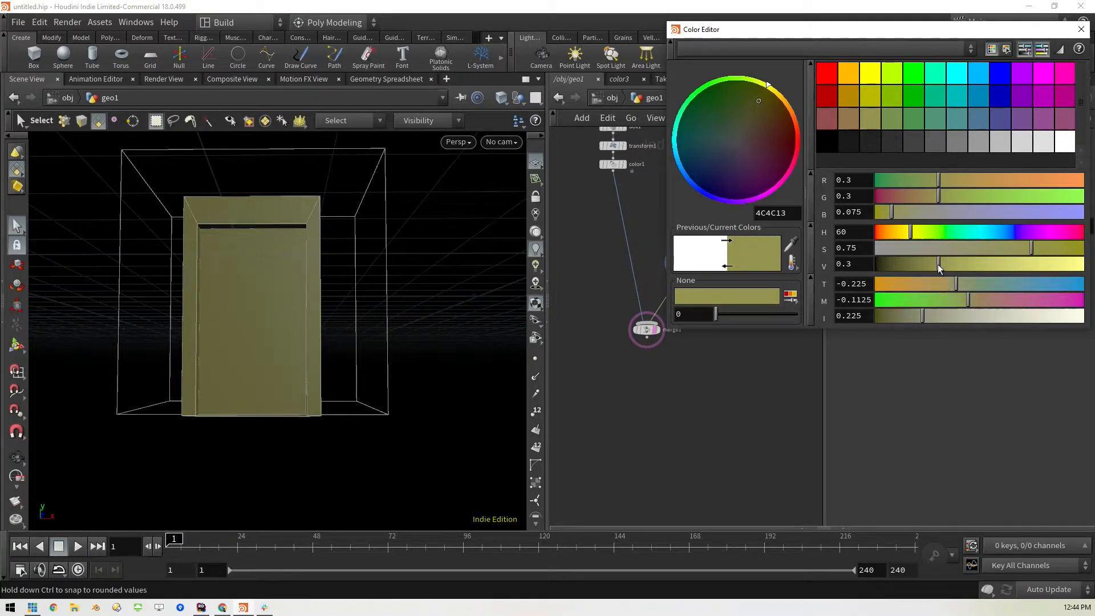
drag(938, 265, 917, 265)
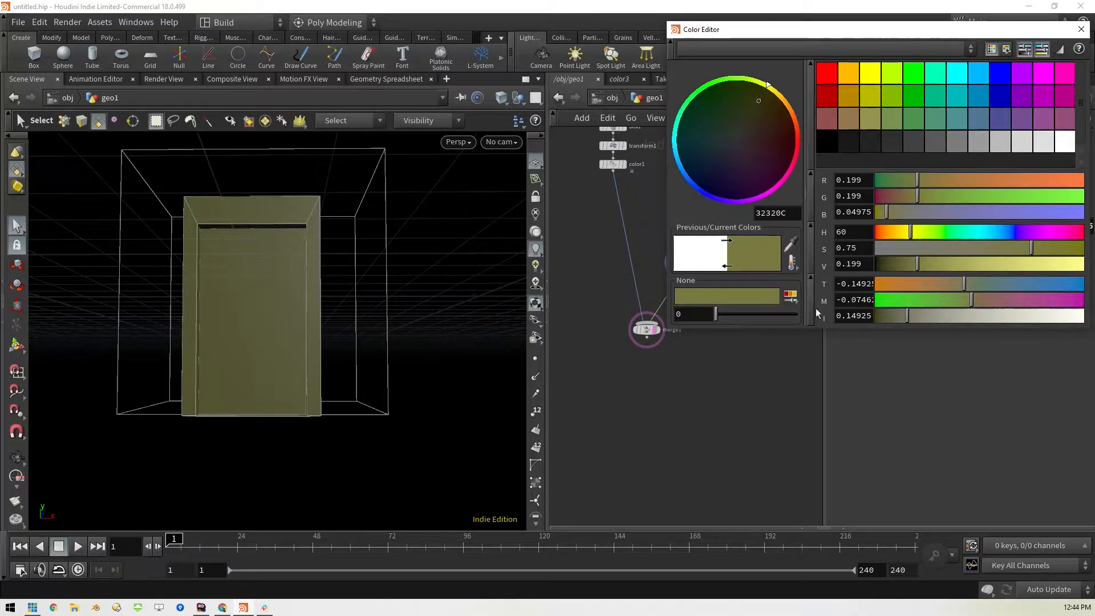
click(1081, 29)
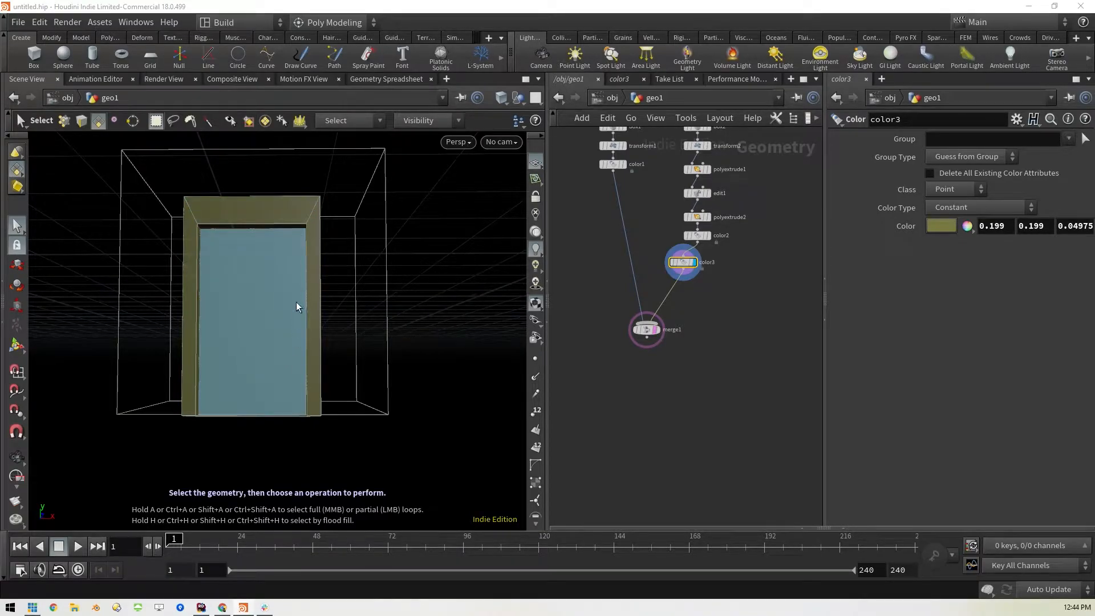
Restrict the olive color to the recessed door panel, using the Primitives group type and face 9 as the group
click(696, 238)
click(683, 263)
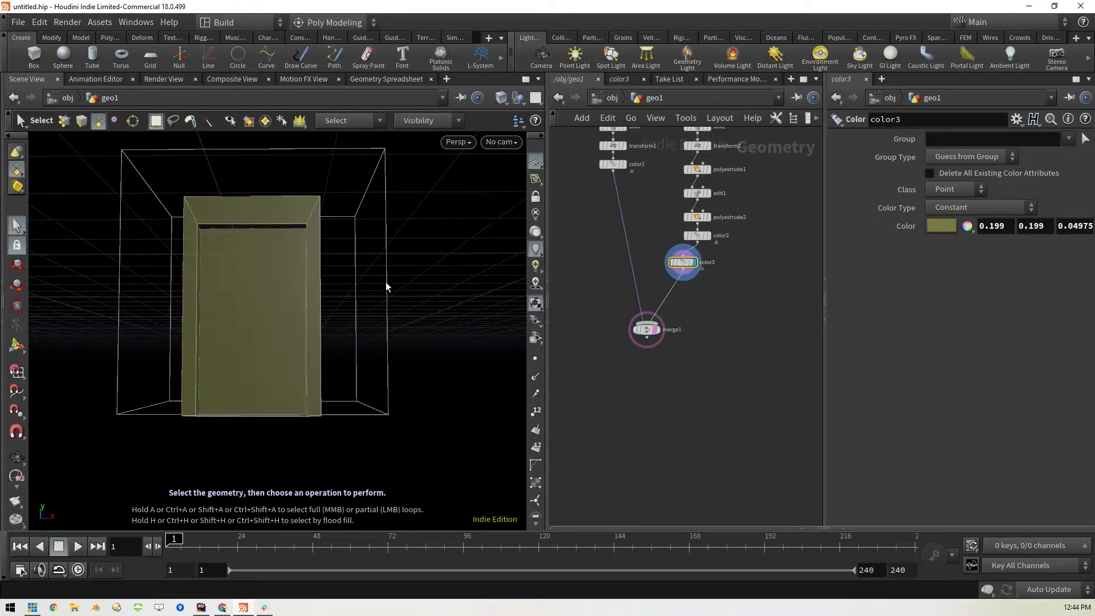
click(1081, 141)
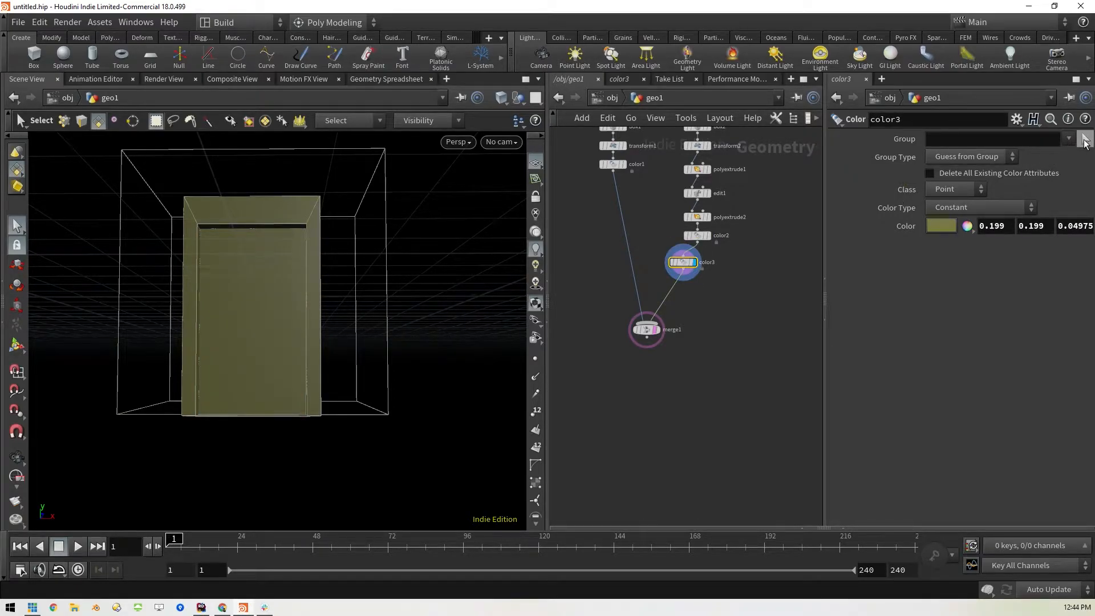
click(970, 156)
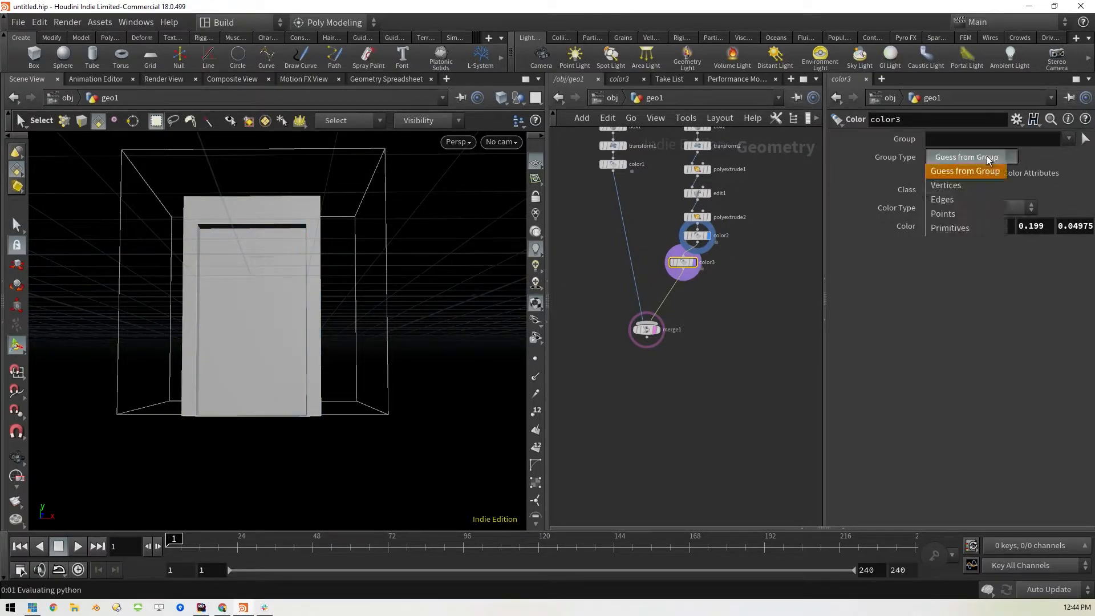
click(953, 227)
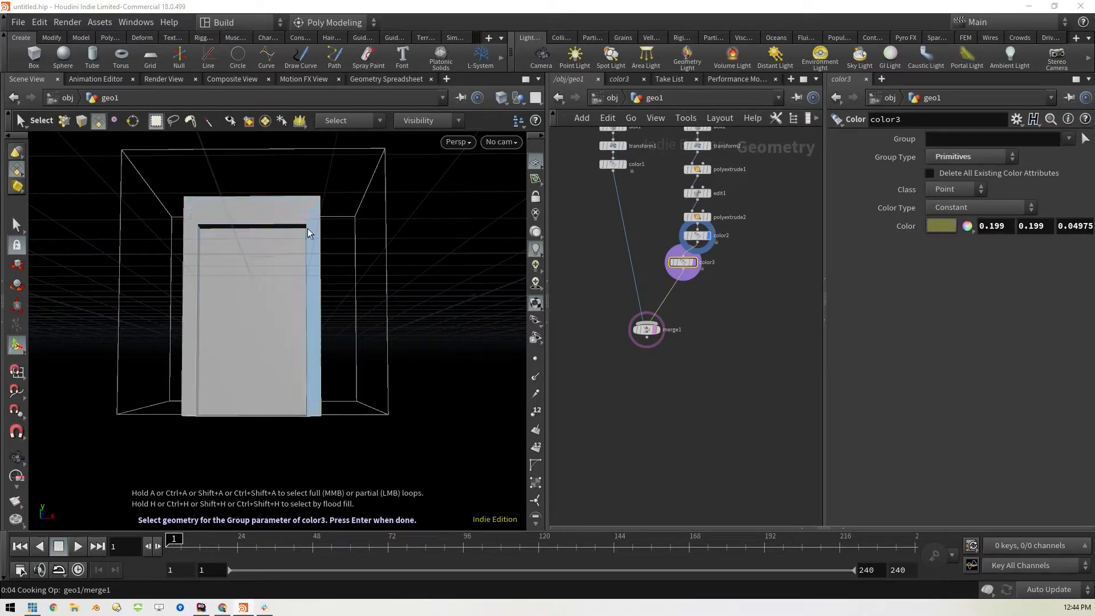
click(256, 329)
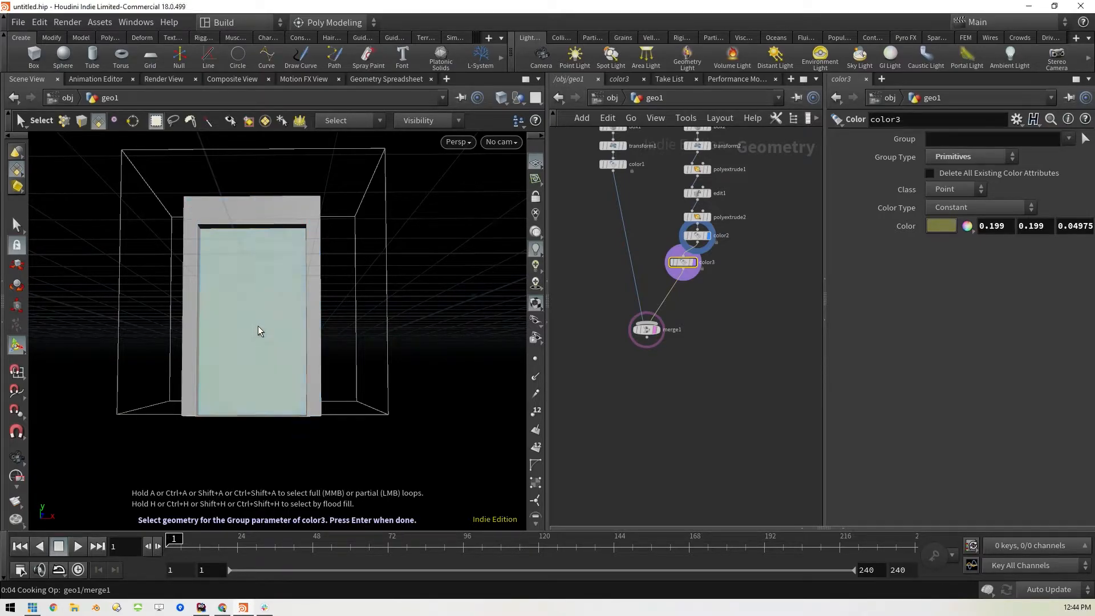
key(Return)
key(Return)
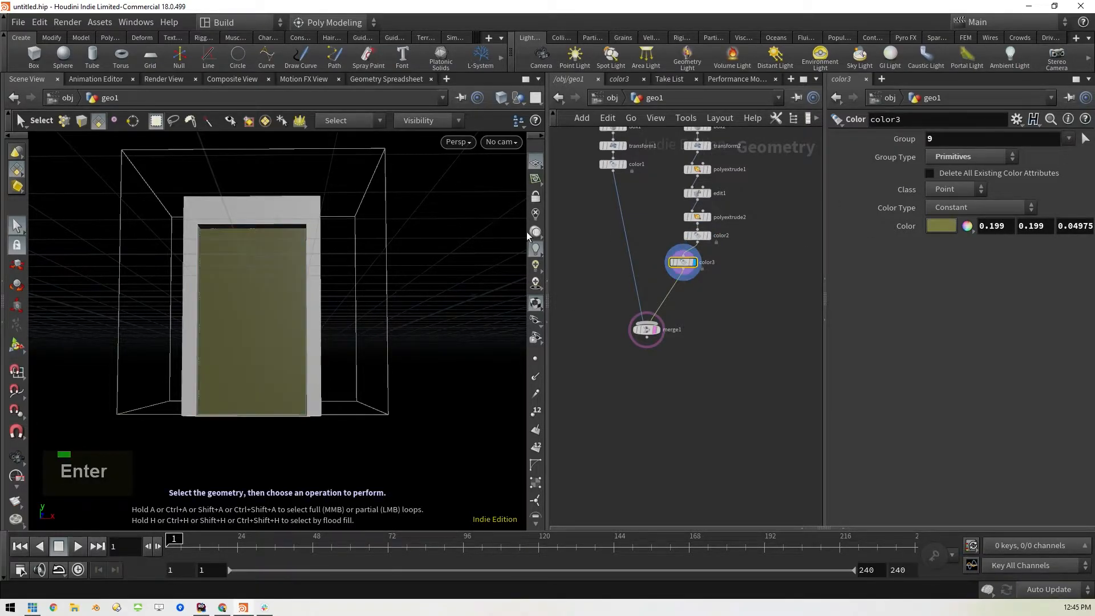
double_click(941, 139)
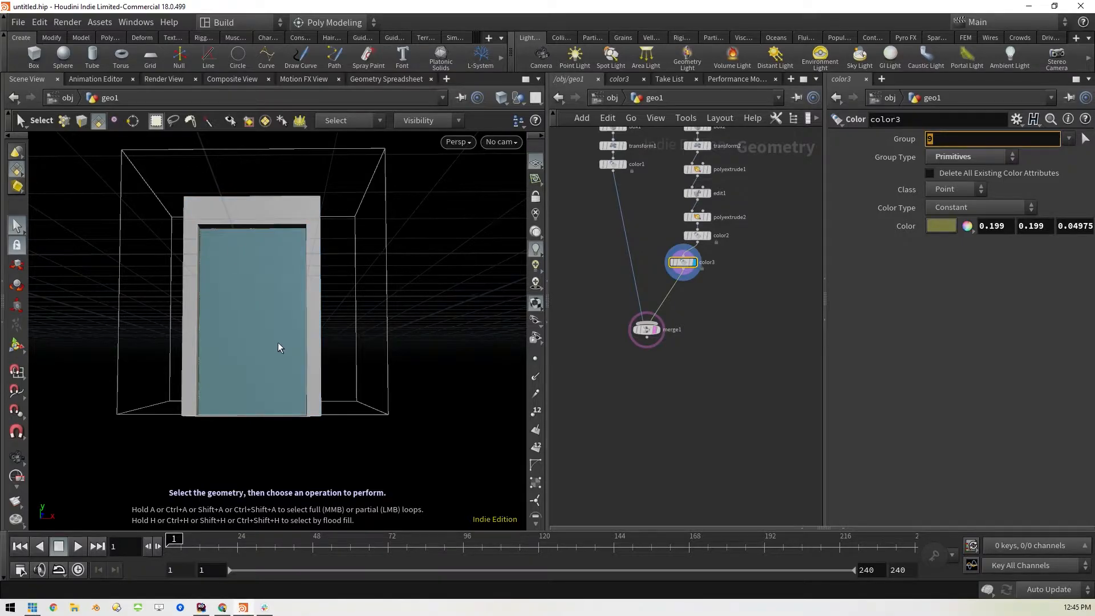
click(420, 443)
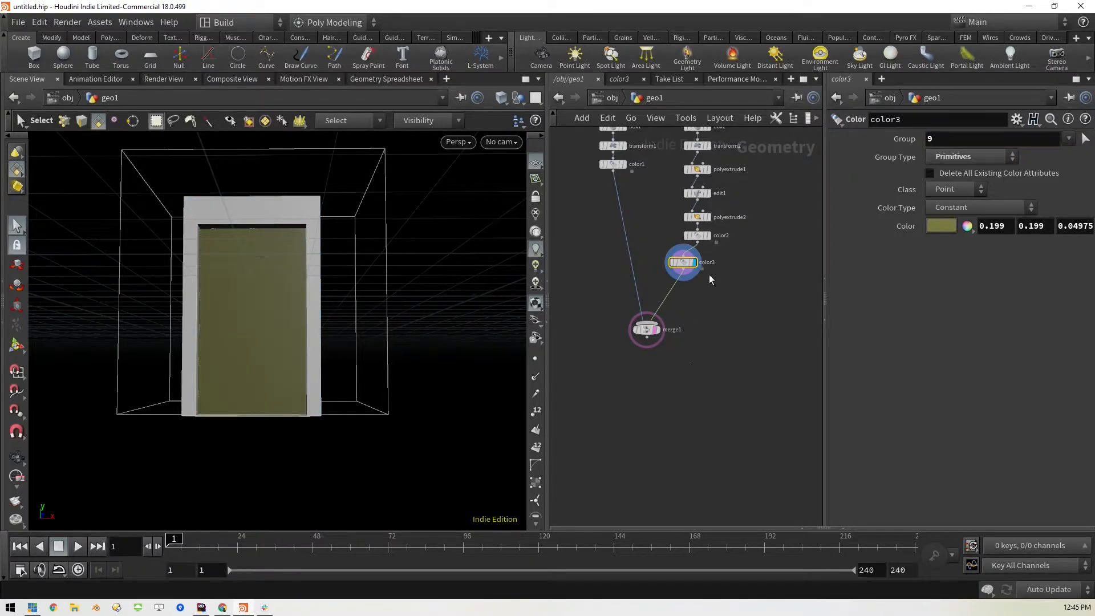
Display merge1 and set the polyextrude2 distance to -0.05
click(657, 330)
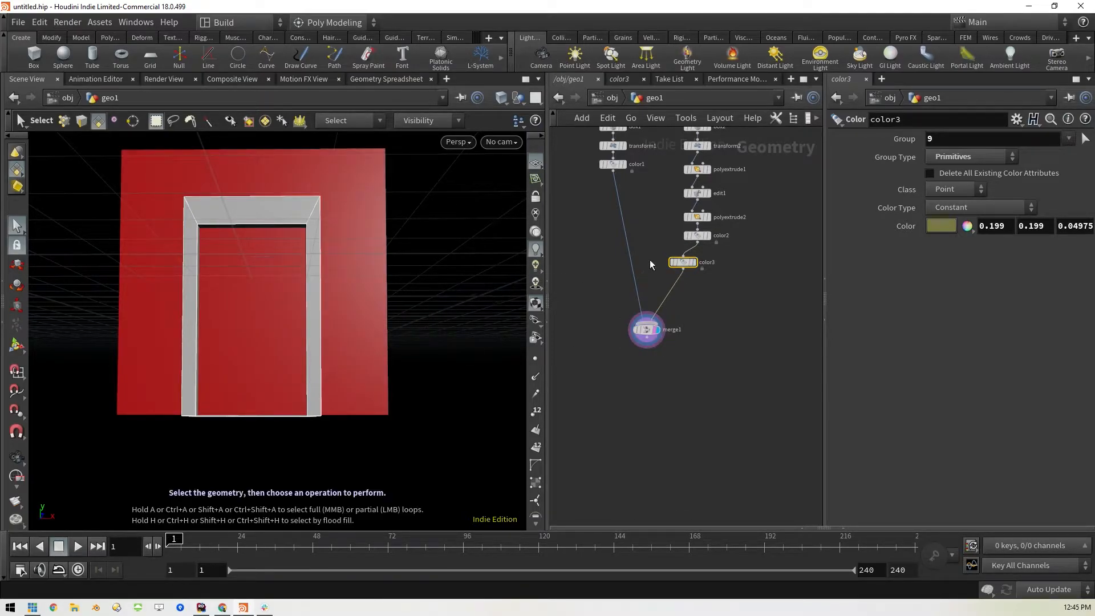
click(698, 218)
drag(1026, 214, 1026, 213)
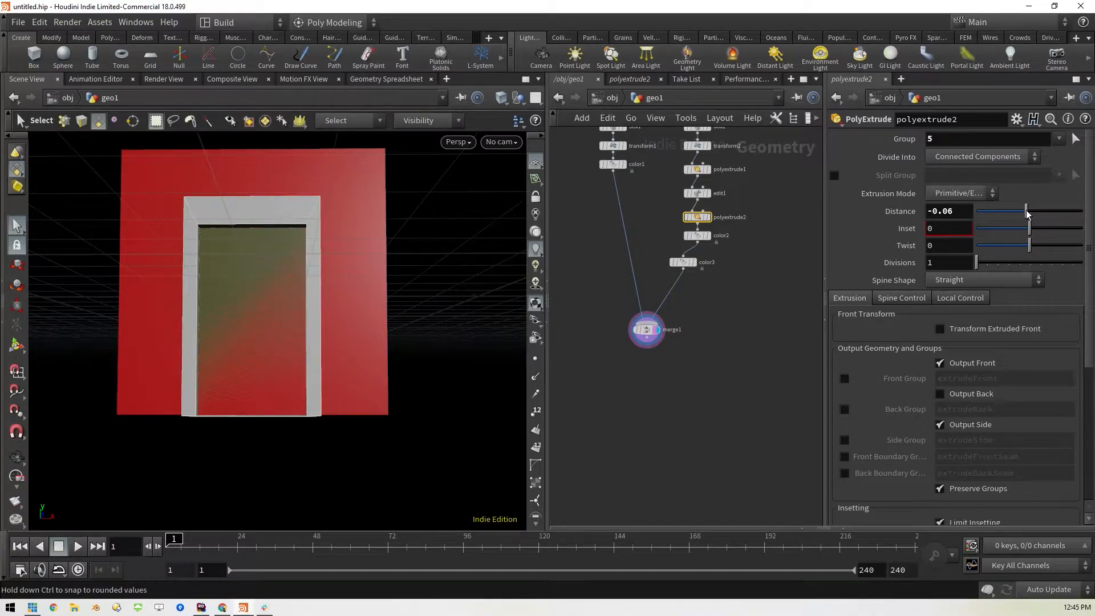
key(BackSpace)
text(5)
key(Return)
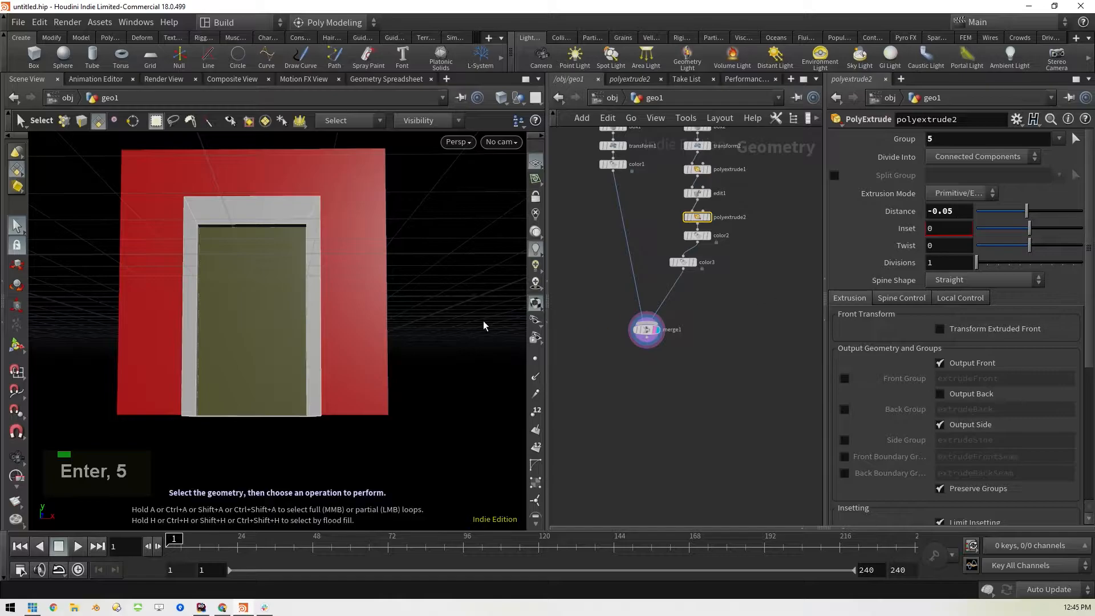
Lay out the nodes of the geo1 network automatically
key(space)
drag(448, 303, 406, 320)
scroll(405, 320, down, 2)
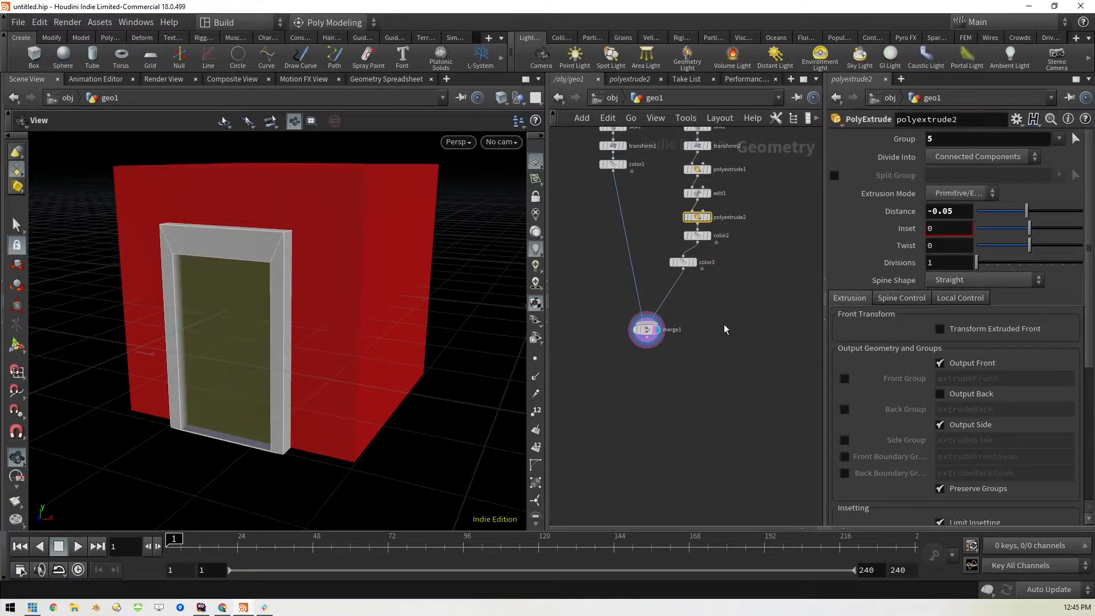
scroll(731, 325, up, 1)
scroll(730, 325, down, 2)
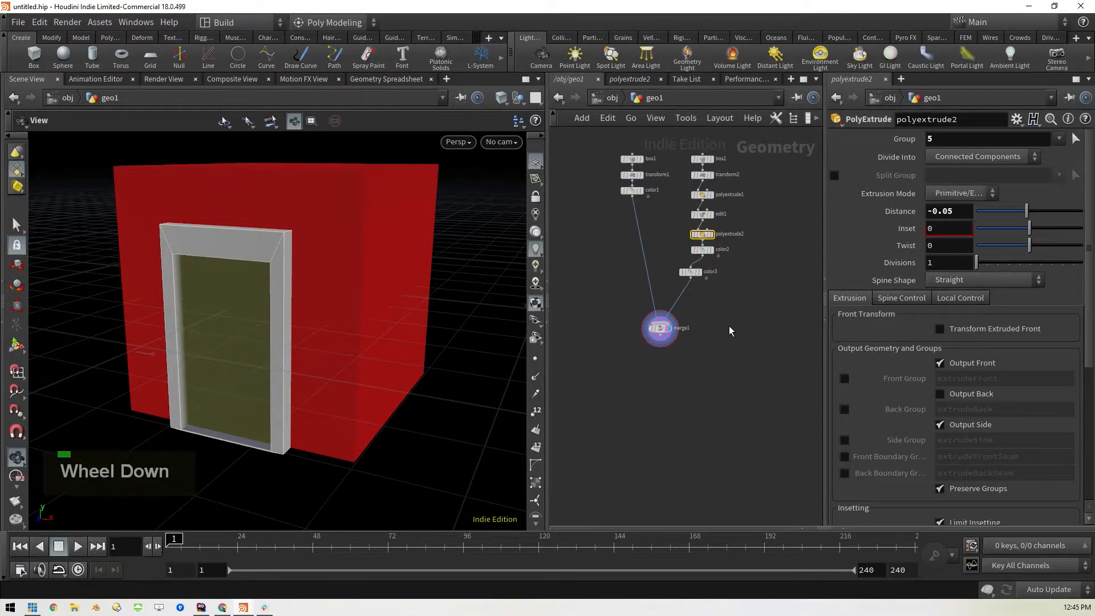
key(l)
middle_drag(755, 316, 710, 378)
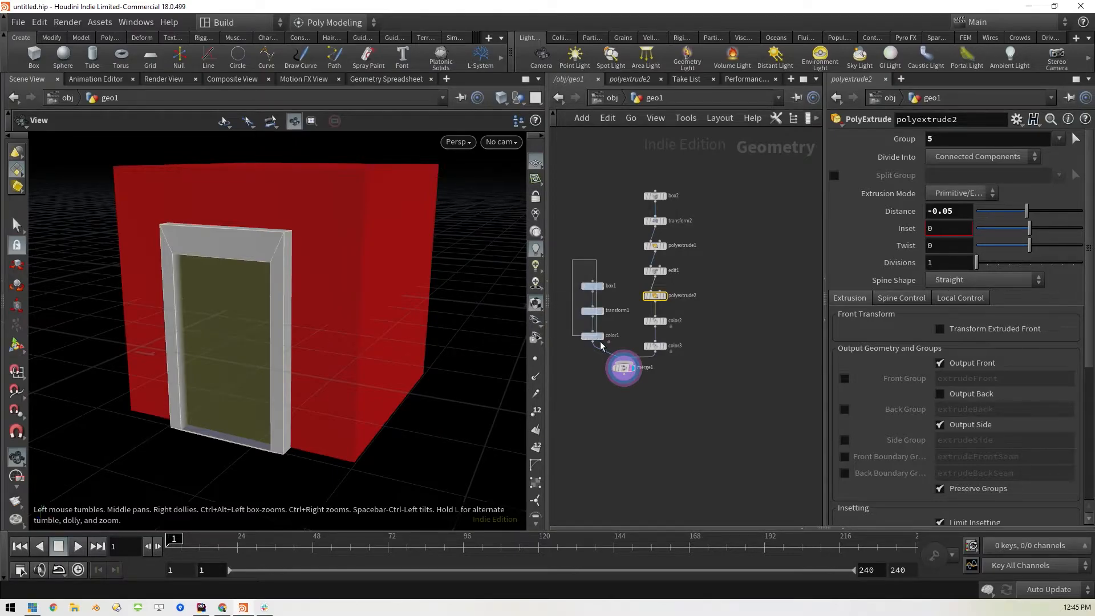
Duplicate the box1, transform1 and color1 chain beside the door's chain, keeping the copy wired into merge1
drag(603, 260, 553, 357)
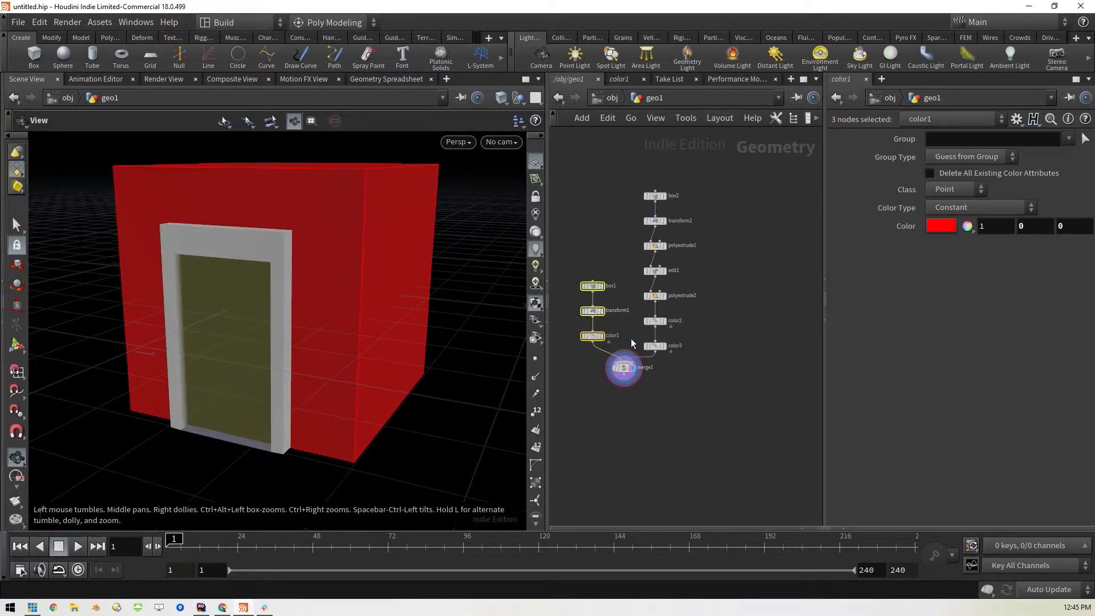
key(alt)
alt+drag(593, 309, 628, 379)
click(729, 380)
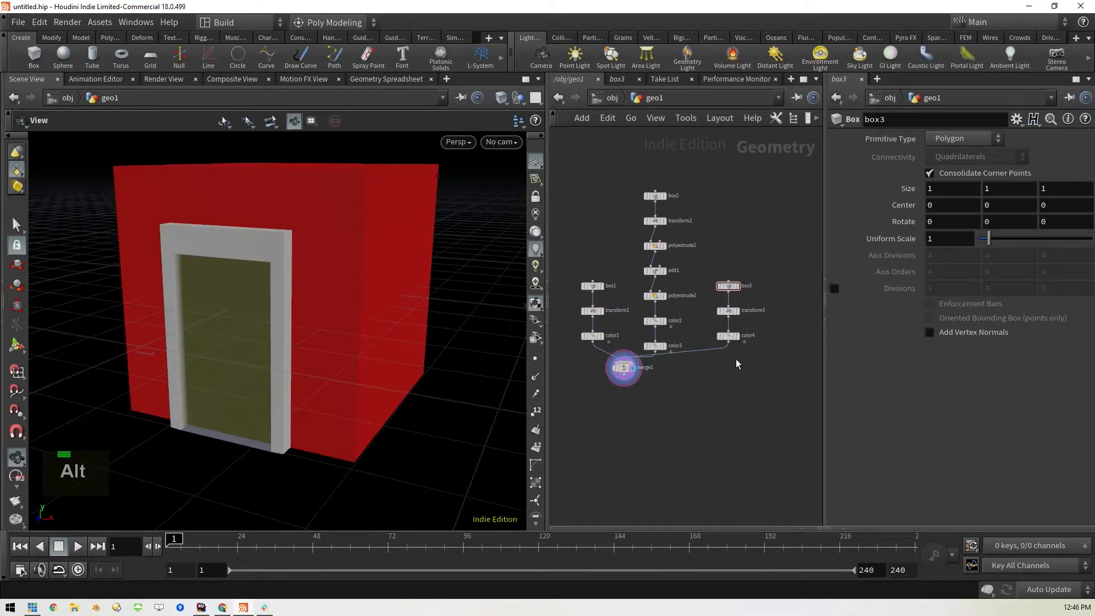
Display the duplicated chain's Transform node and set its scale to 0.1 in X, Y and Z
click(730, 312)
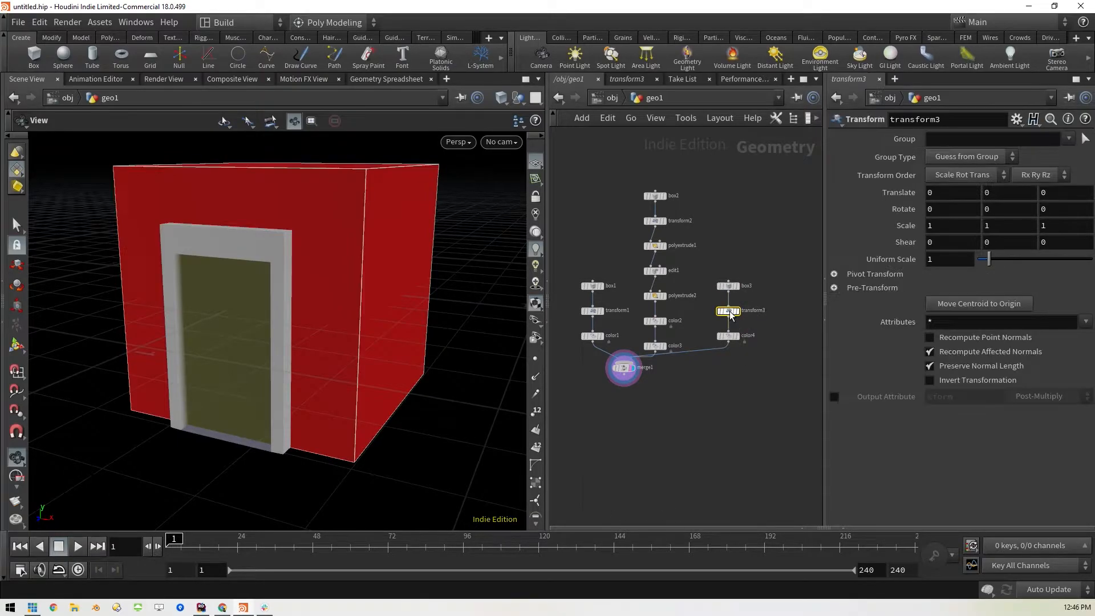
click(738, 313)
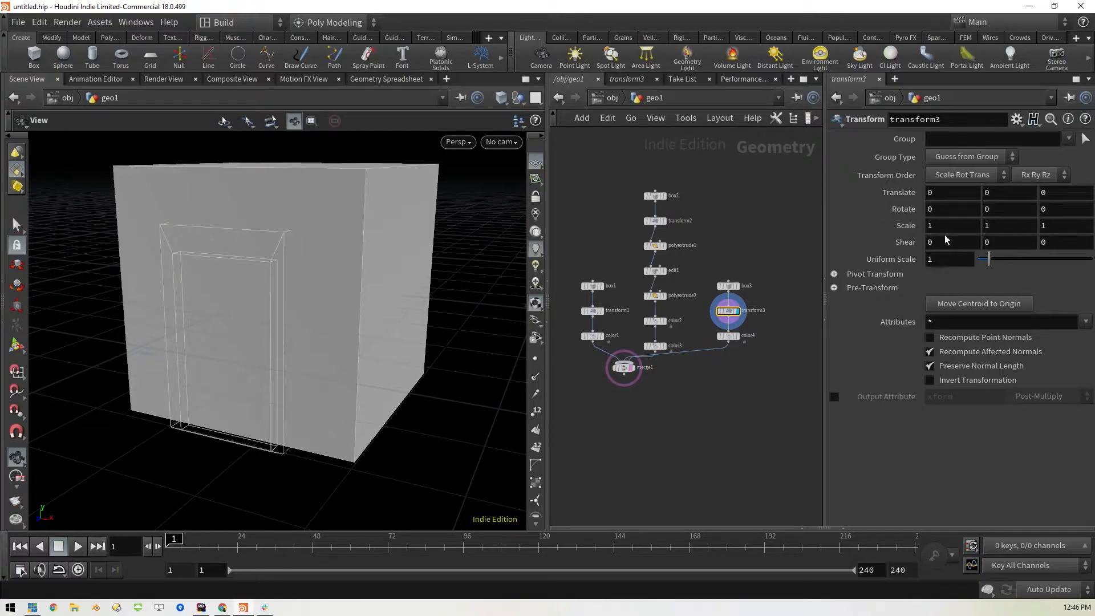
text(.1)
key(Return)
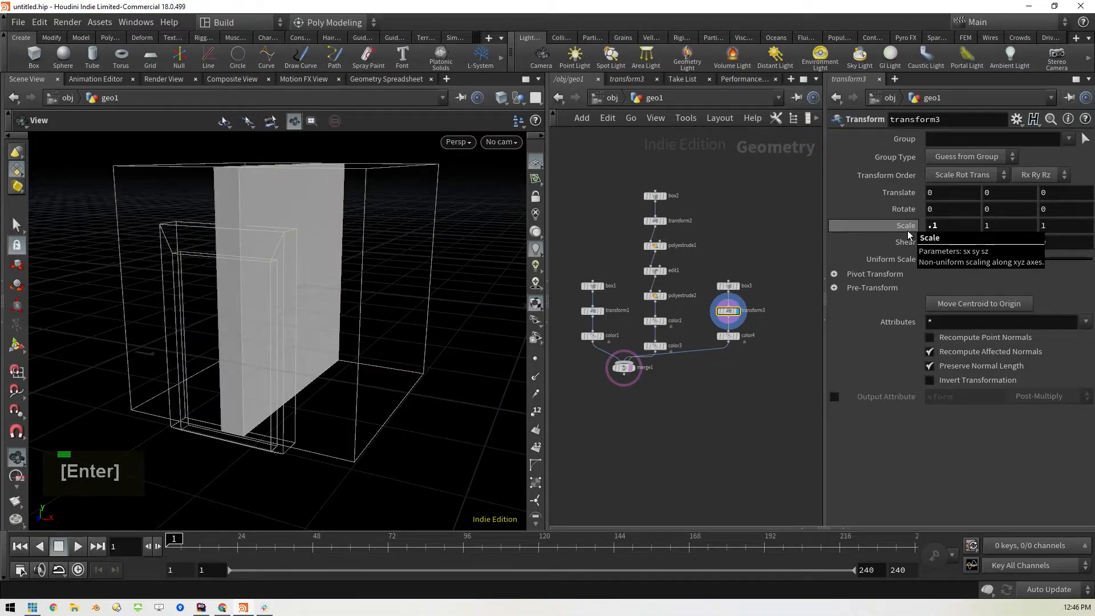
click(978, 224)
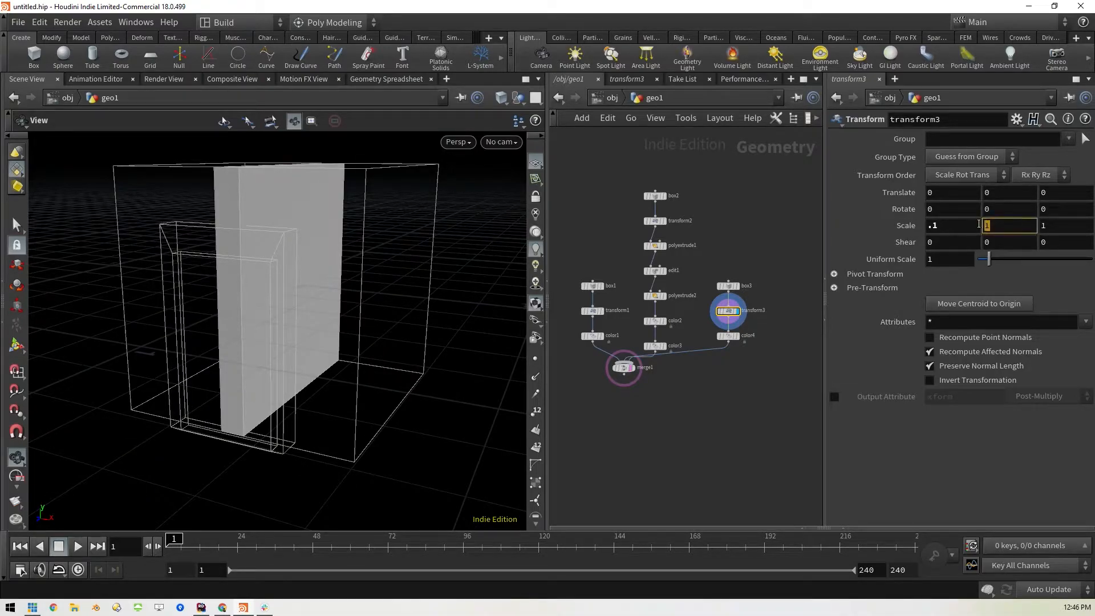
text(.1)
key(Tab)
text(.1)
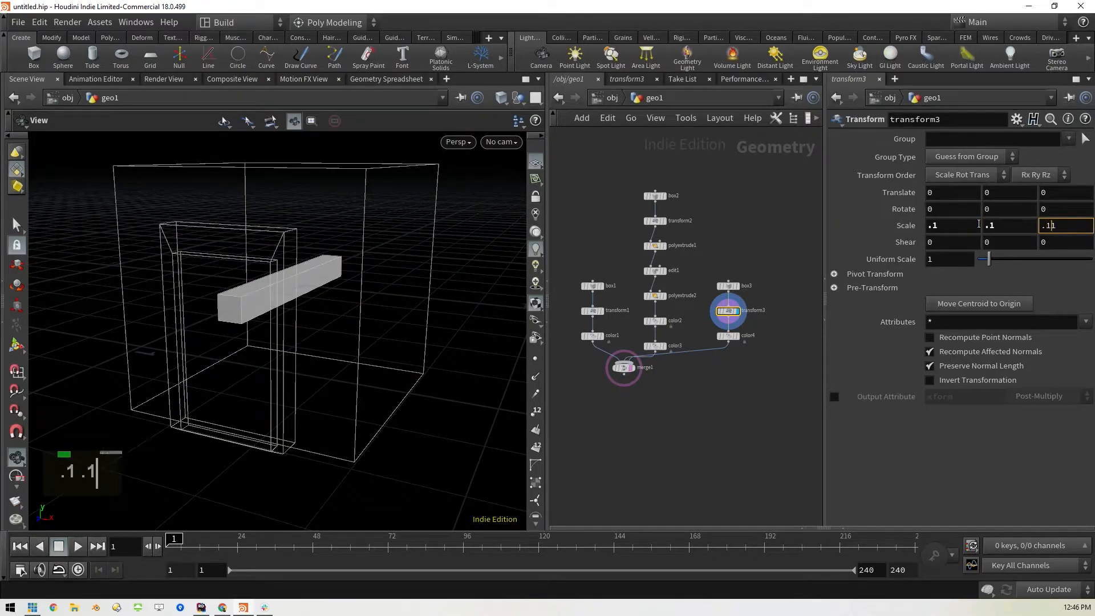
key(Return)
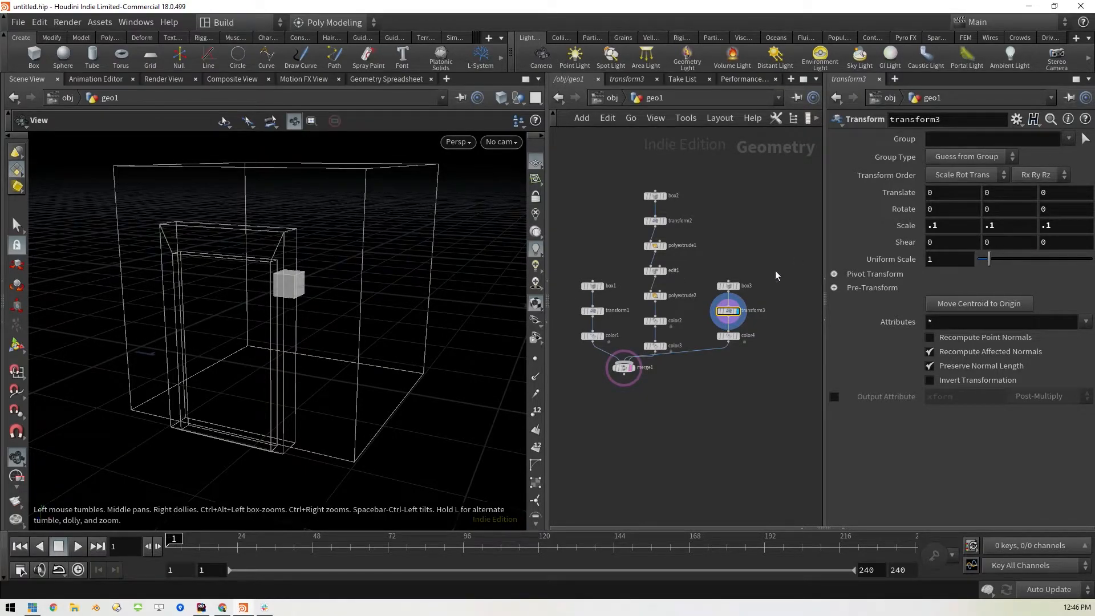
Set the transform3 scale to 0.05 in X, Y and Z
double_click(955, 225)
text(05)
key(Tab)
text(.0)
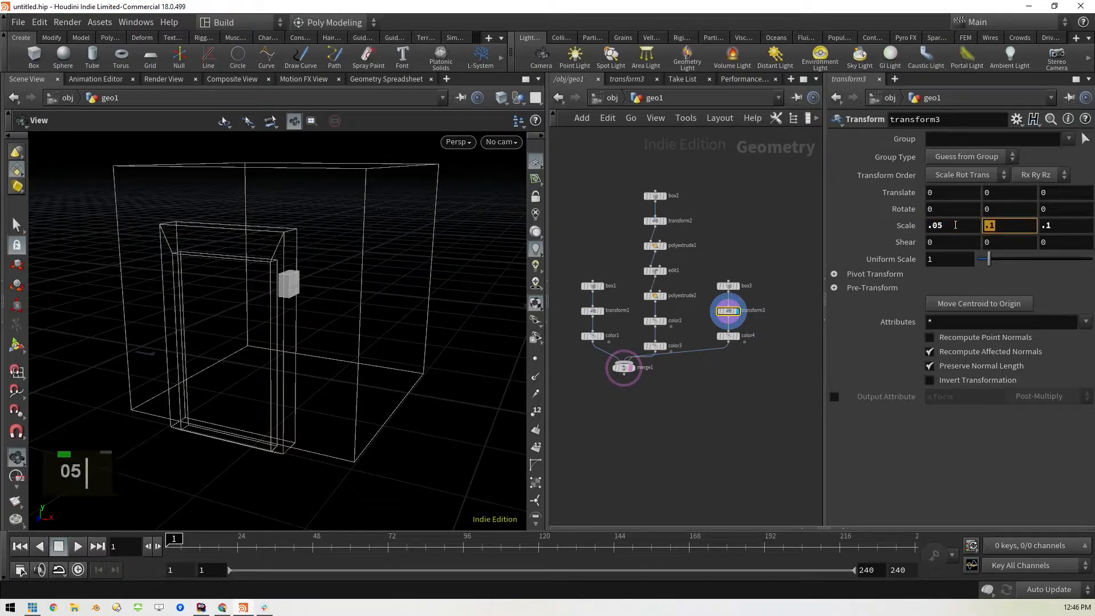
text(5)
key(Tab)
text(.05)
key(Return)
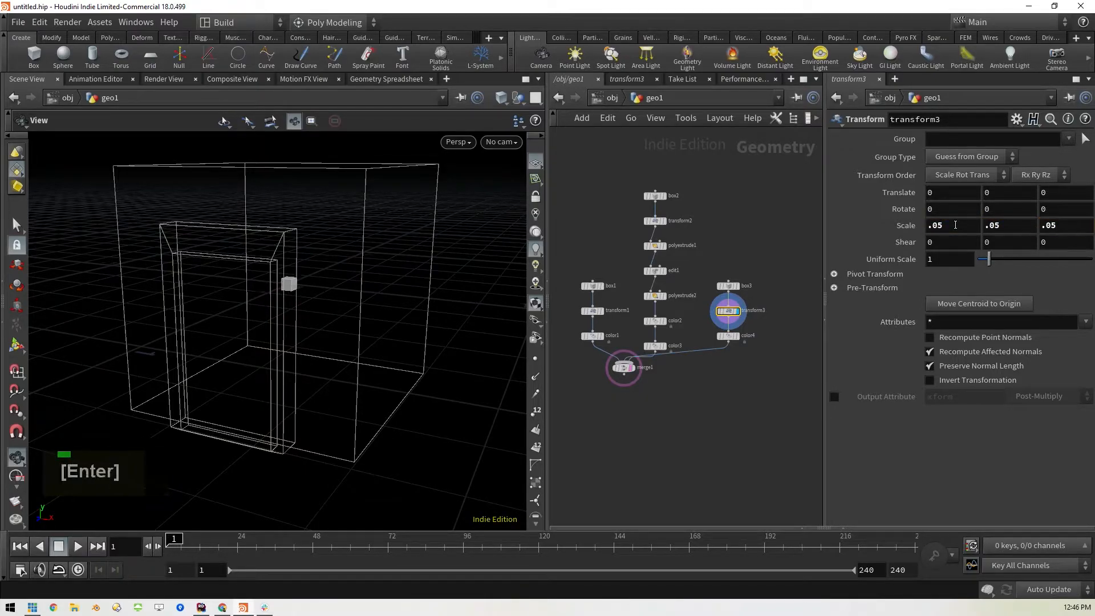
Move the small box onto the door as a handle by setting its translation to 0.14, -0.13, 0.5
drag(403, 317, 336, 312)
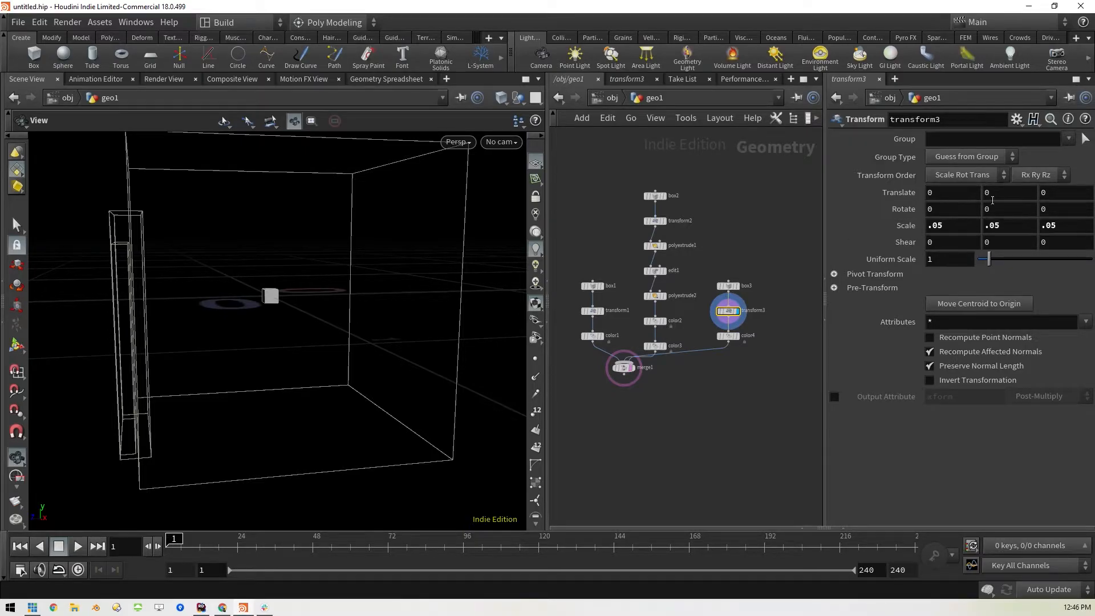
middle_drag(1052, 193, 1055, 194)
drag(273, 317, 405, 310)
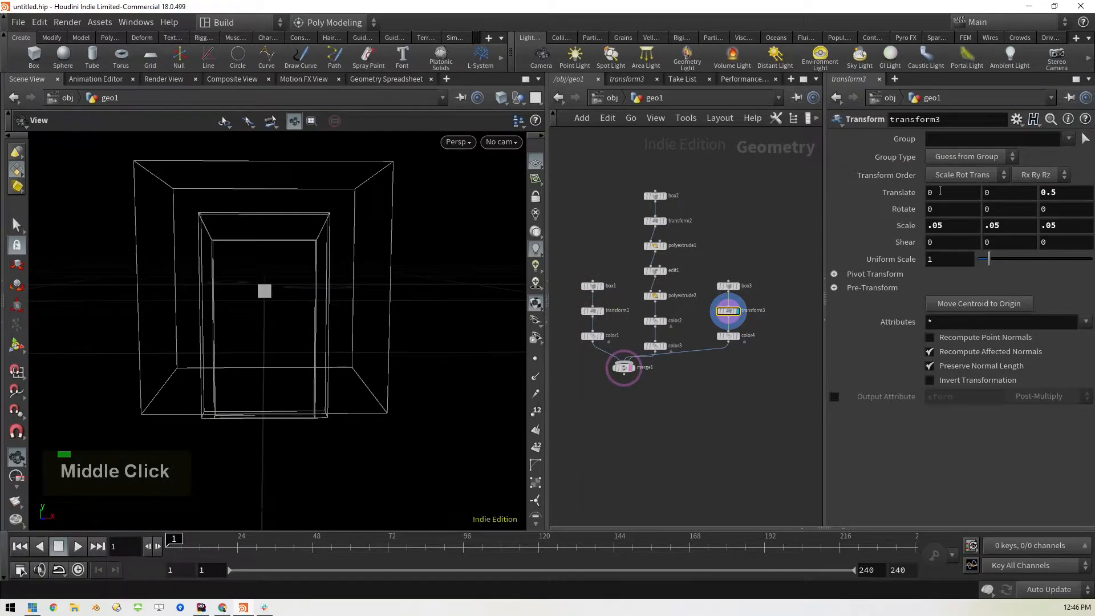
middle_drag(938, 192, 929, 235)
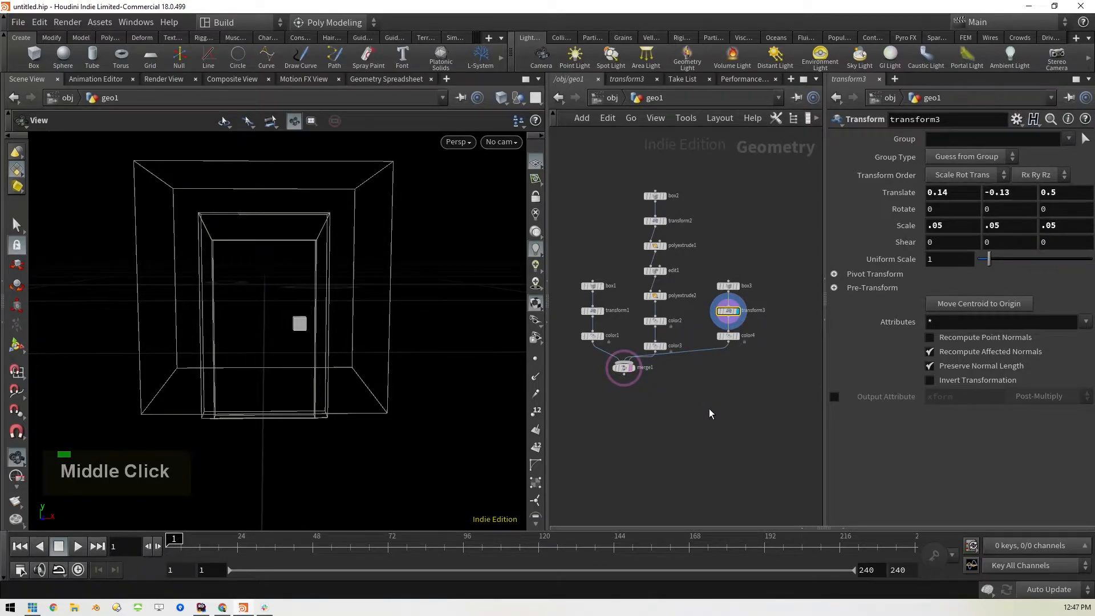
Display merge1 and set the door handle's Z translation to 0.52
click(636, 373)
mouse_move(460, 318)
middle_down()
mouse_move(443, 333)
mouse_move(461, 302)
middle_up()
drag(462, 303, 435, 336)
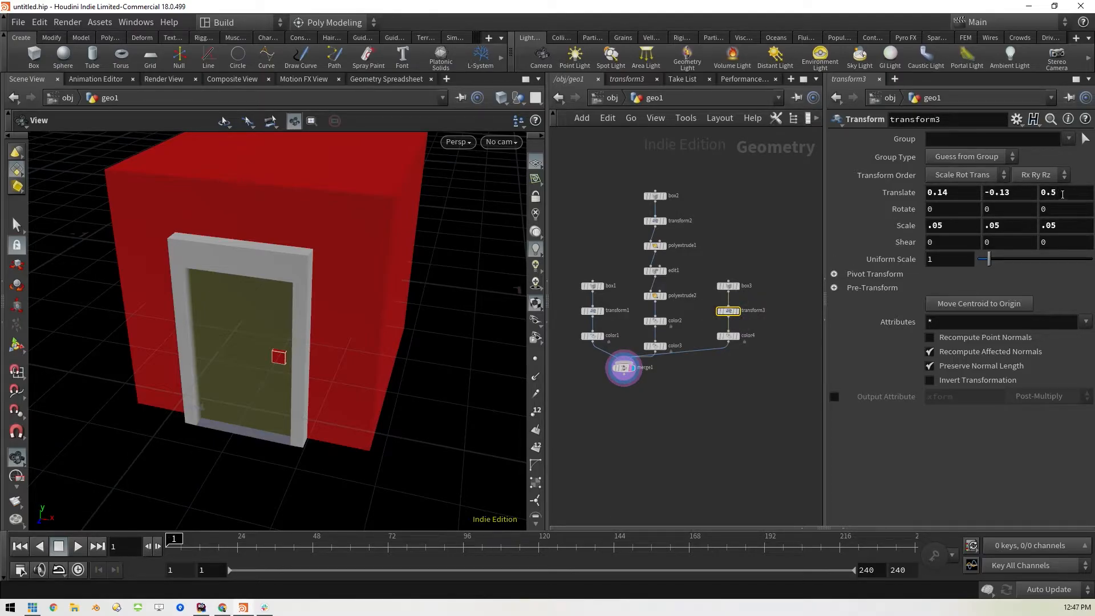
middle_drag(1067, 194, 1094, 225)
Change the door handle's color in color4 to white (1, 1, 1)
click(728, 336)
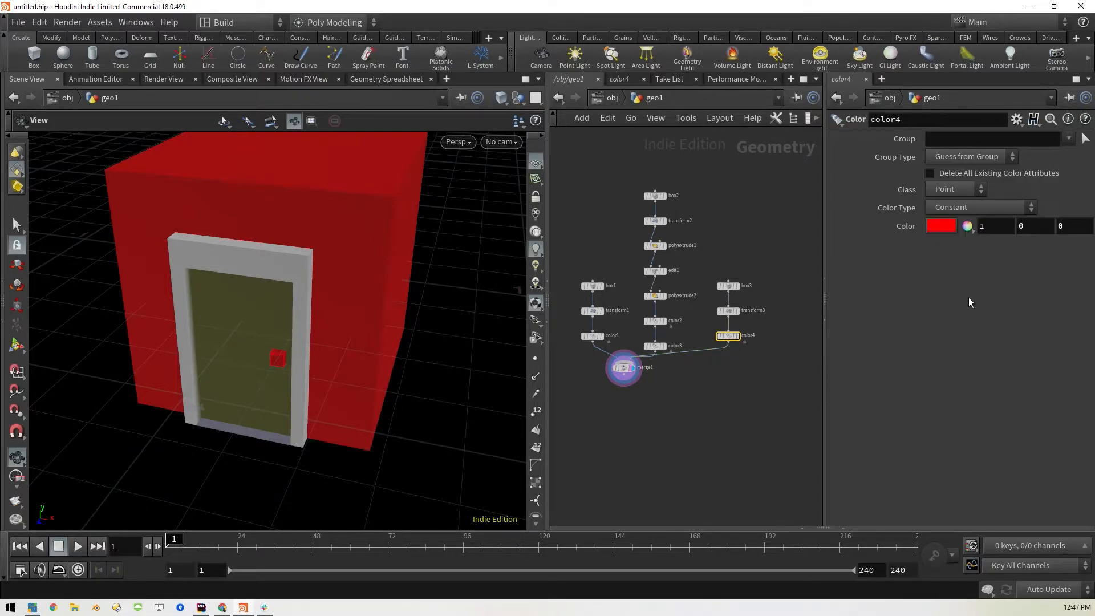
click(940, 226)
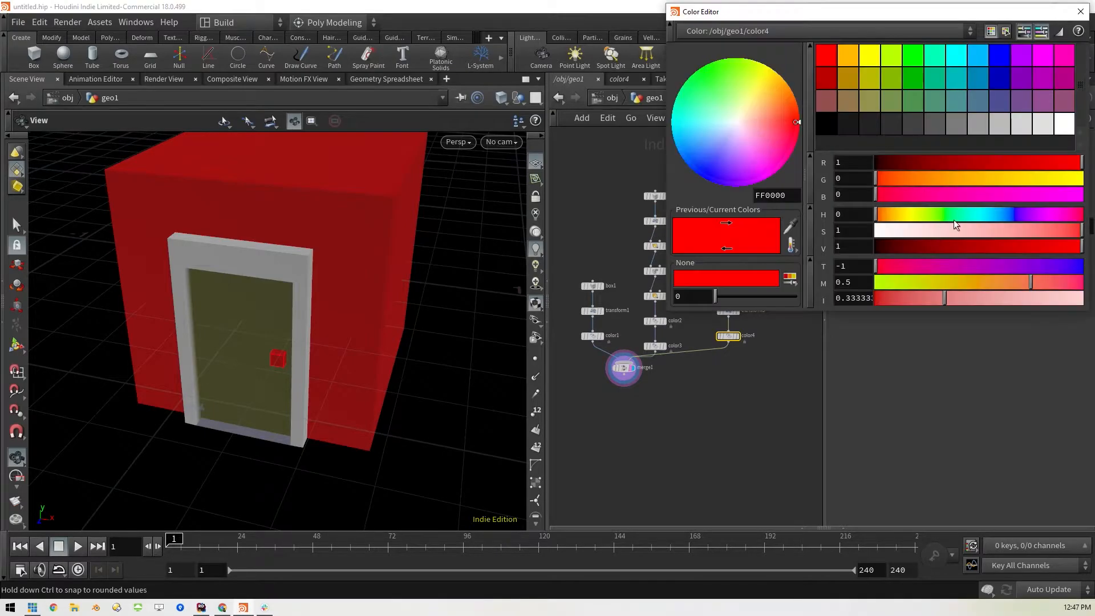
drag(946, 230, 821, 236)
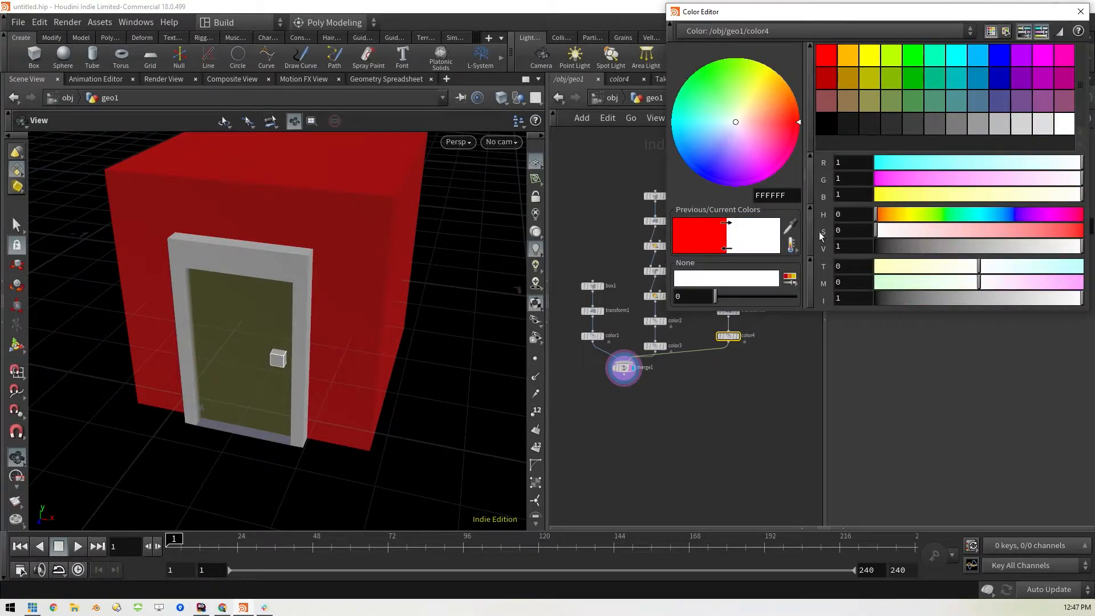
click(1080, 11)
scroll(445, 374, down, 3)
middle_drag(448, 376, 409, 368)
drag(409, 388, 456, 399)
Lay out the geo1 network and duplicate the box3, transform3 and color4 chain beside it, keeping the copy wired into merge1
click(664, 444)
key(l)
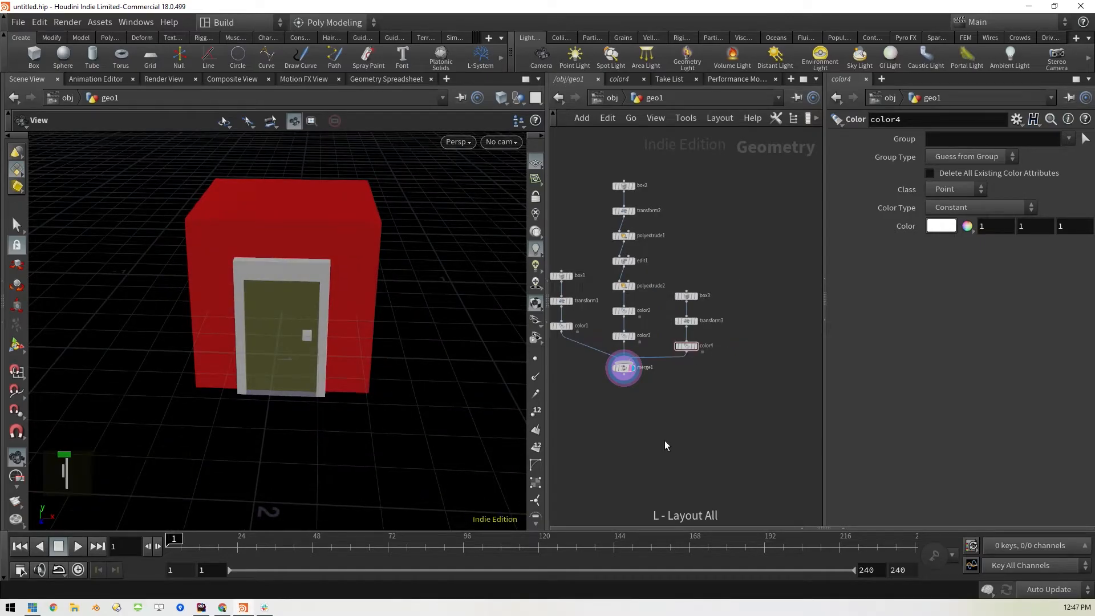
middle_drag(663, 417, 675, 391)
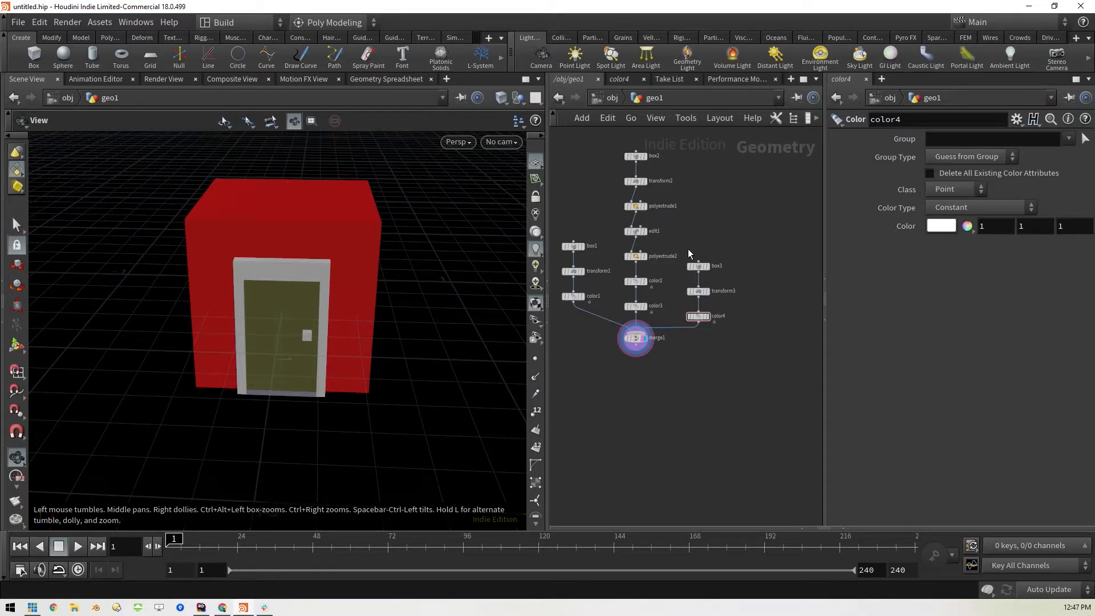
drag(681, 246, 646, 340)
click(763, 325)
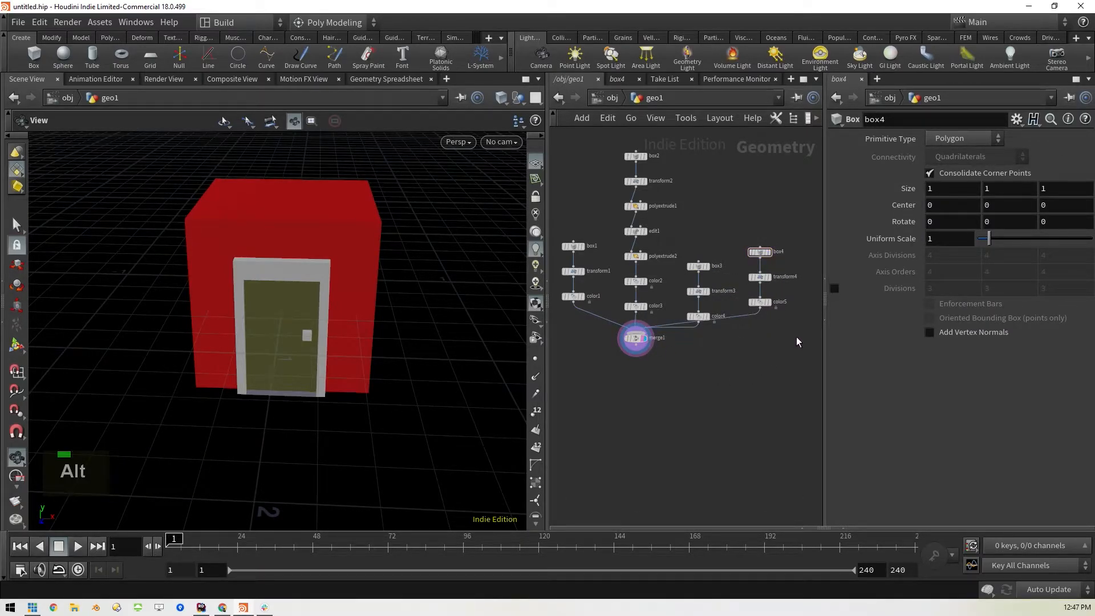
Display transform4 and revert its Translate and Scale parameters to defaults
click(768, 278)
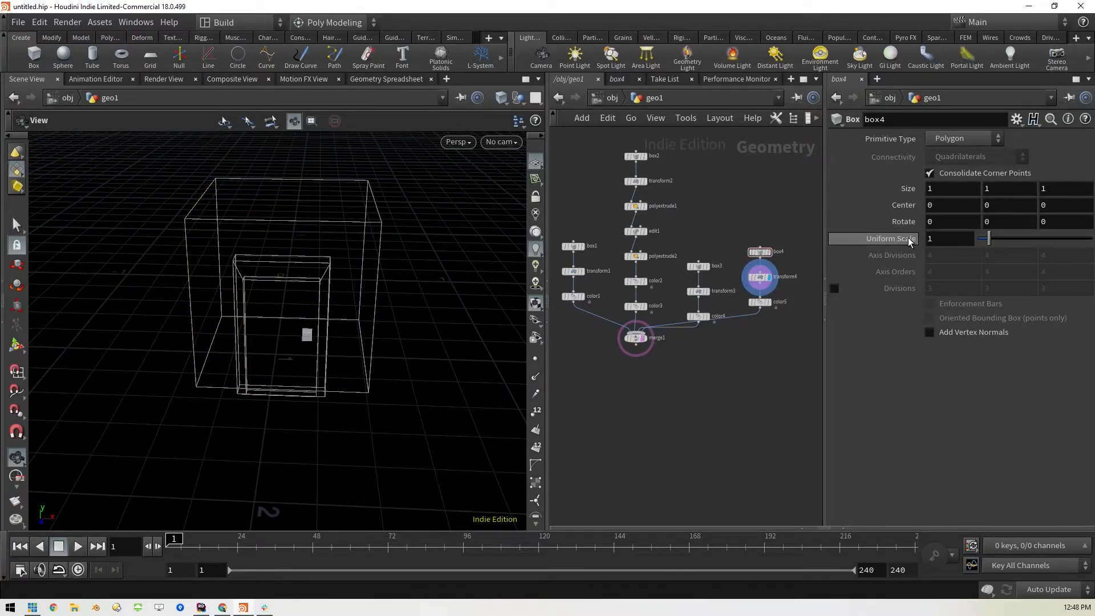
click(760, 277)
right_click(910, 194)
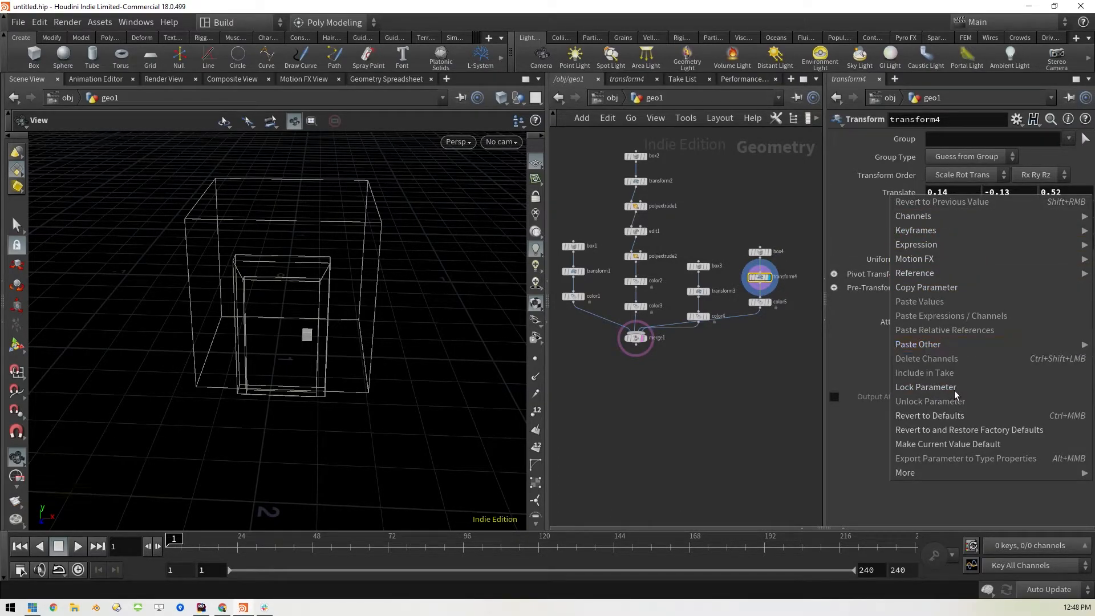
click(929, 415)
right_click(910, 228)
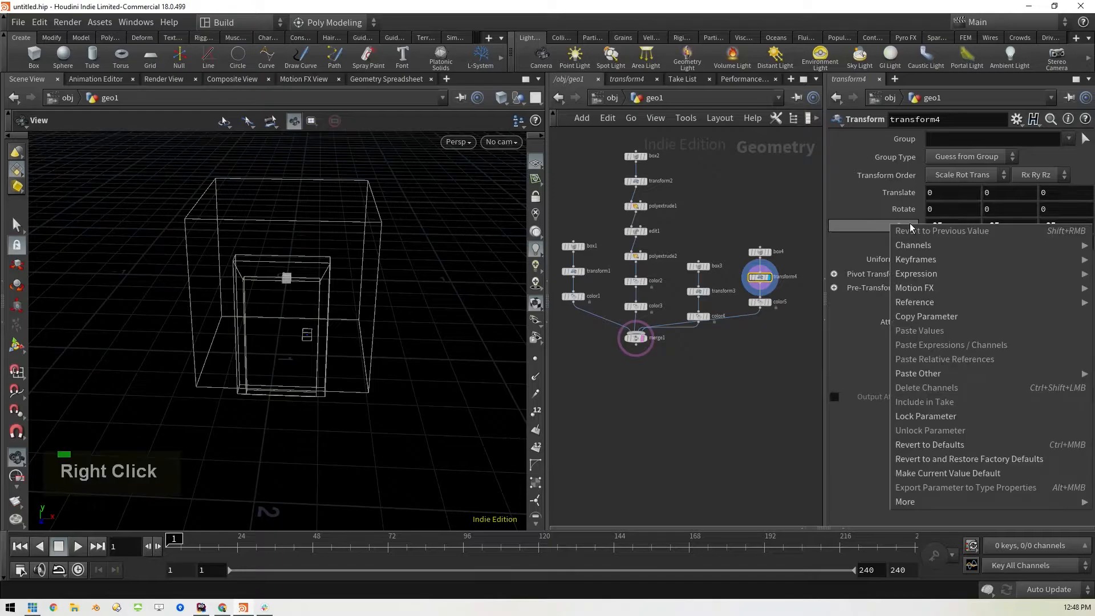
click(938, 442)
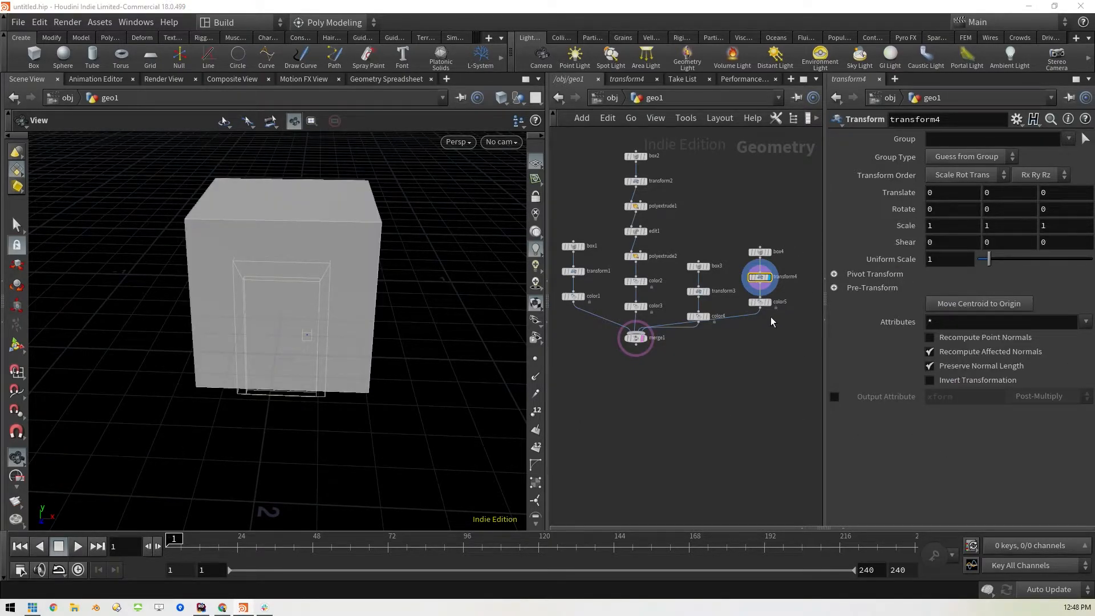
Set the transform4 scale to 0.5 in X, Y and Z
click(758, 301)
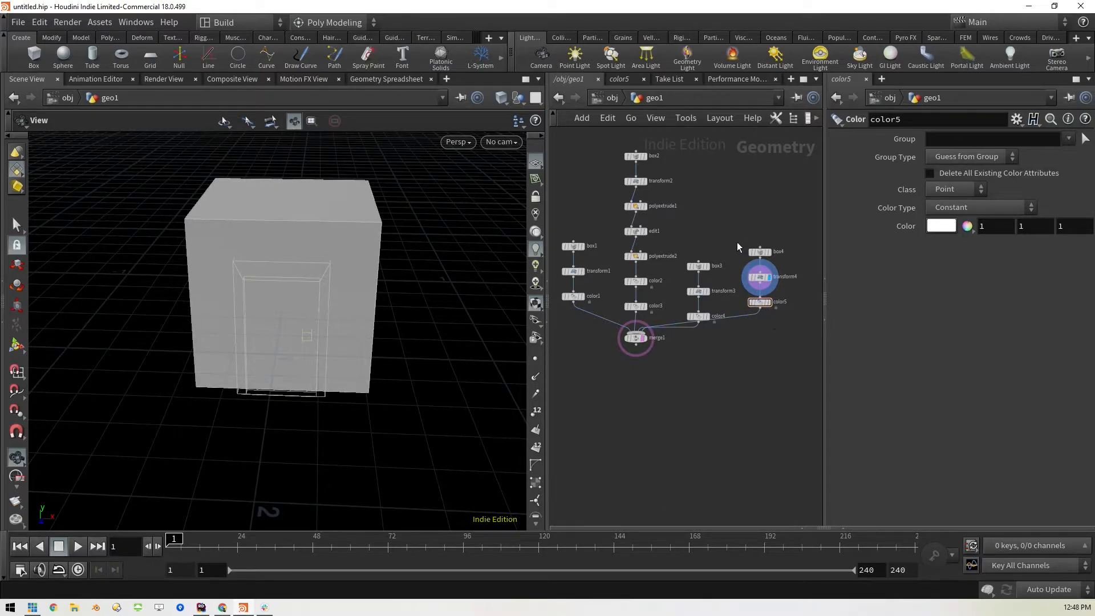
click(759, 277)
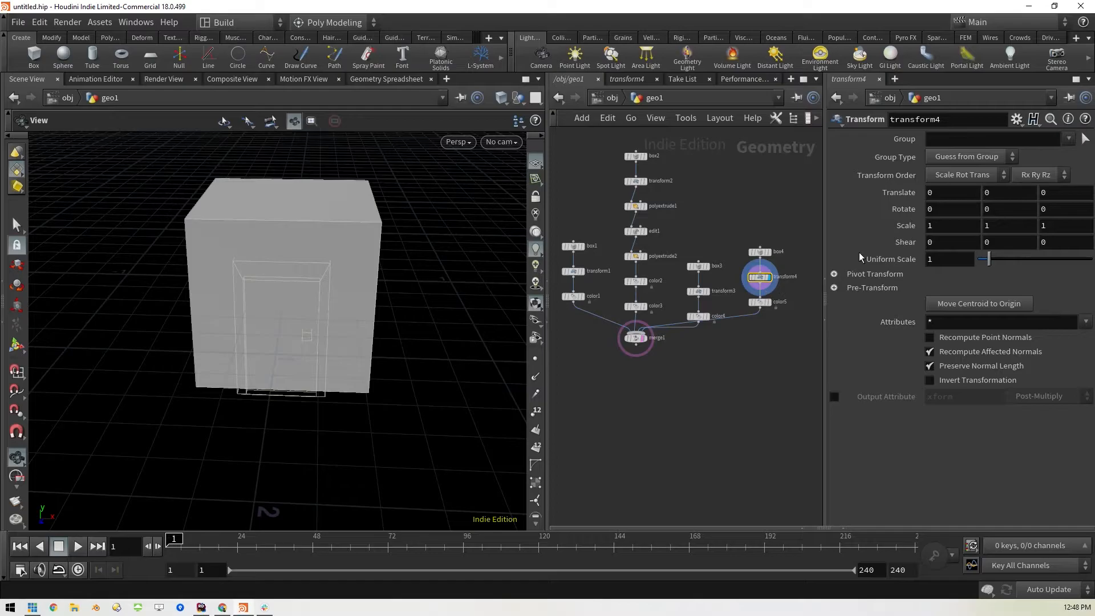
drag(405, 298, 366, 306)
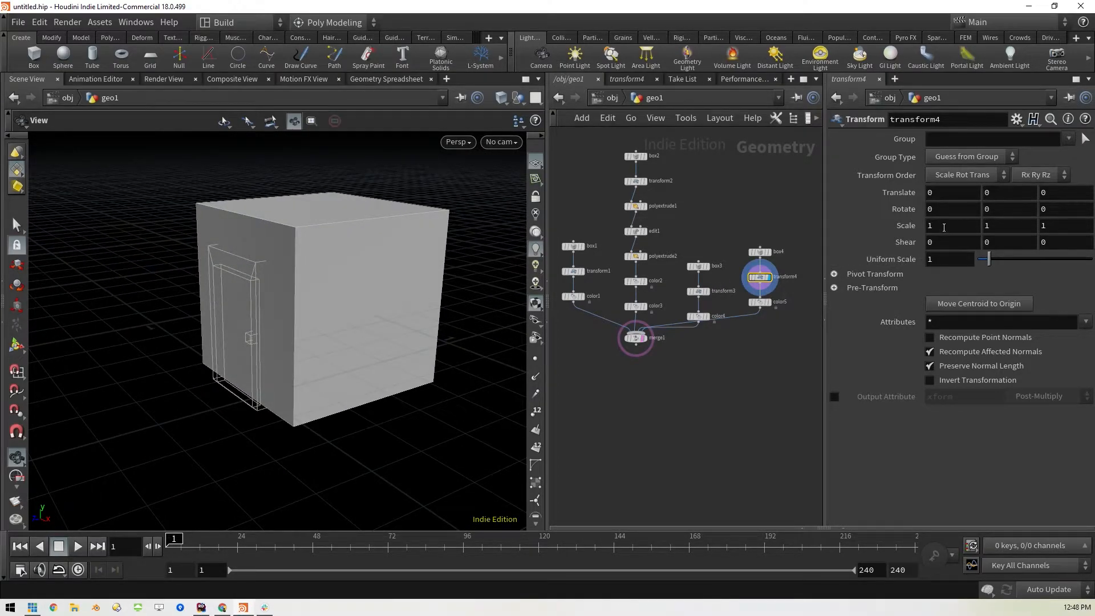
text(.5)
key(Tab)
text(.5)
key(Tab)
text(.5)
key(Return)
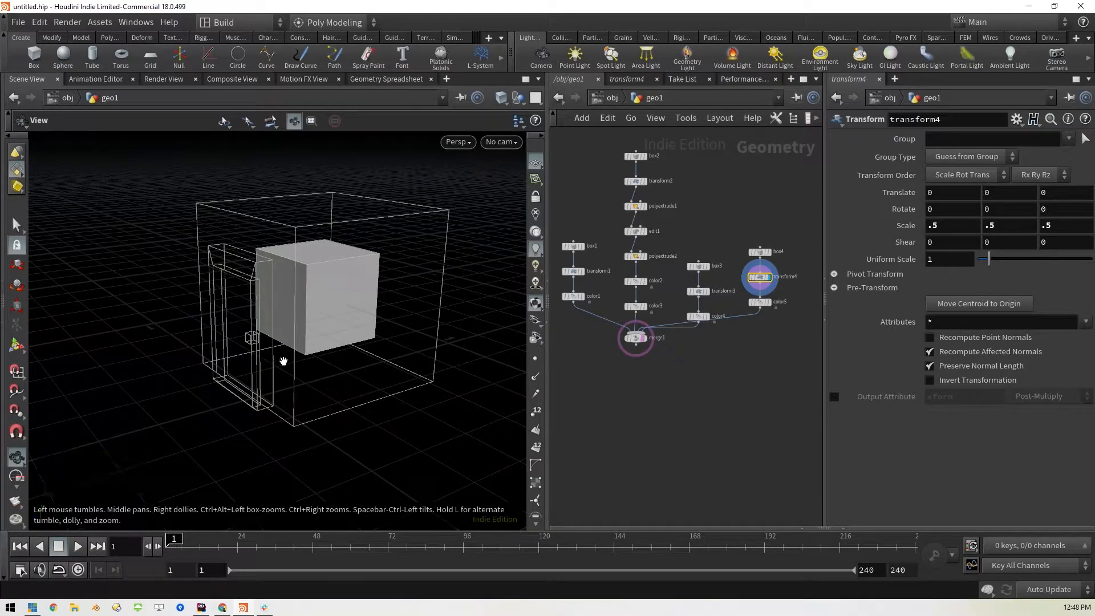
Apply a PolyExtrude with an inset of 0.06 to the side face of the new box
middle_drag(387, 349, 316, 285)
mouse_move(305, 334)
mouse_down()
mouse_move(420, 308)
mouse_move(306, 335)
mouse_up()
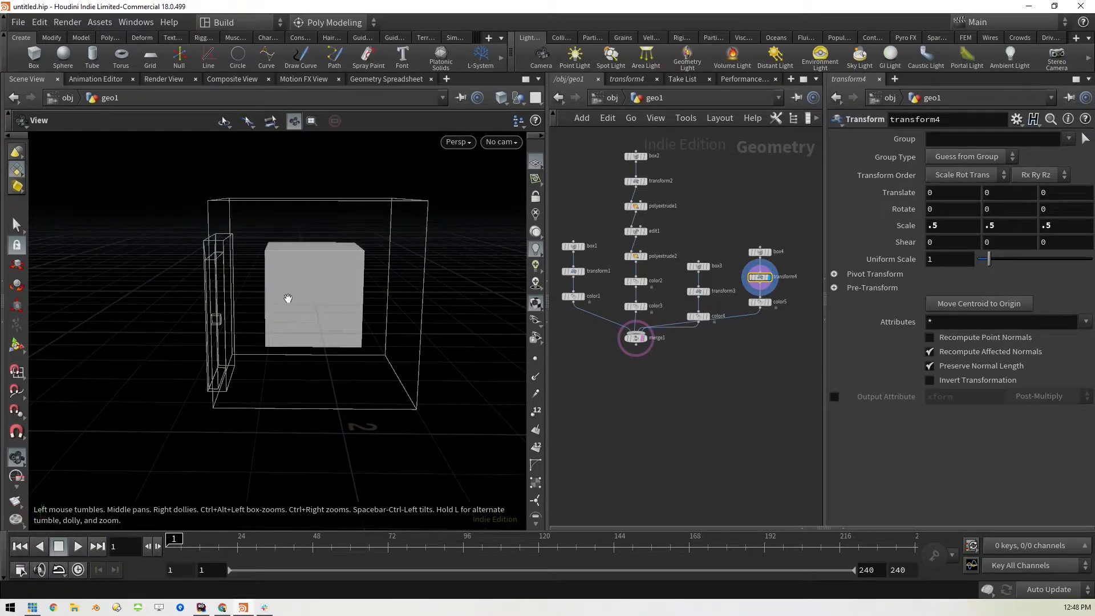
key(s)
click(314, 295)
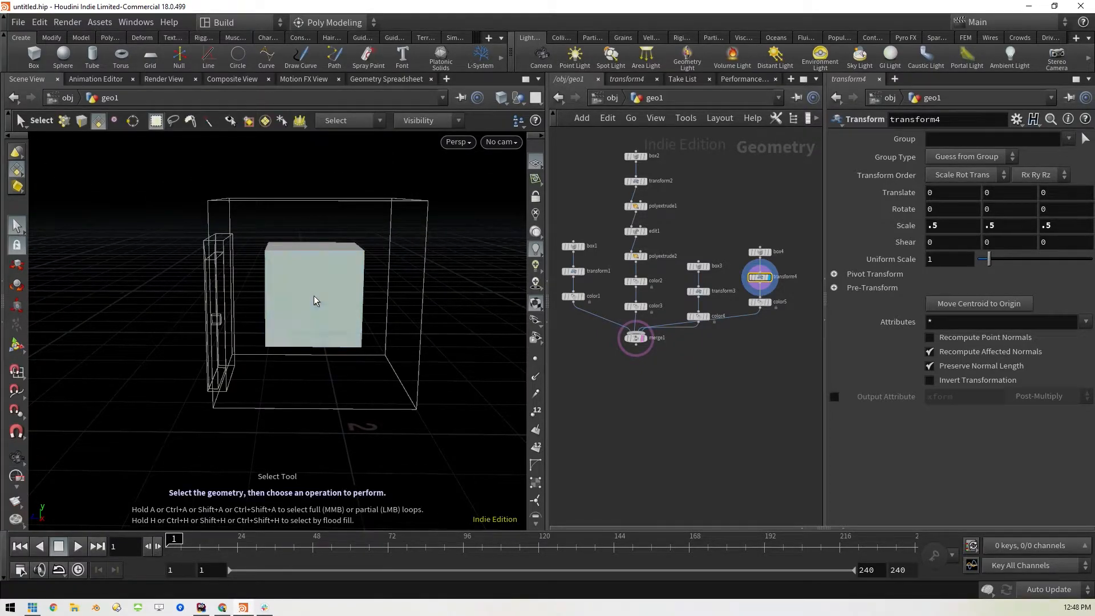
key(c)
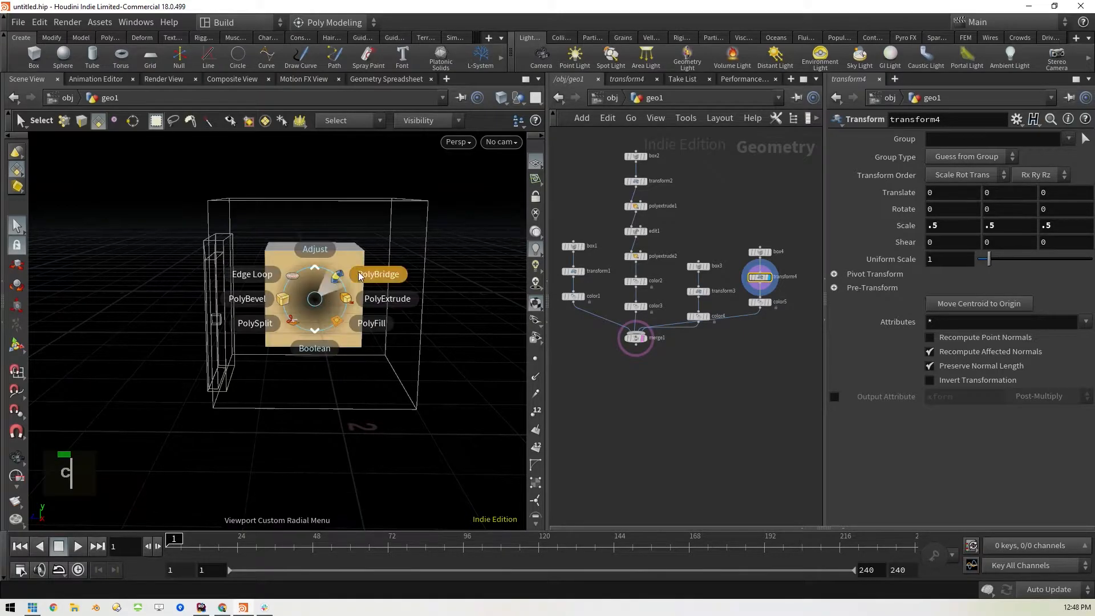
click(383, 302)
drag(1030, 229, 1034, 232)
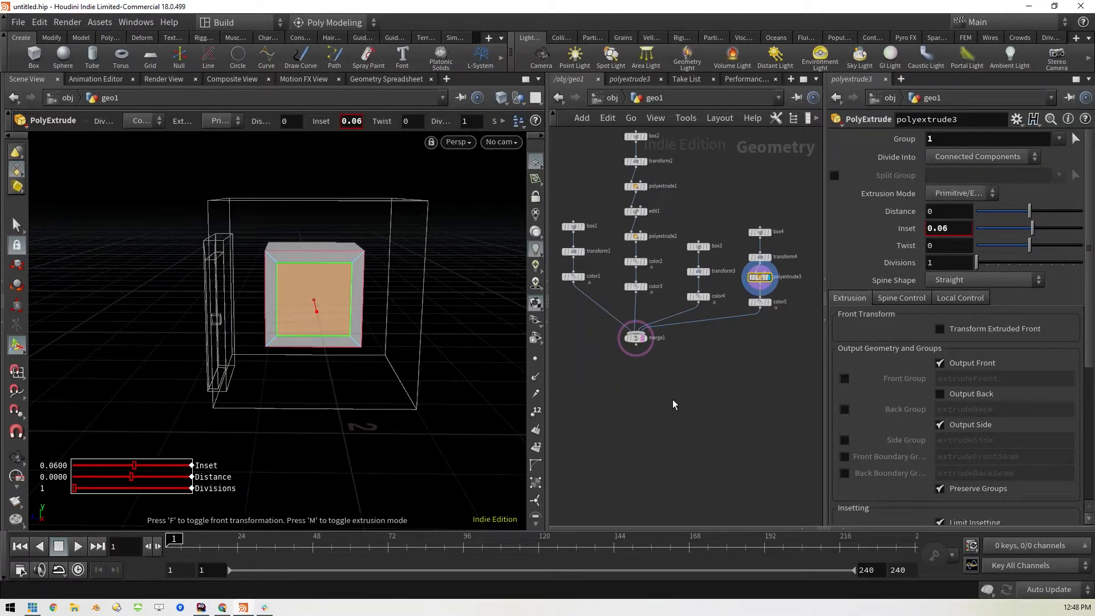
key(Return)
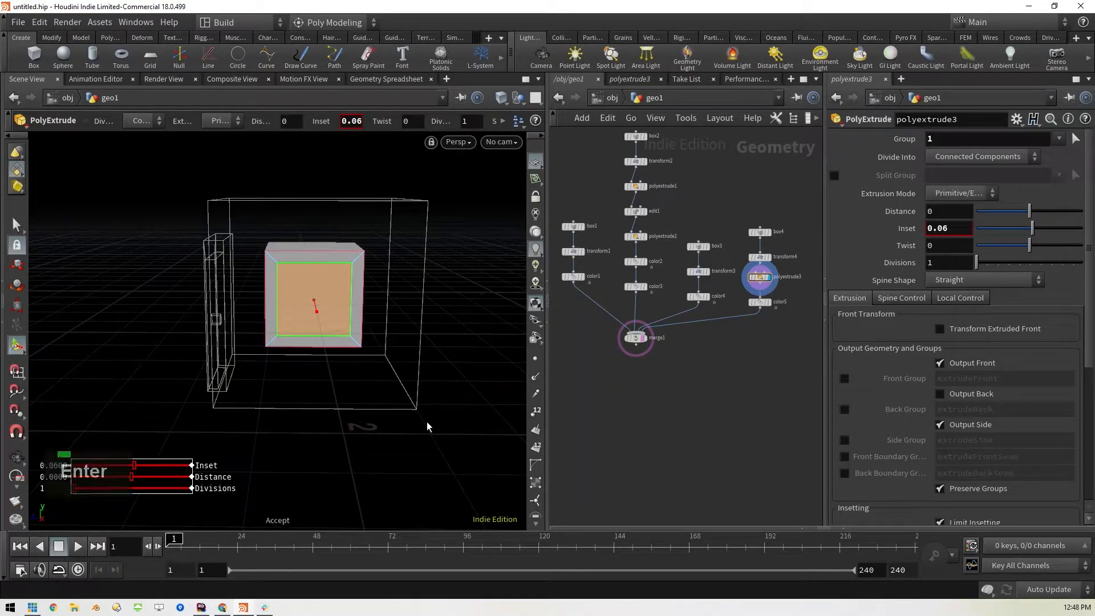
Apply a second PolyExtrude to the inset face with a distance of -0.14
click(16, 228)
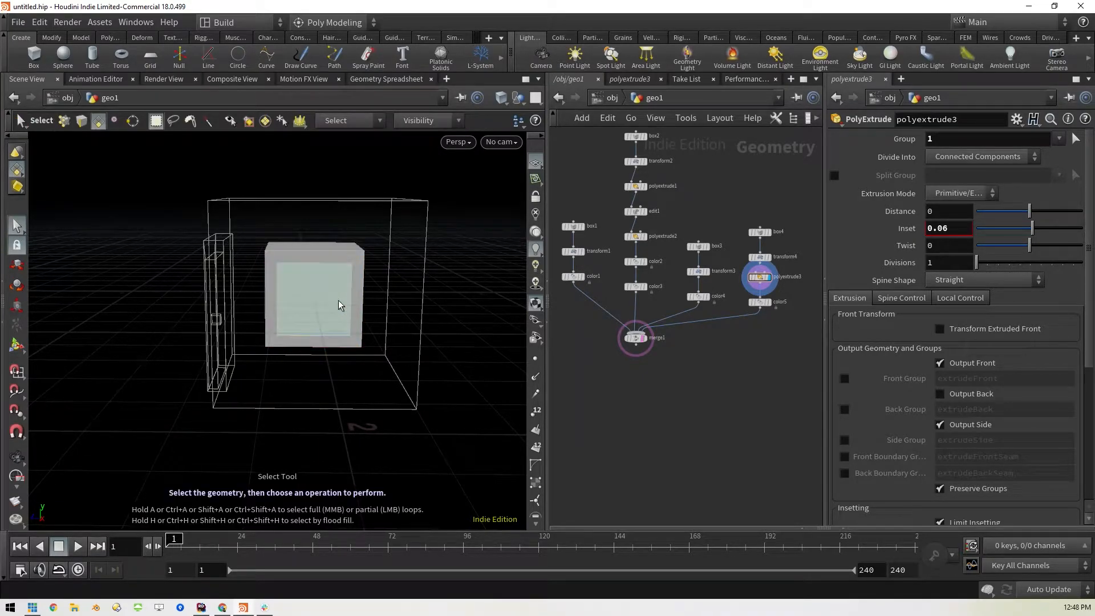
key(c)
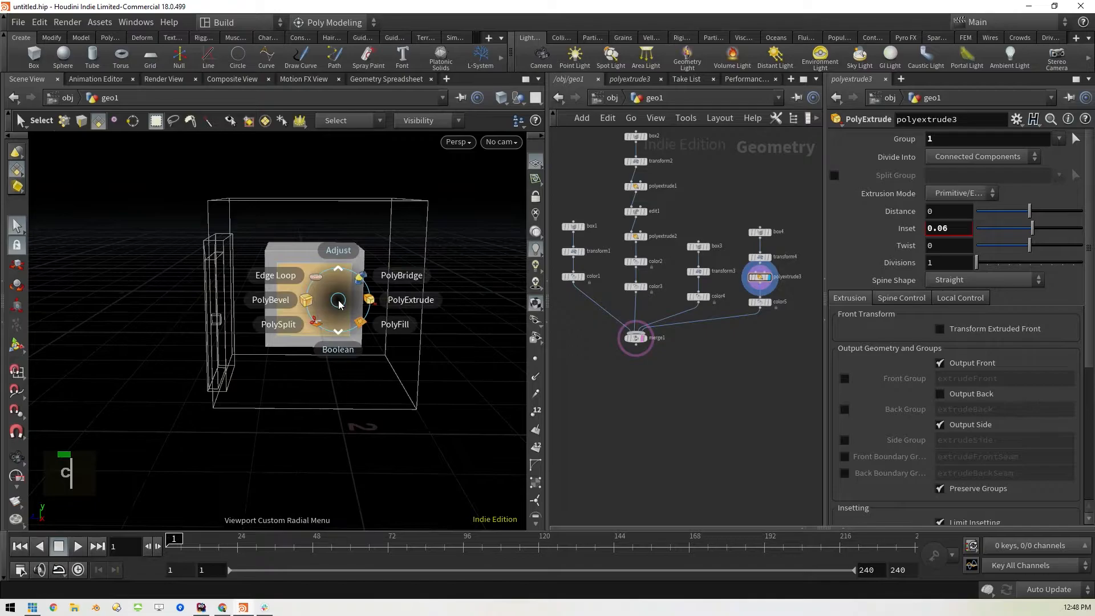
click(393, 301)
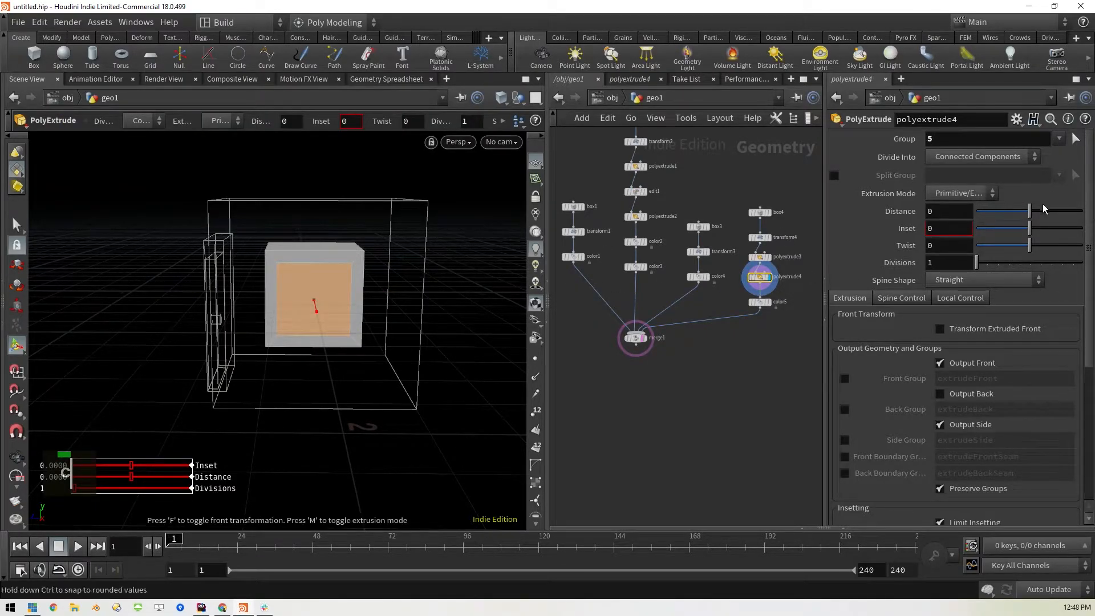
drag(1033, 211, 1022, 215)
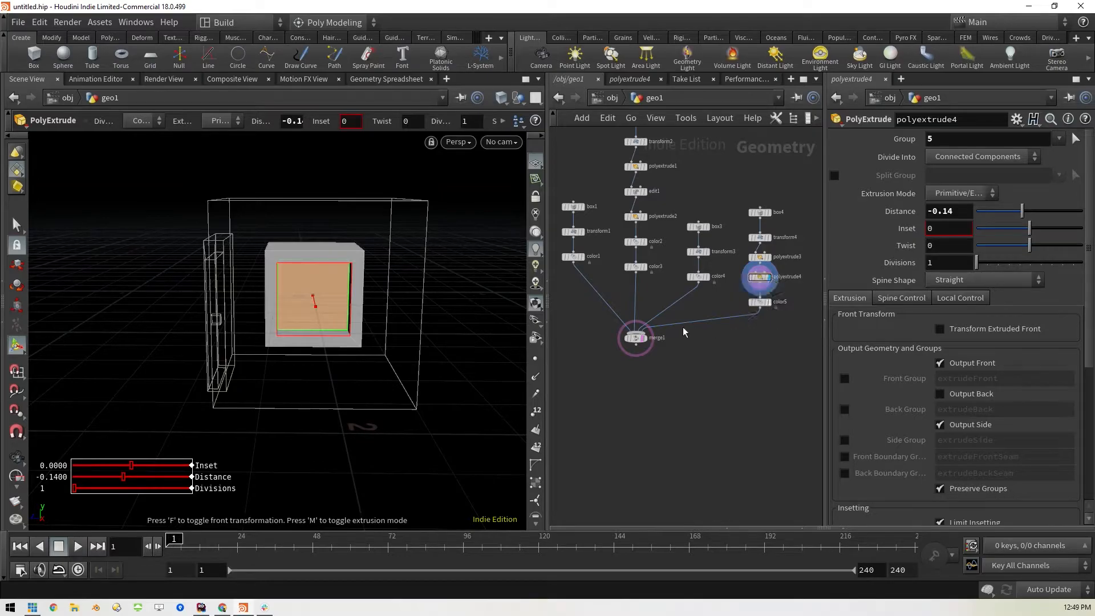
Reorder the new box's chain so that color5 sits between polyextrude3 and polyextrude4
mouse_move(762, 303)
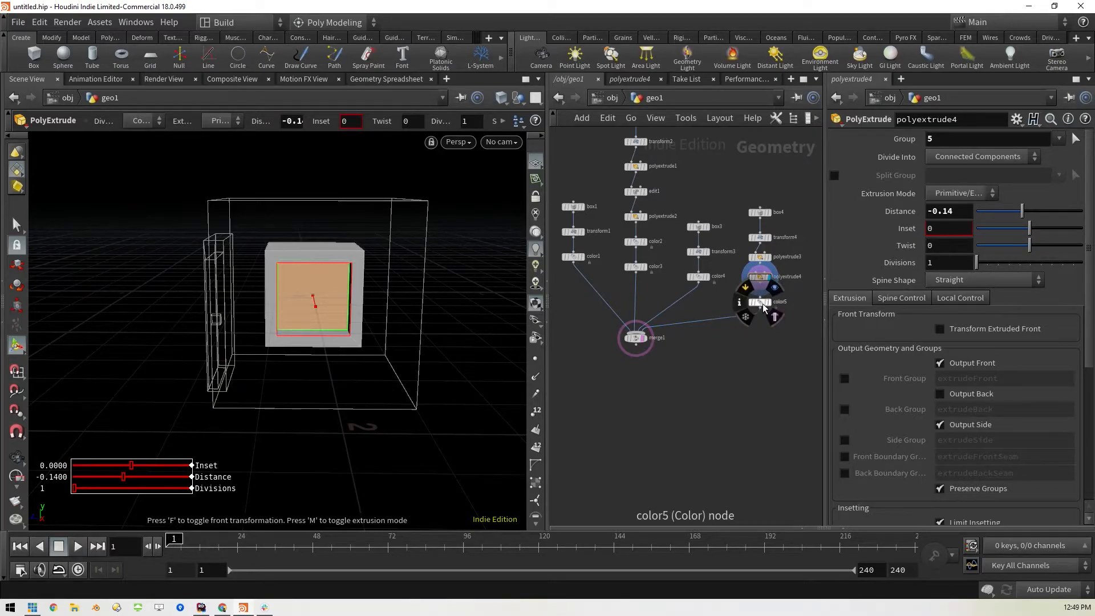
mouse_move(759, 283)
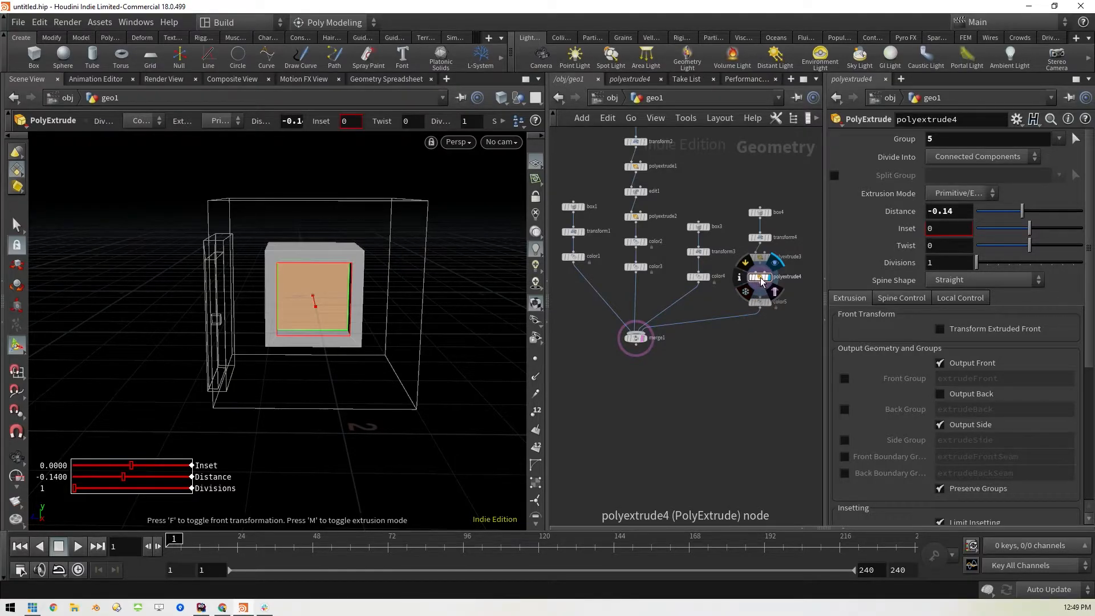
mouse_move(760, 278)
mouse_down()
mouse_move(742, 285)
mouse_move(732, 325)
mouse_move(761, 277)
mouse_up()
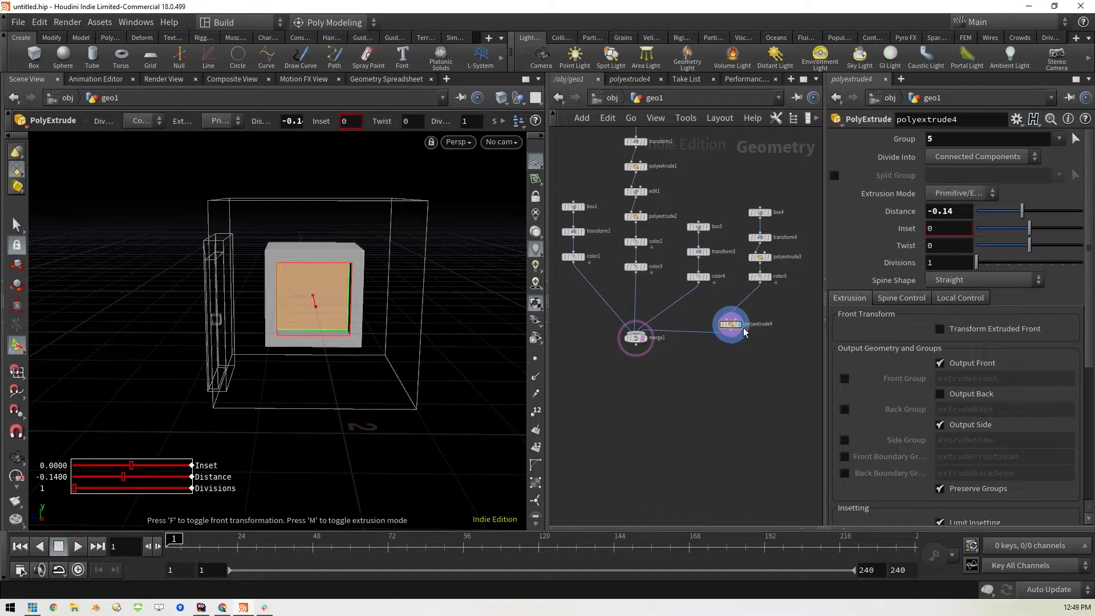
drag(744, 331, 764, 304)
mouse_move(760, 283)
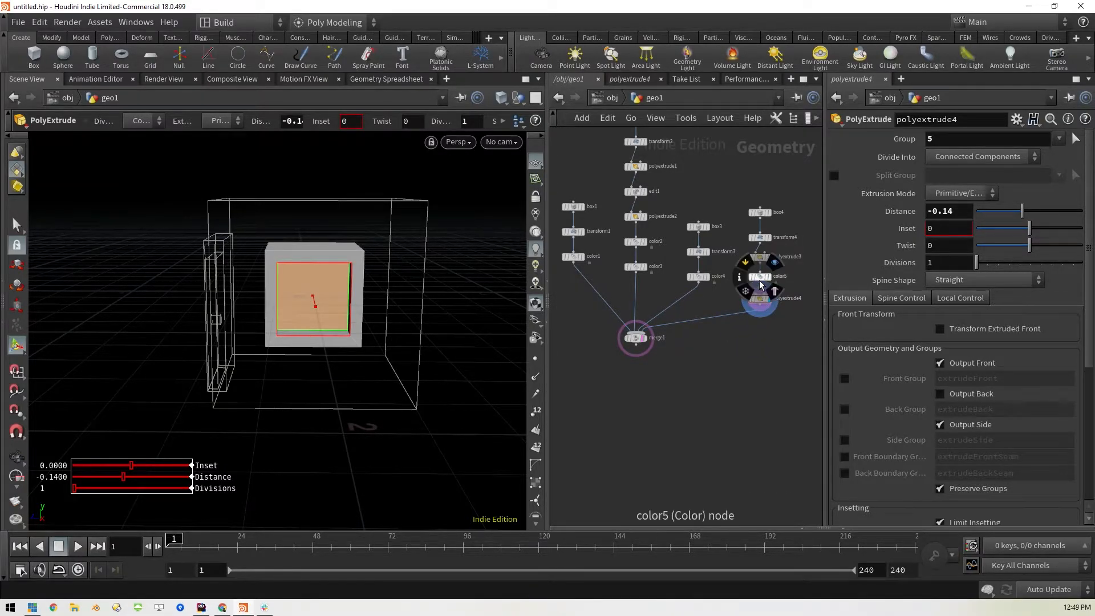
click(760, 279)
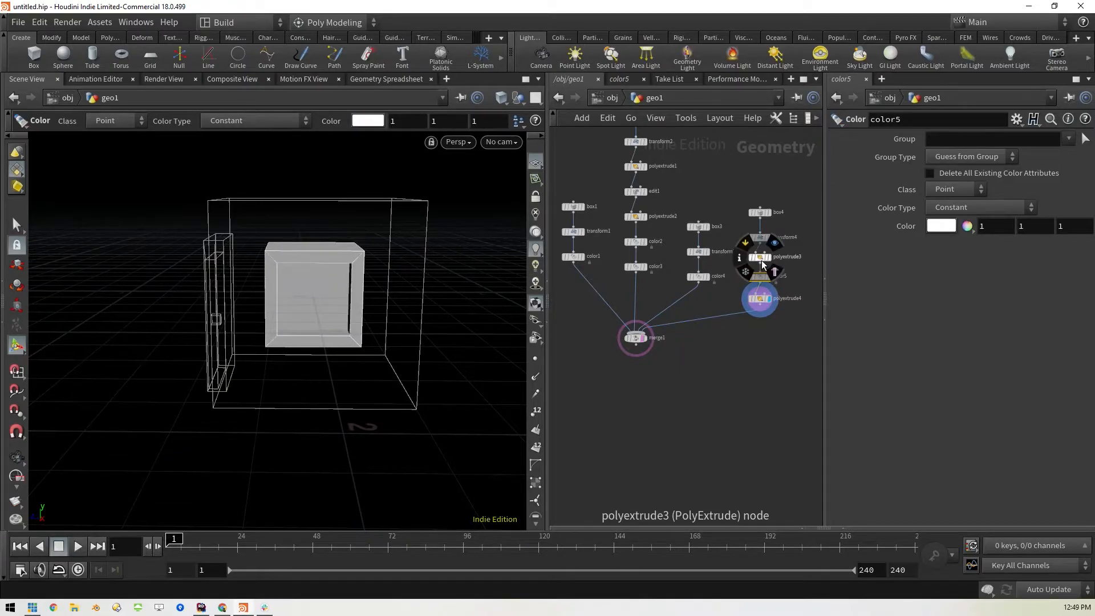
click(760, 257)
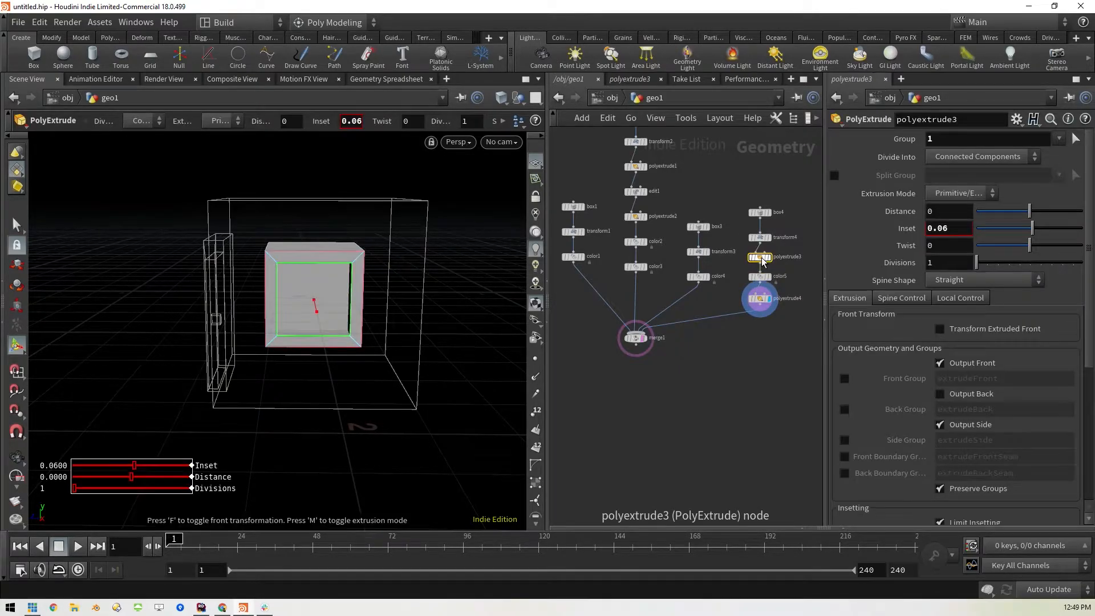
Append a Color node after polyextrude4 and set its color to cyan (0, 1, 1)
click(764, 300)
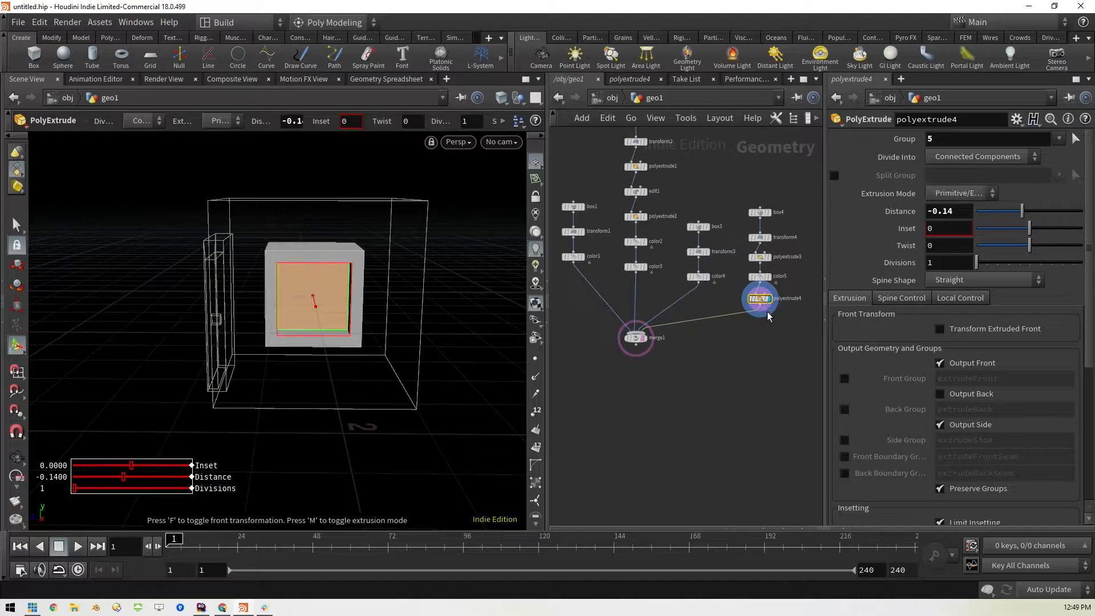
key(Tab)
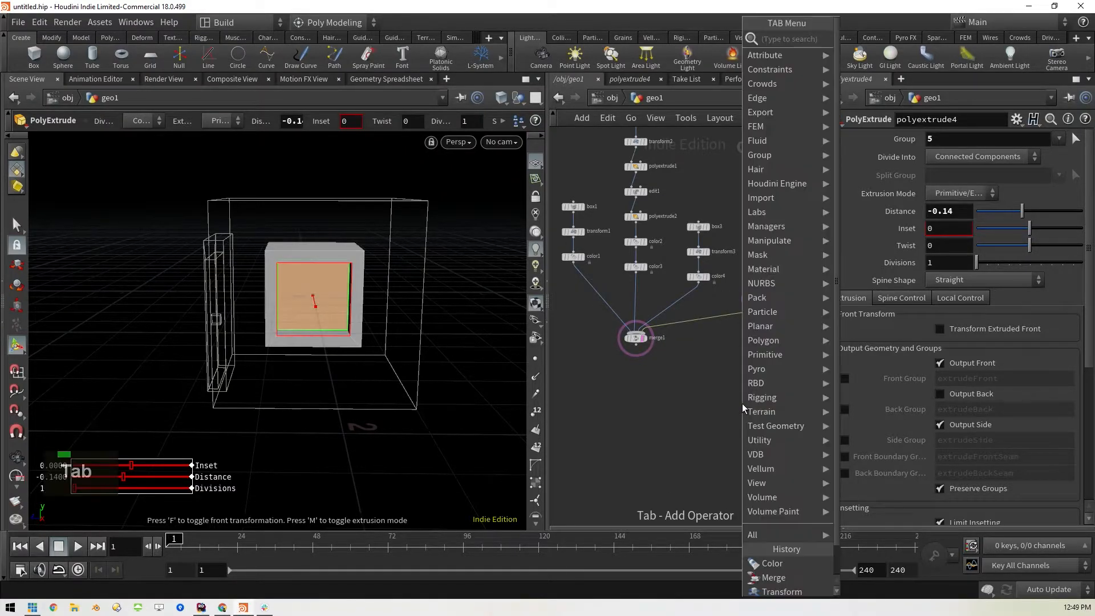
text(colo)
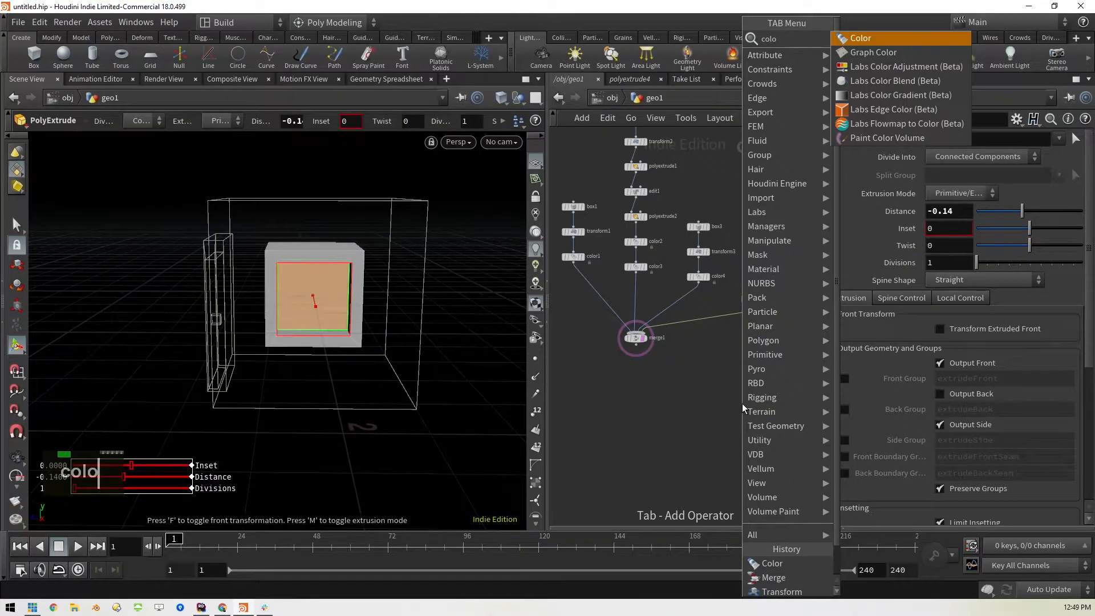
key(shift+Return)
drag(764, 321, 743, 323)
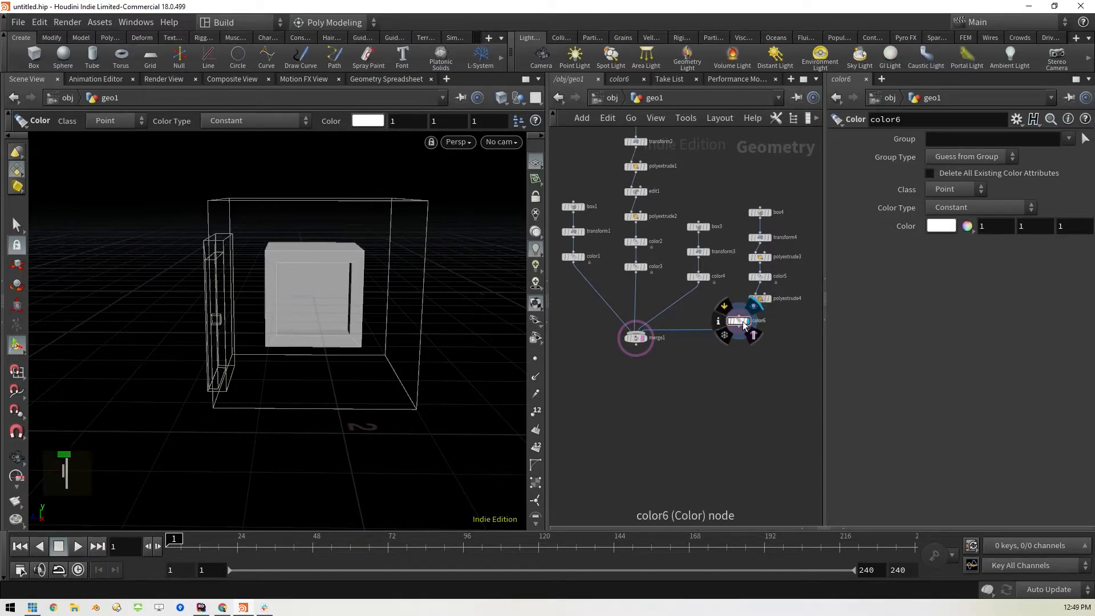
click(940, 226)
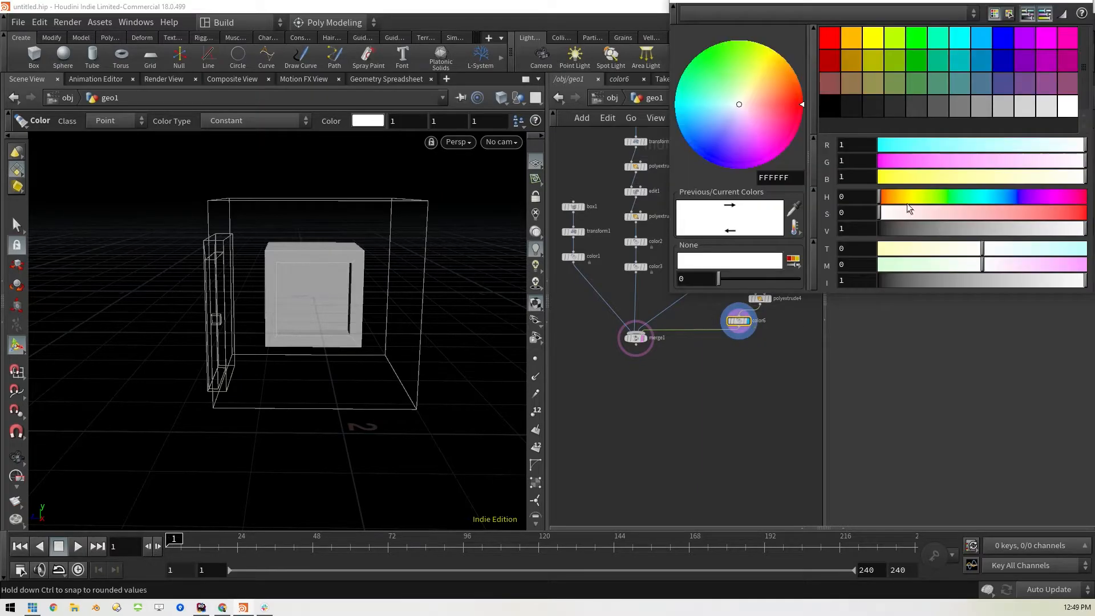
click(963, 44)
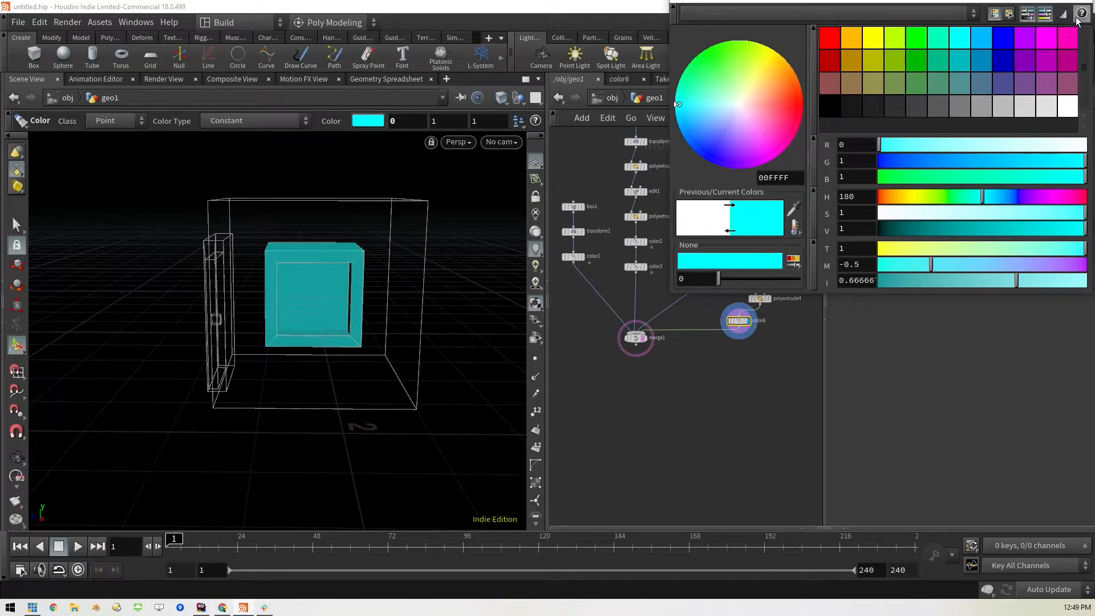
drag(1018, 2, 1004, 57)
click(1069, 52)
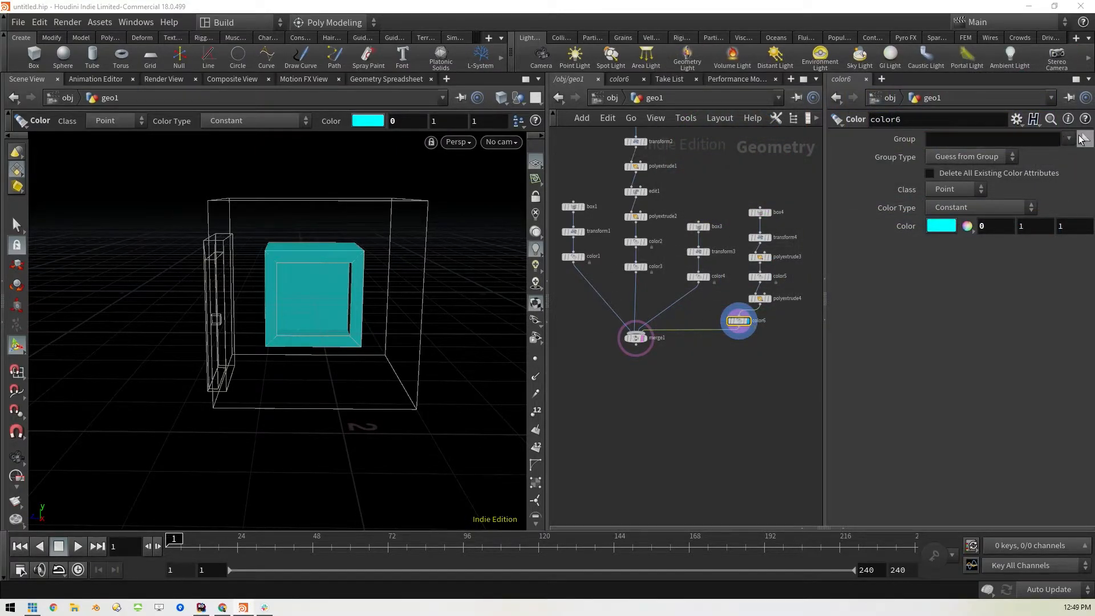
Restrict color6 to the recessed inner face of the new box, using the Primitives group type
click(998, 156)
click(947, 228)
click(1085, 139)
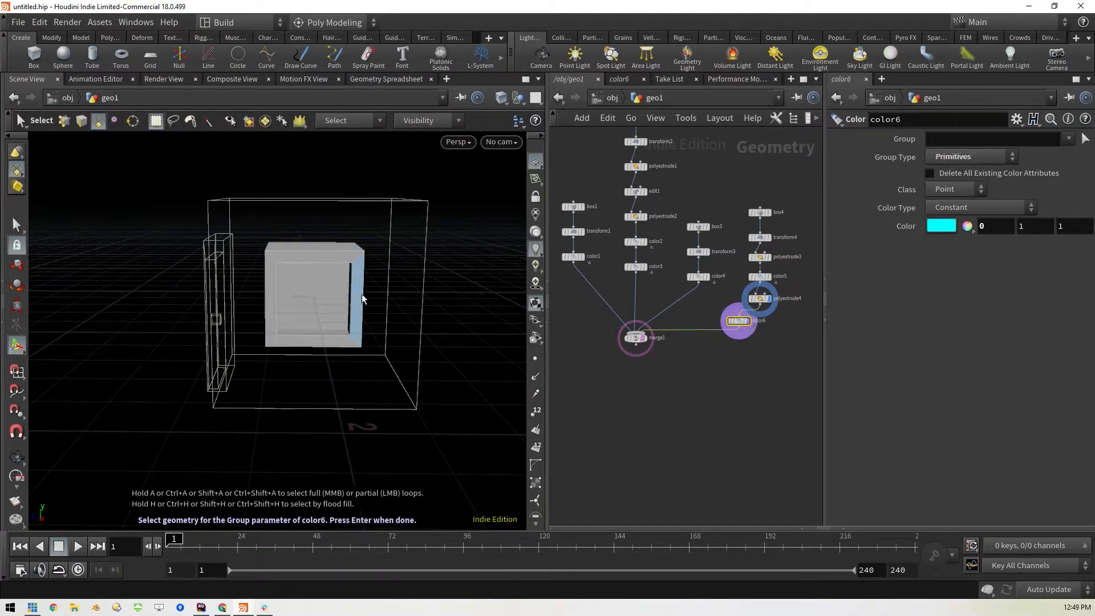
click(322, 299)
key(Return)
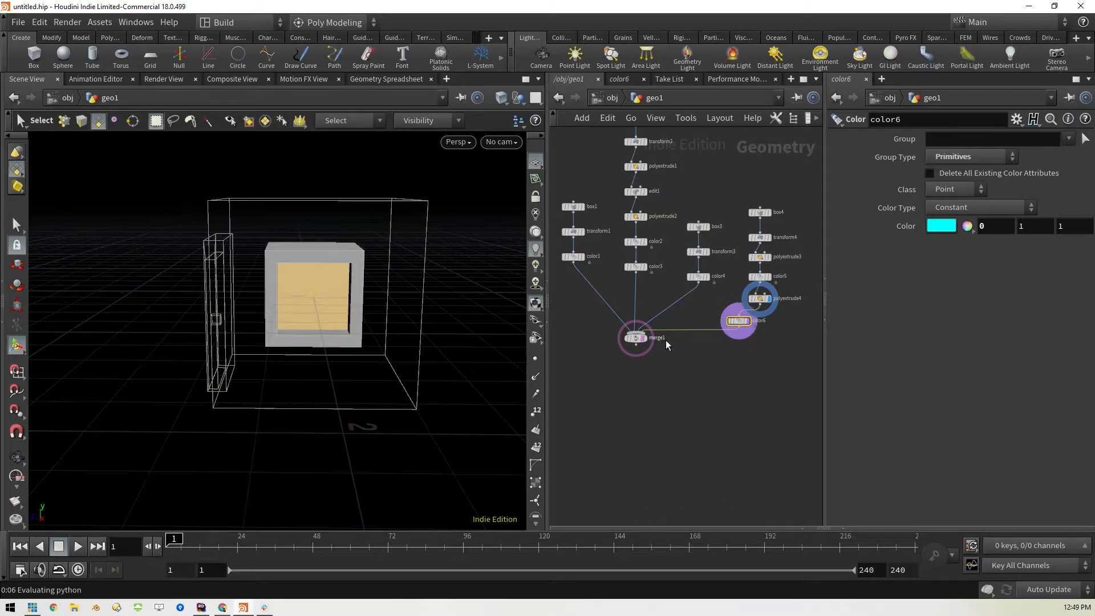
mouse_move(648, 346)
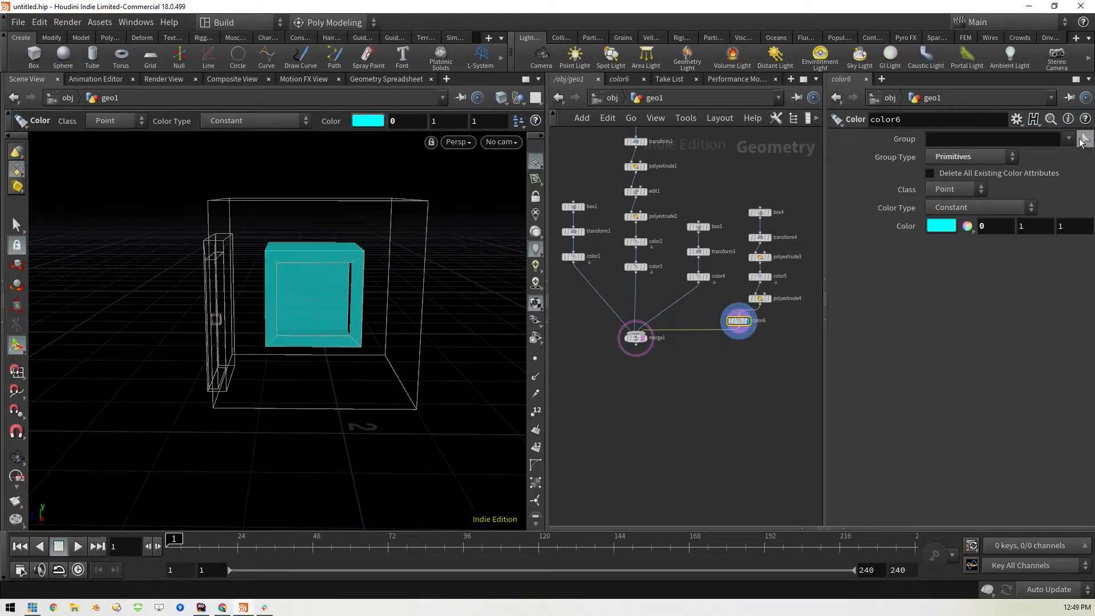
click(1085, 139)
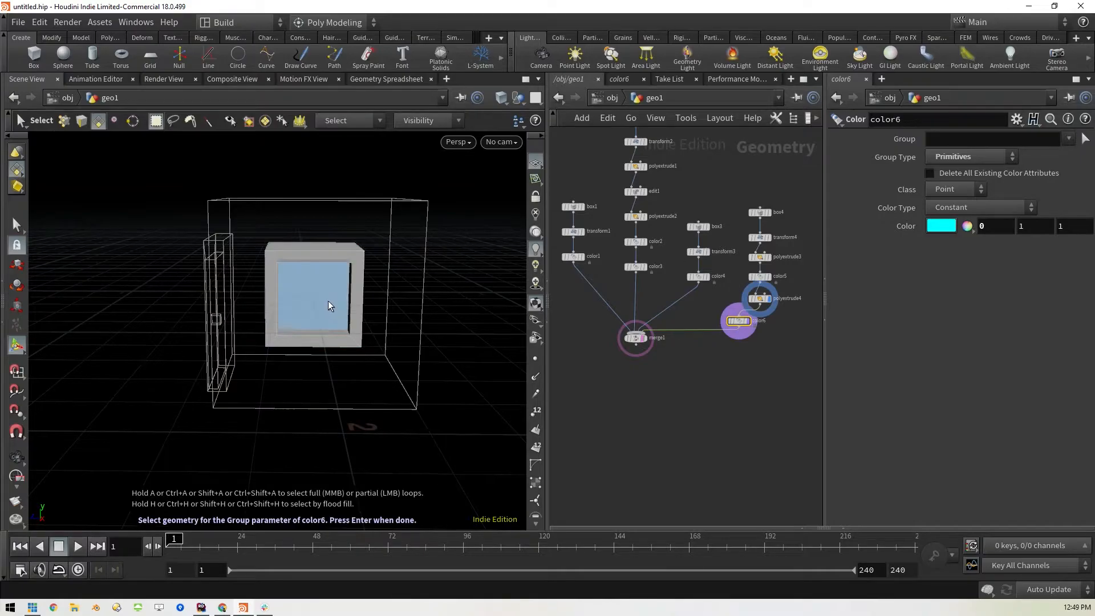
click(309, 298)
key(Return)
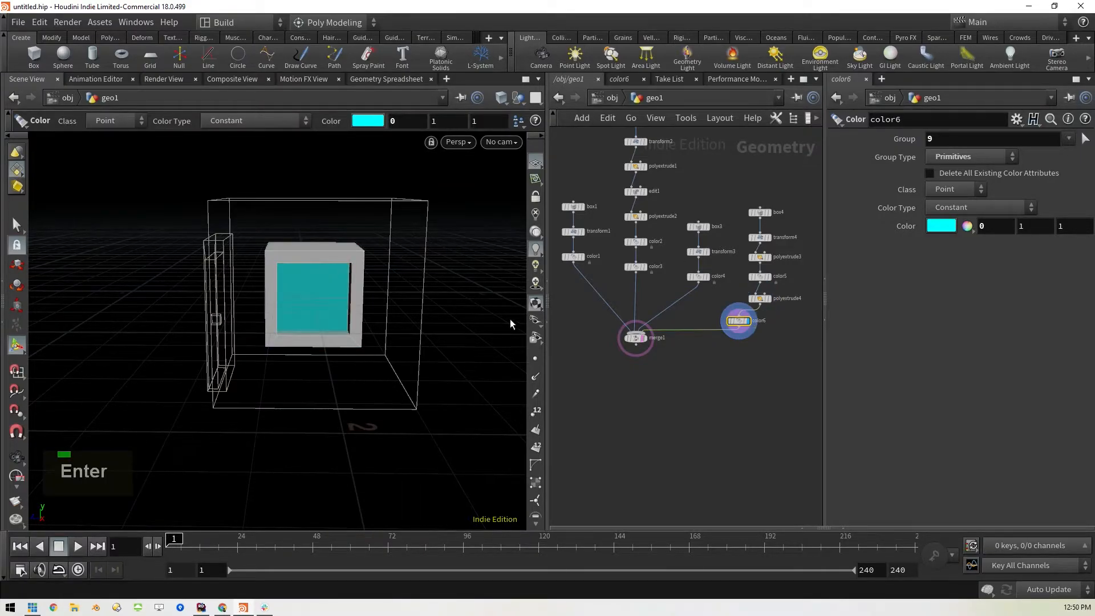
Display the merged house, lay out all the network nodes, and return the display to color6
click(646, 339)
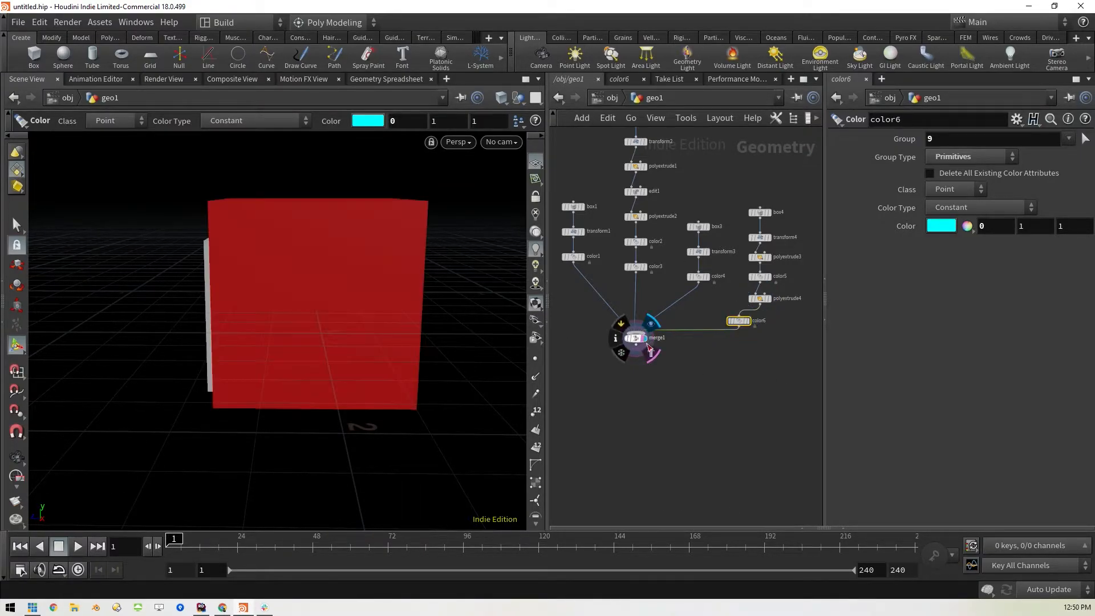
mouse_move(741, 321)
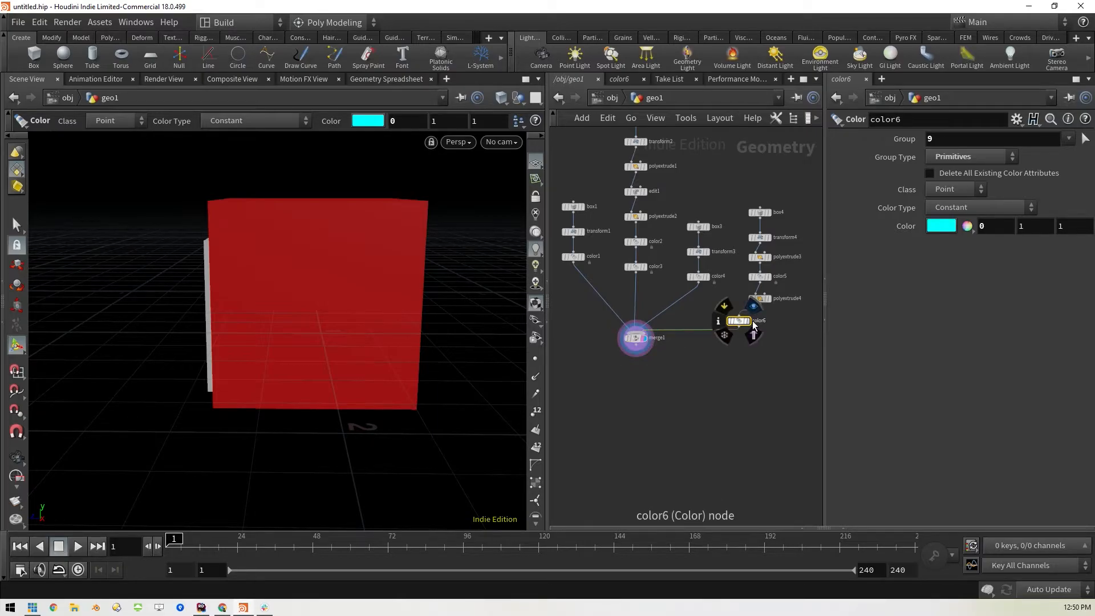
key(l)
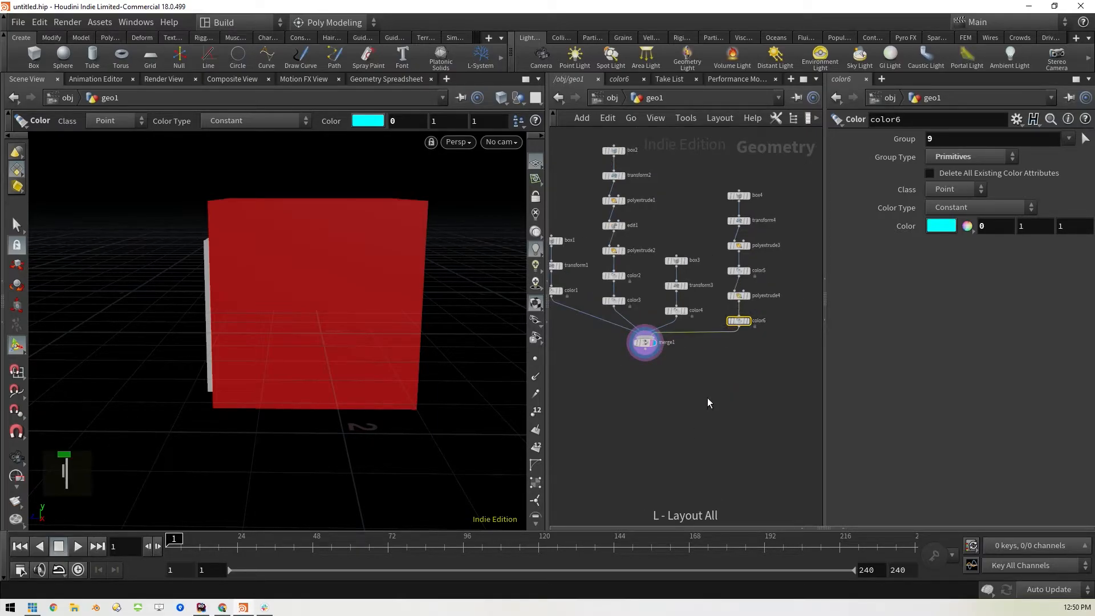
middle_drag(612, 392, 650, 403)
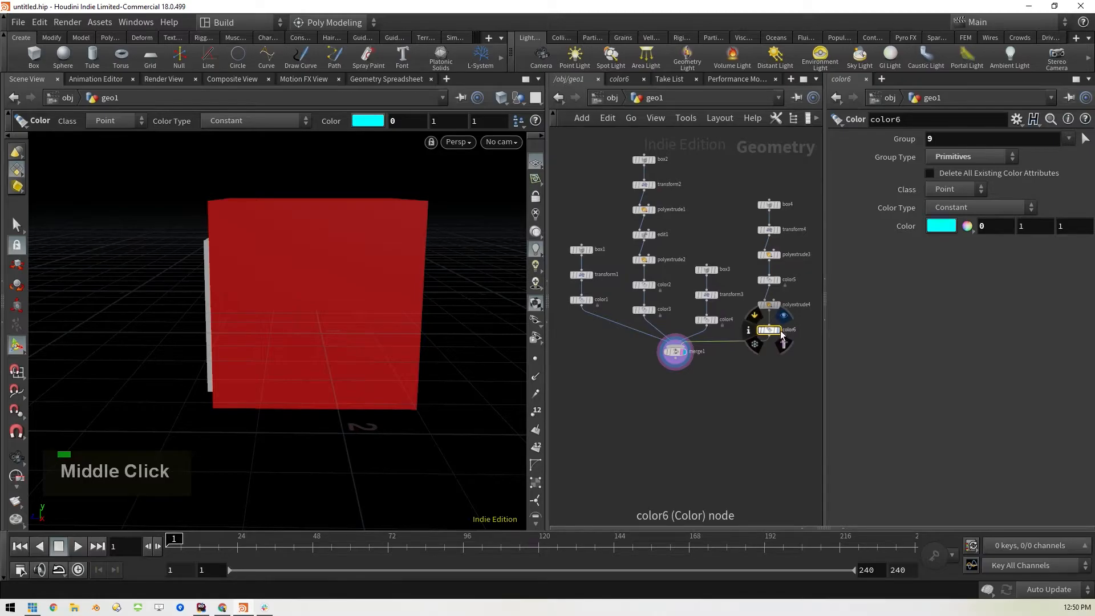
click(778, 330)
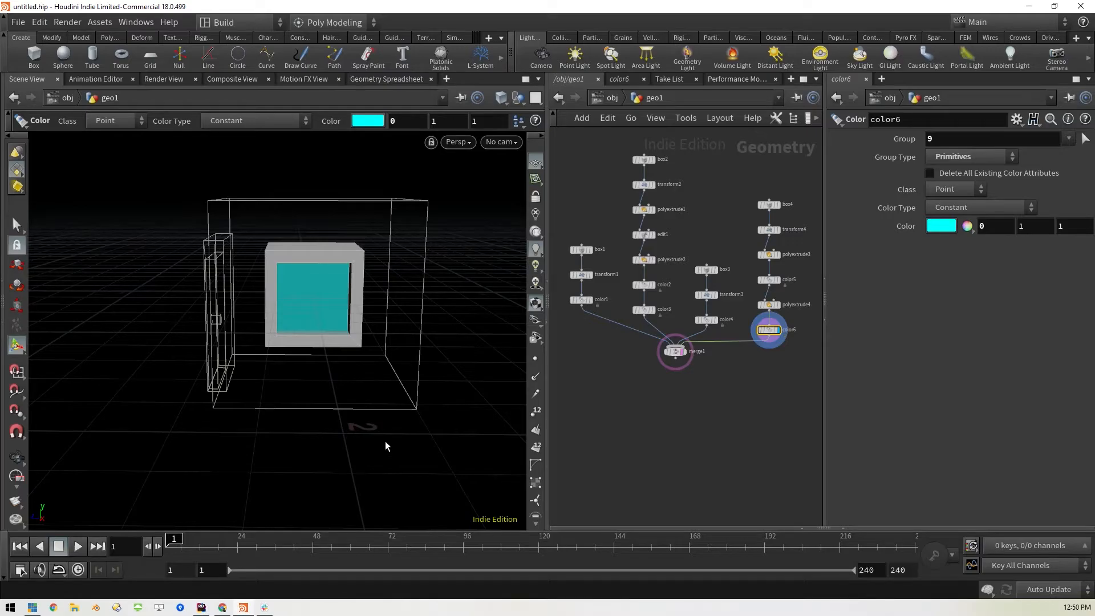
key(Tab)
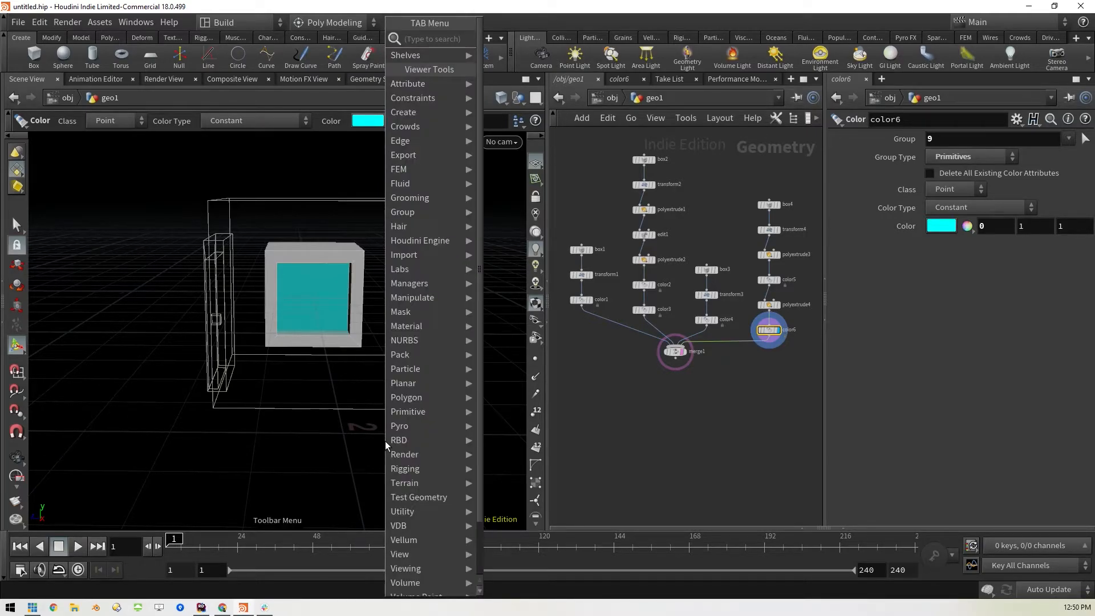
text(coo)
key(BackSpace)
text(p)
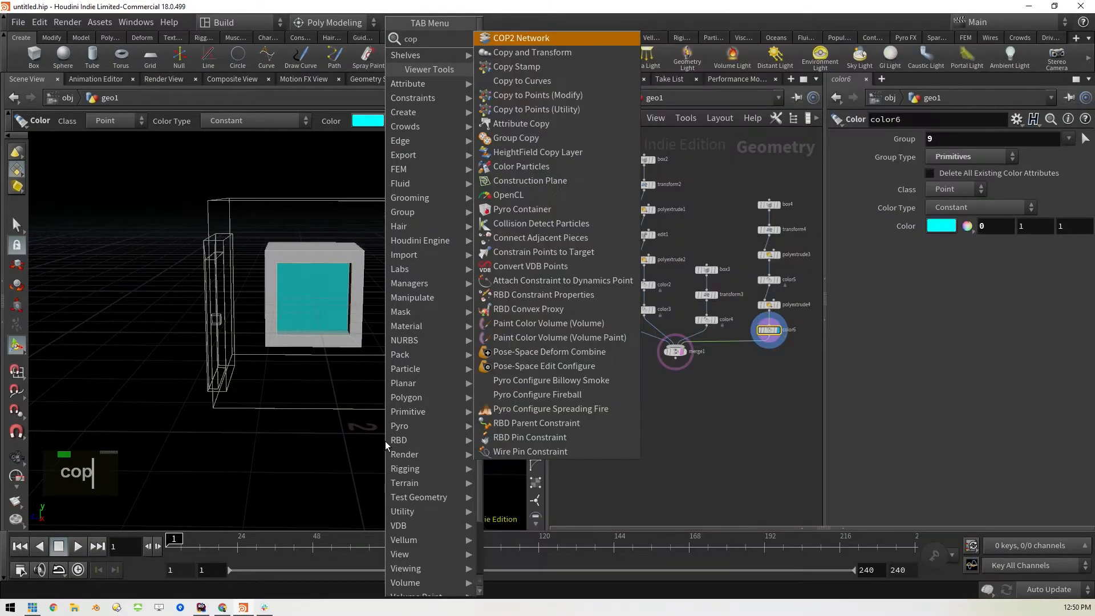
key(Down)
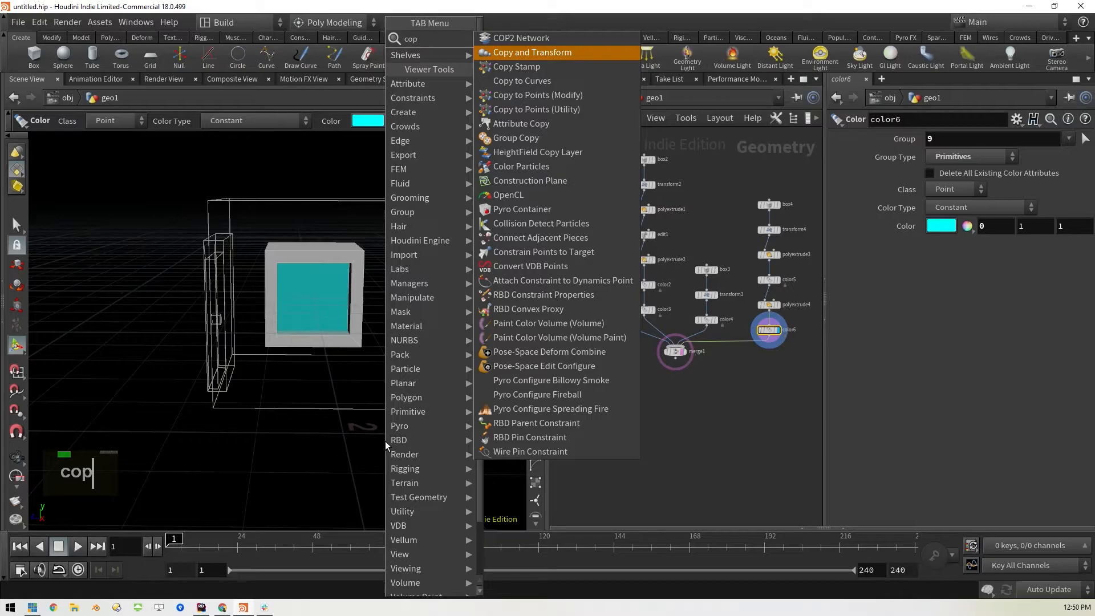
key(shift+Return)
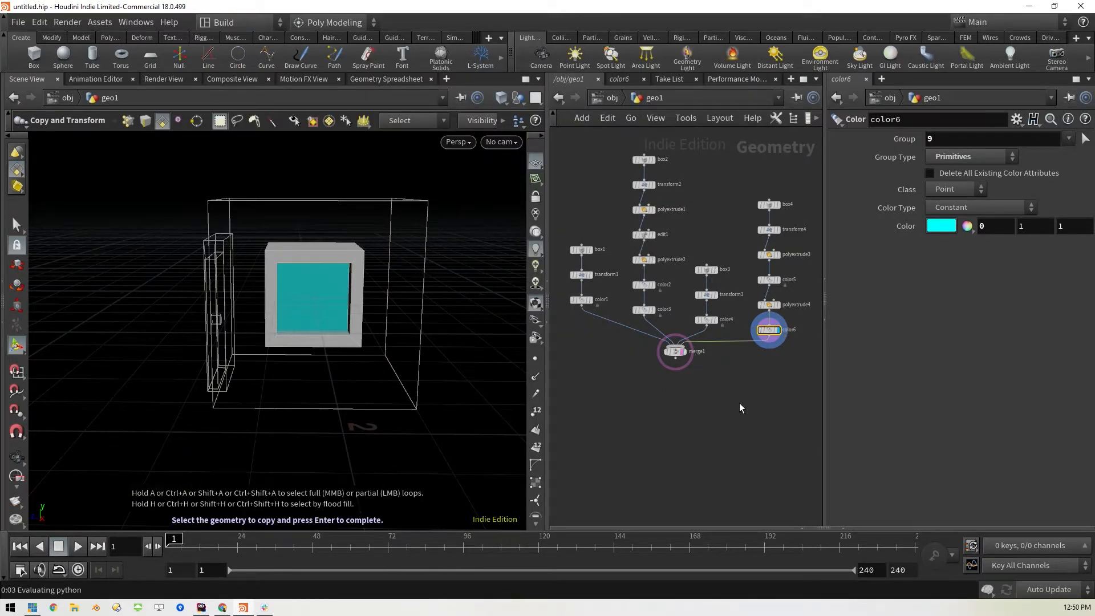
scroll(739, 403, down, 4)
scroll(741, 412, up, 4)
middle_drag(741, 412, 734, 412)
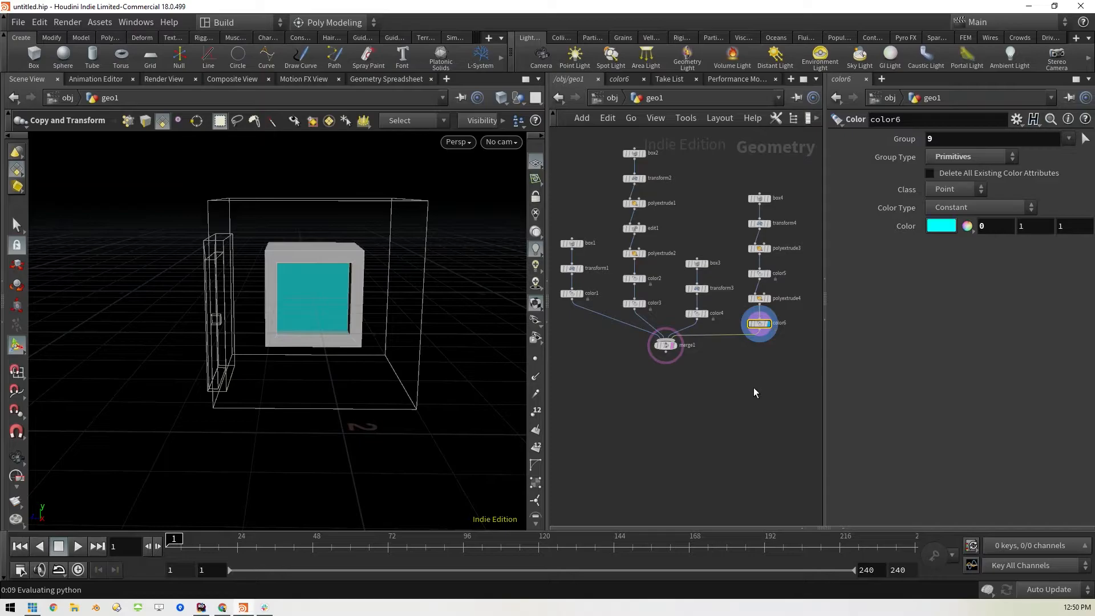
Insert a Copy and Transform node between color6 and merge1
key(Tab)
text(copy)
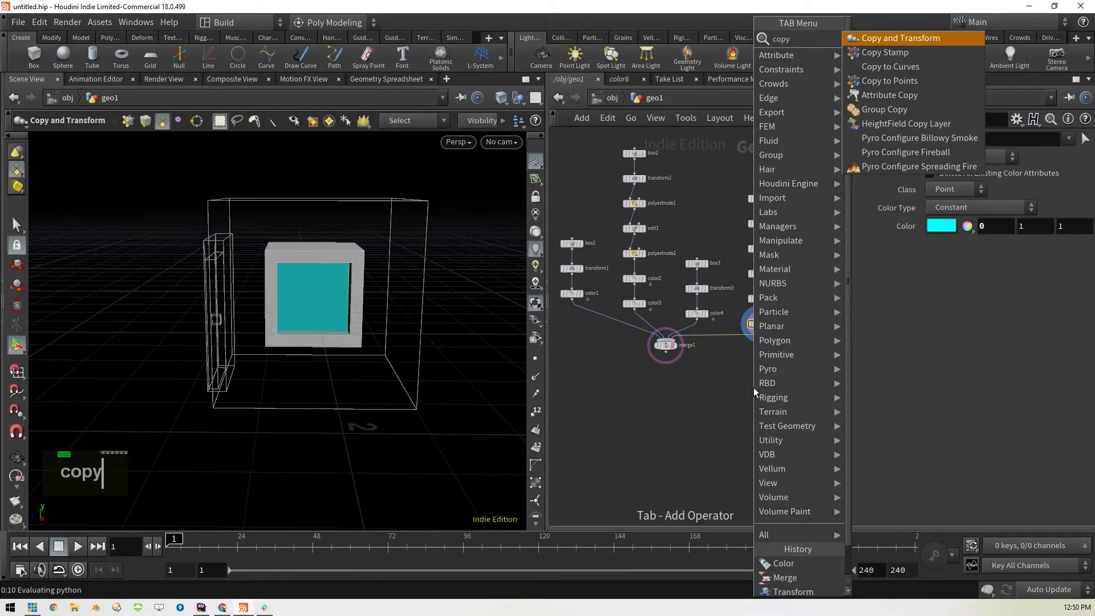
key(shift+Return)
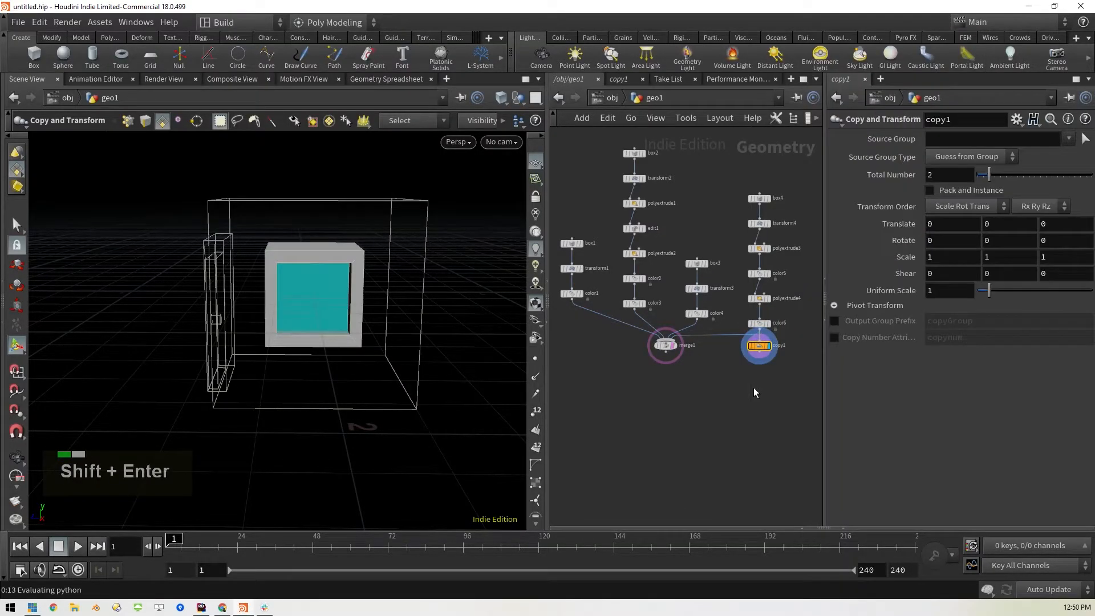
mouse_move(760, 349)
mouse_move(760, 348)
mouse_down()
mouse_move(733, 349)
mouse_move(762, 349)
mouse_up()
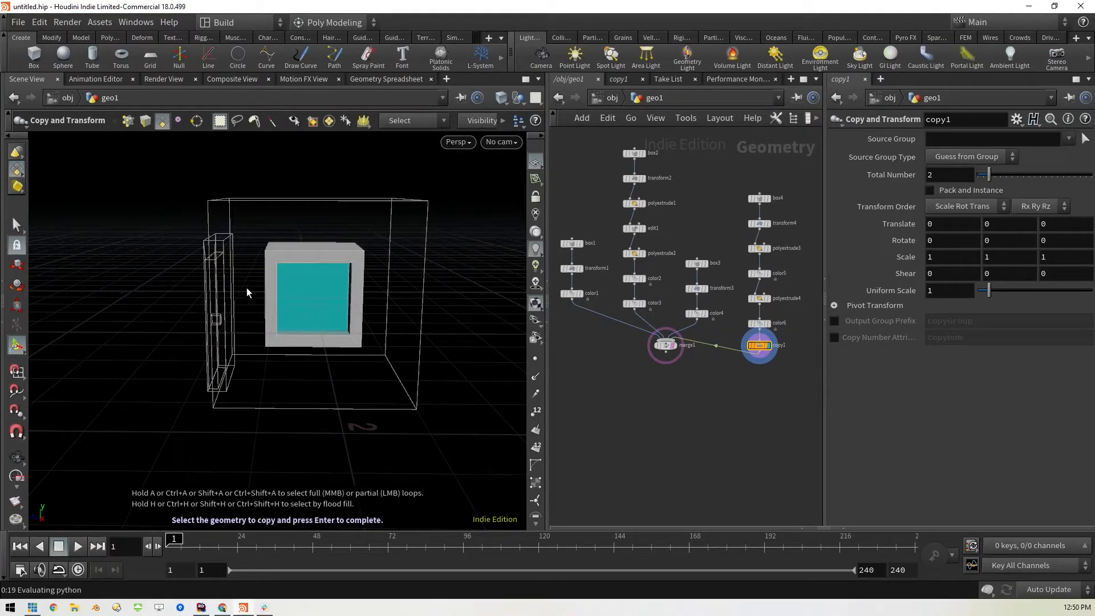
mouse_move(776, 351)
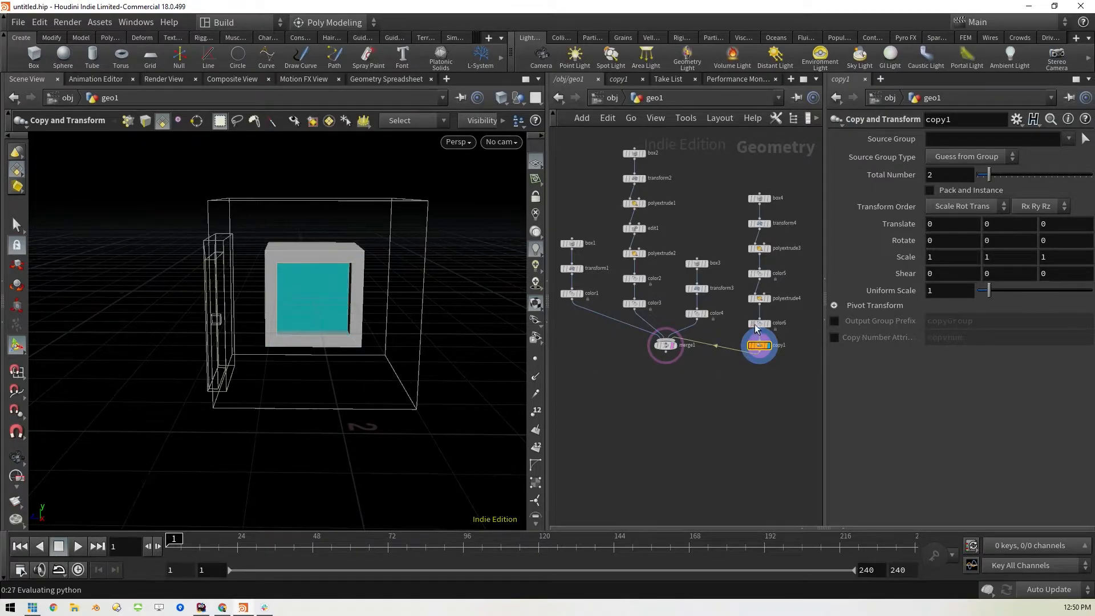
Flatten the window box by setting the transform4 X scale to 0.1
click(759, 223)
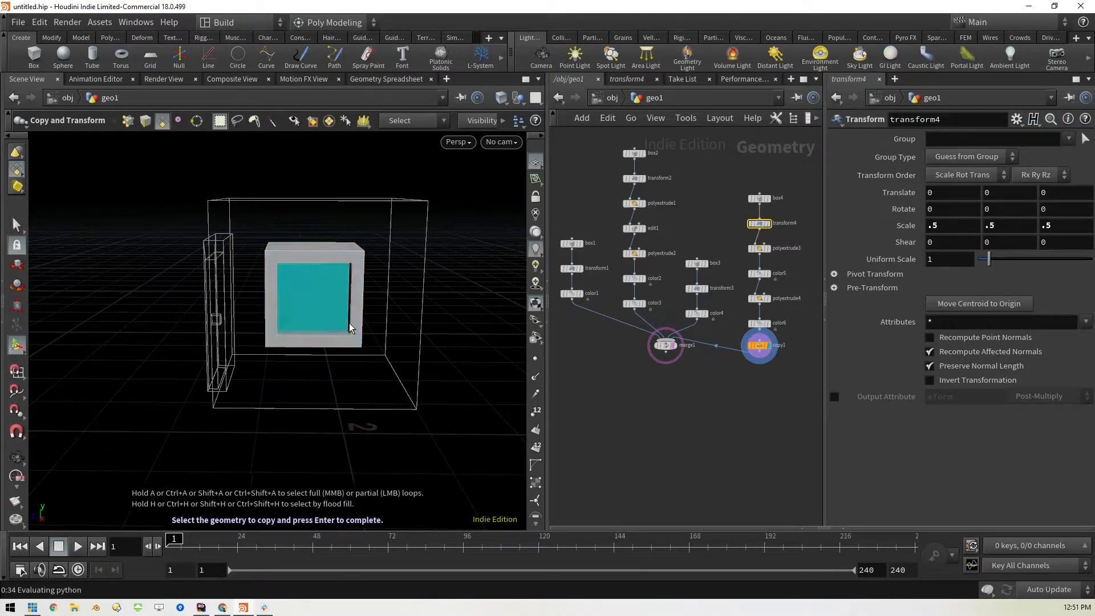
key(space)
drag(272, 391, 398, 408)
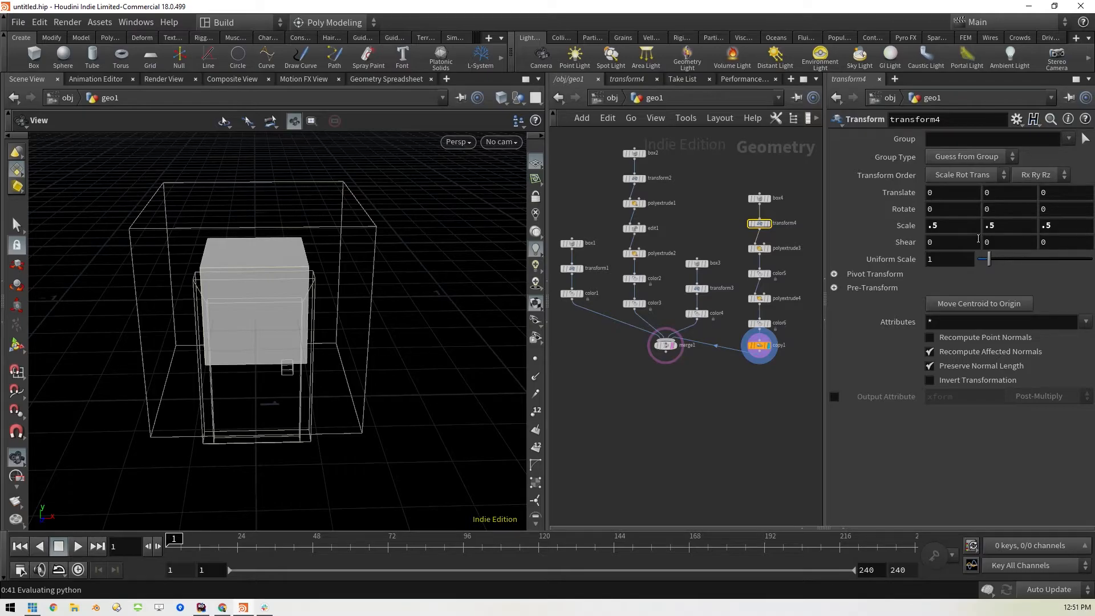
click(955, 226)
middle_drag(943, 226, 906, 232)
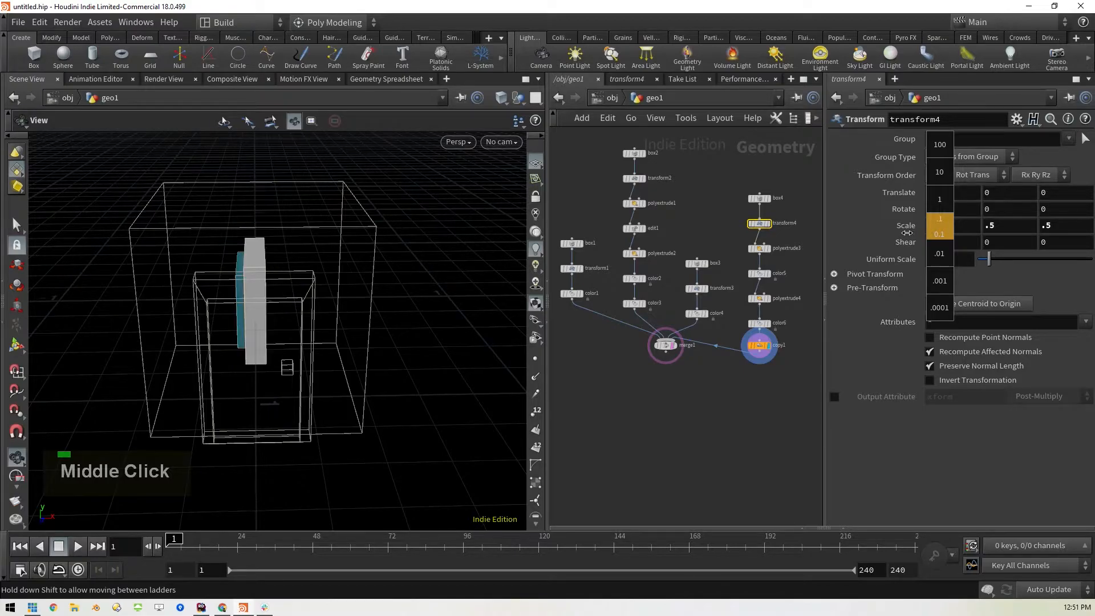
drag(459, 274, 410, 288)
Set the polyextrude3 inset to 0.07 and the polyextrude4 distance to -0.06
click(762, 249)
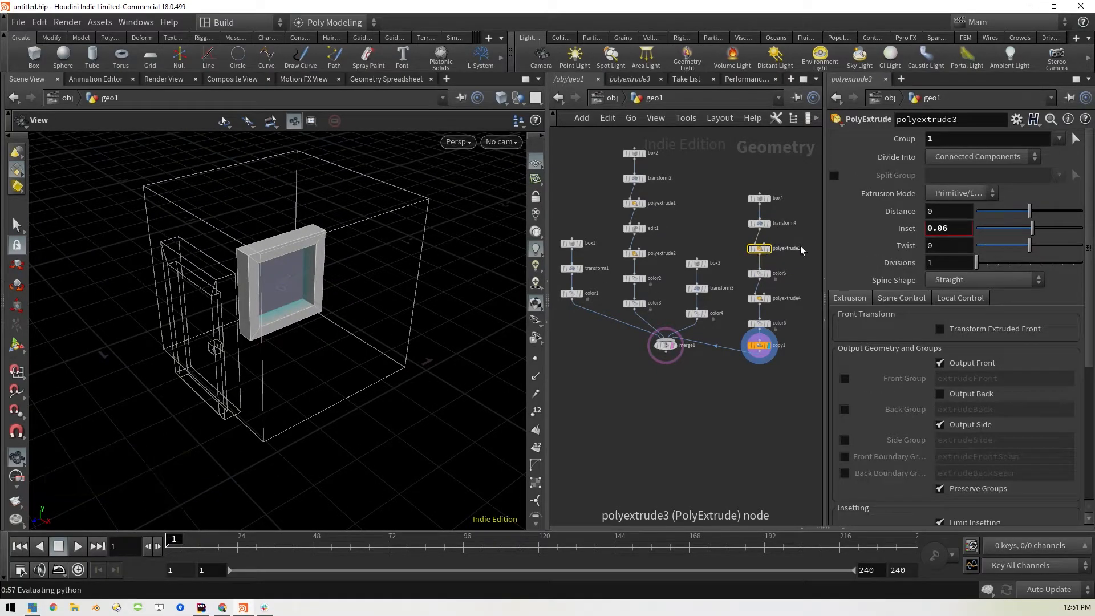
drag(1036, 233, 1034, 233)
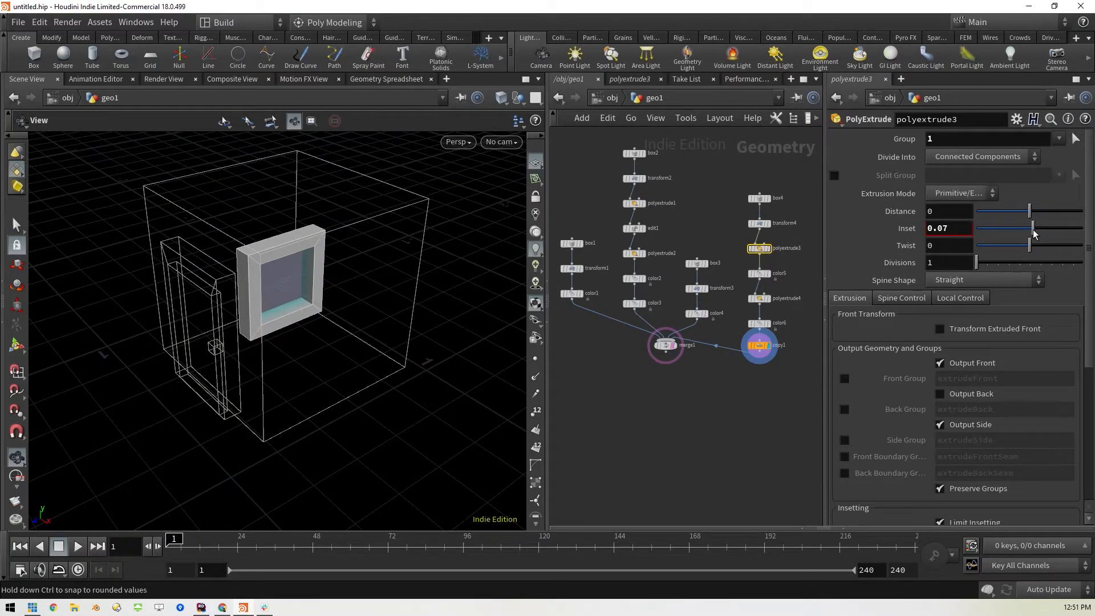
click(759, 299)
drag(1024, 214, 1026, 213)
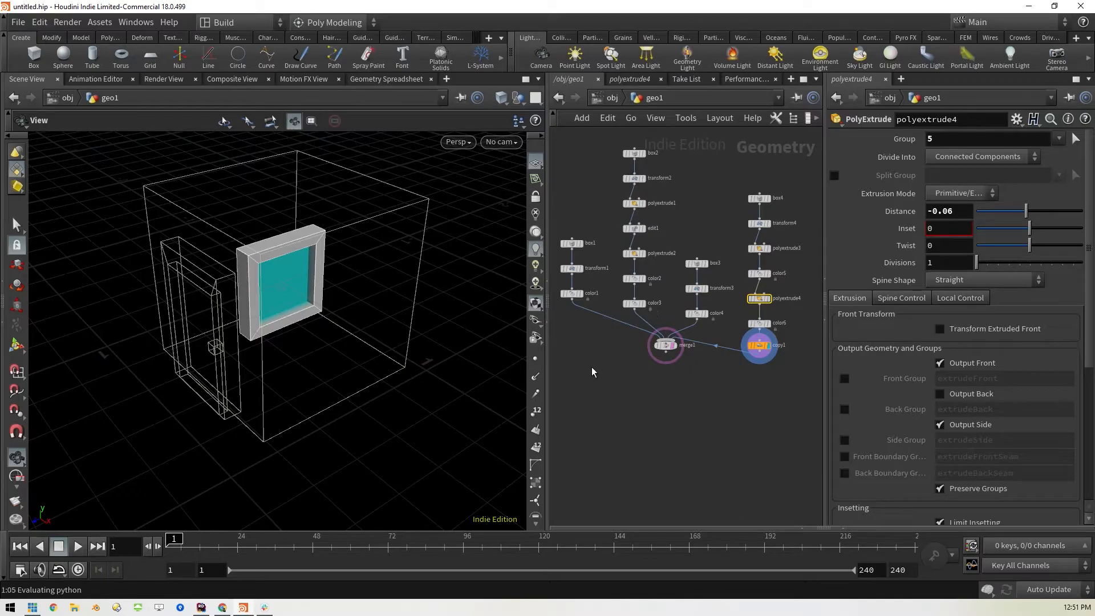
Move the window box onto the house's side wall by setting the transform4 X translation to 0.5
click(759, 223)
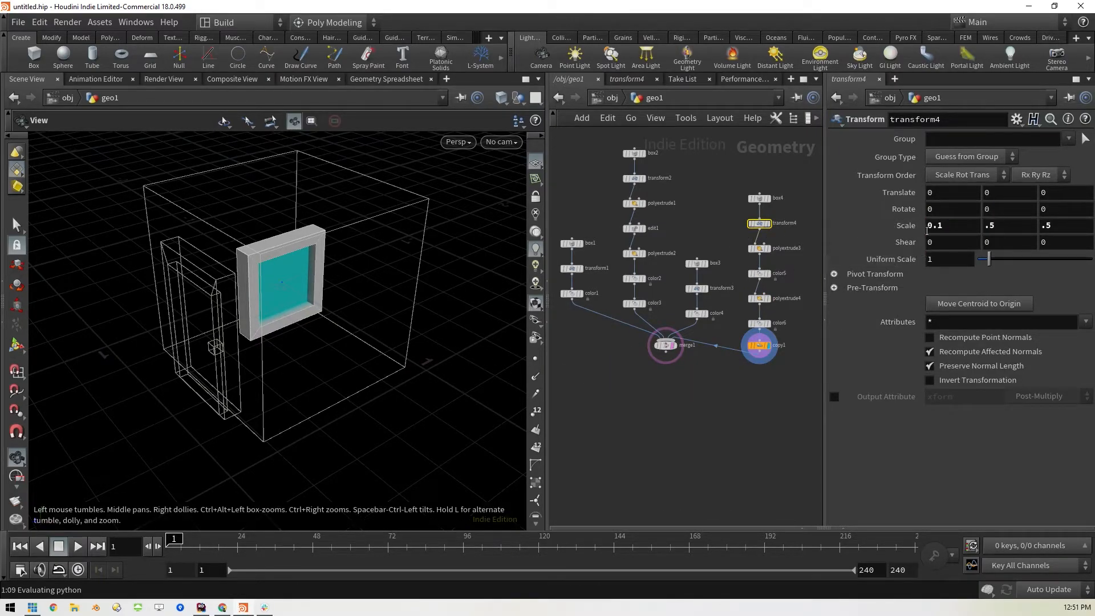
middle_drag(950, 193, 997, 191)
drag(296, 435, 386, 386)
middle_drag(946, 193, 923, 201)
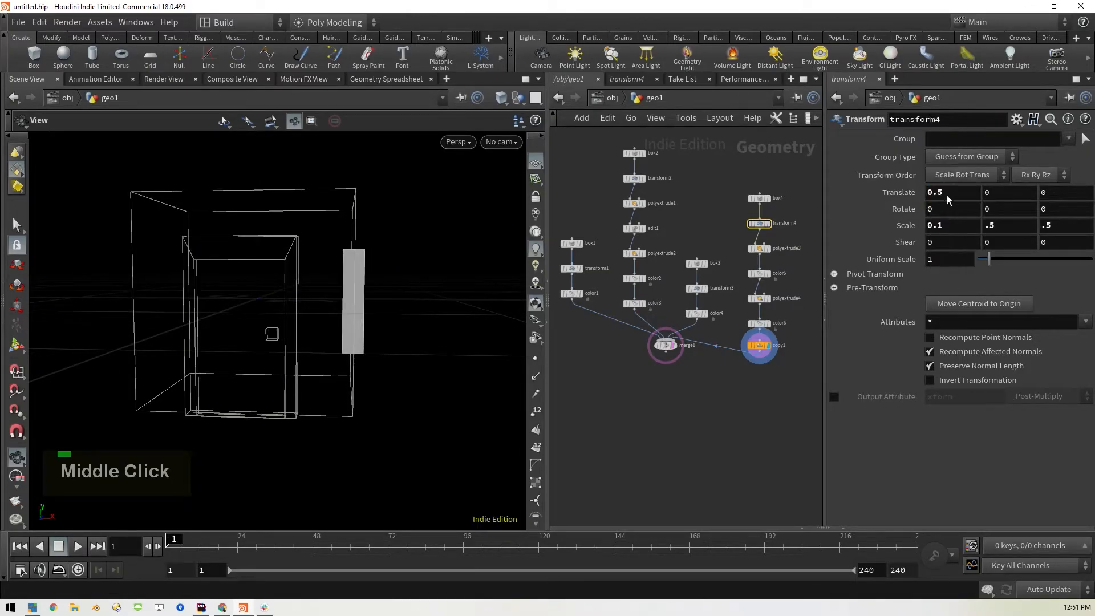
drag(455, 341, 485, 365)
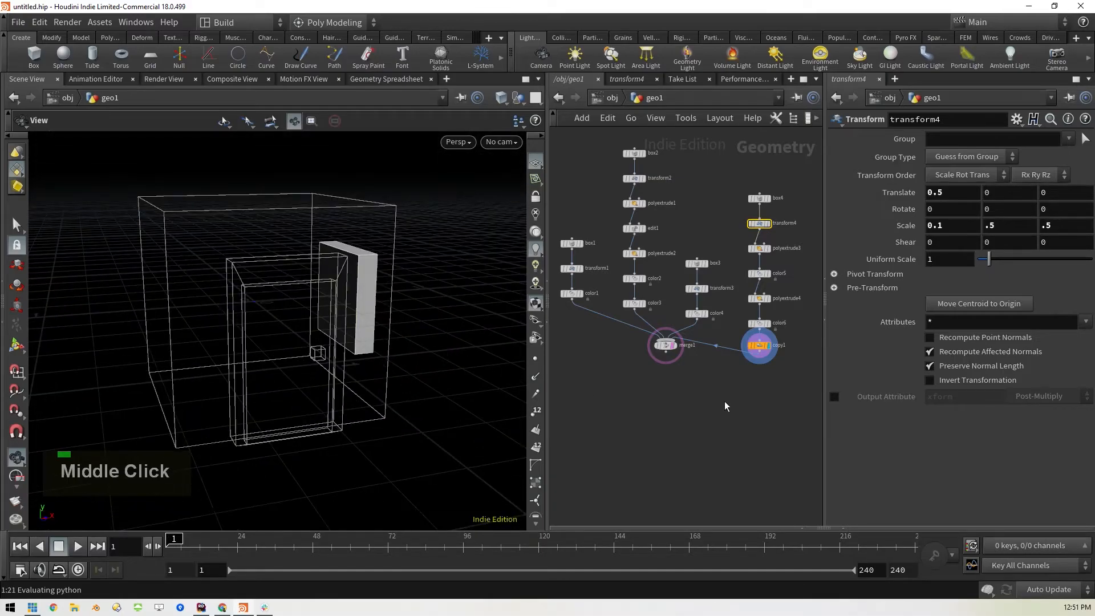
Offset the duplicated window by setting the copy1 X translation to -1
click(761, 346)
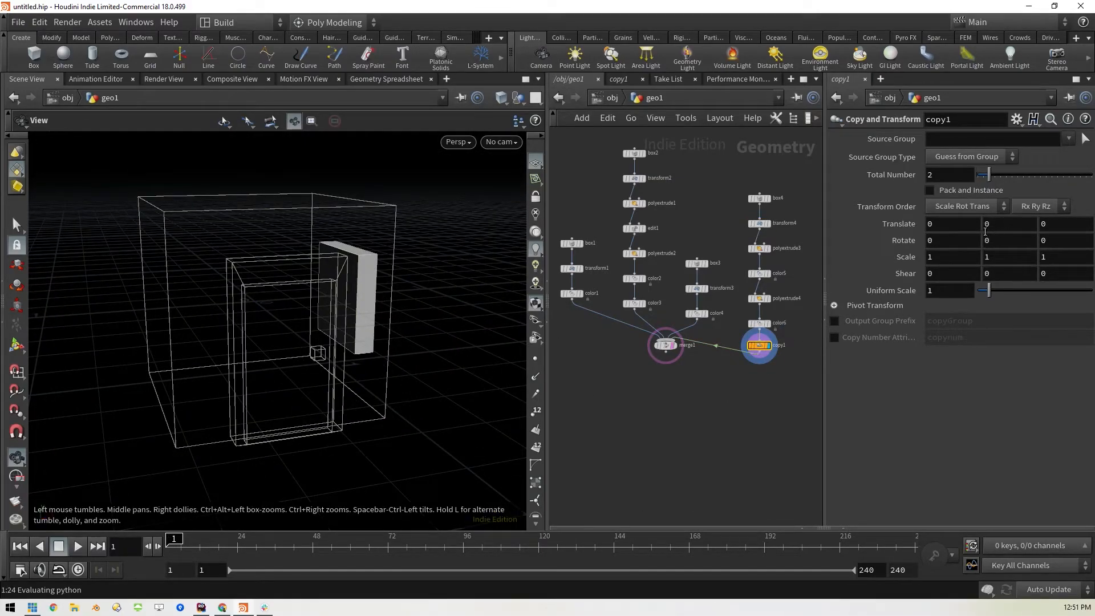
middle_drag(954, 226, 881, 239)
middle_drag(464, 337, 438, 333)
drag(438, 333, 481, 340)
Rotate the duplicated window by setting the copy1 Y rotation to 180
double_click(1006, 245)
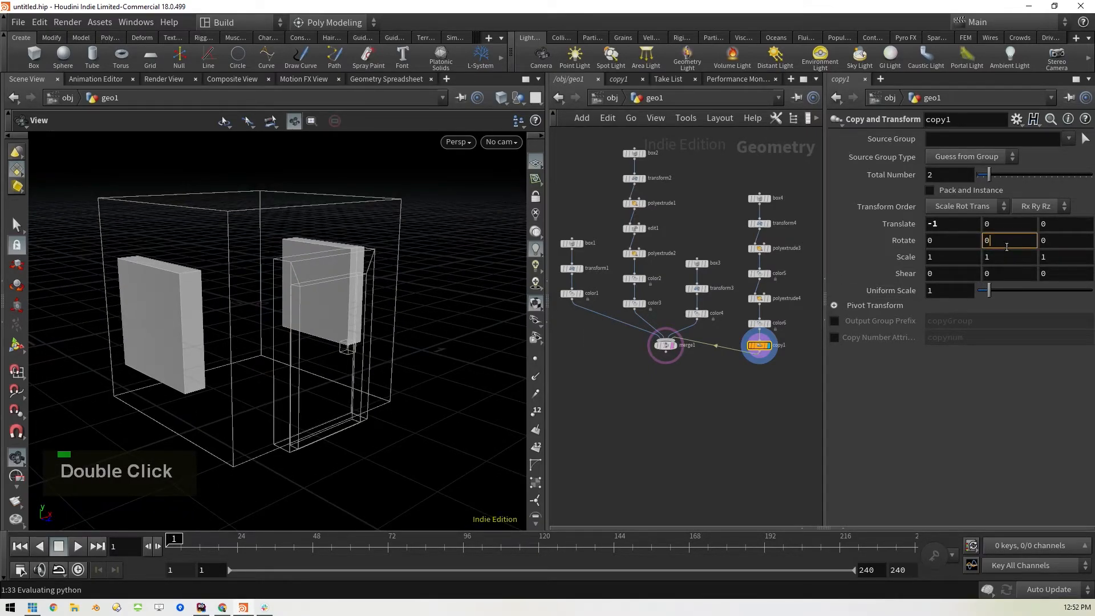
key(BackSpace)
text(180)
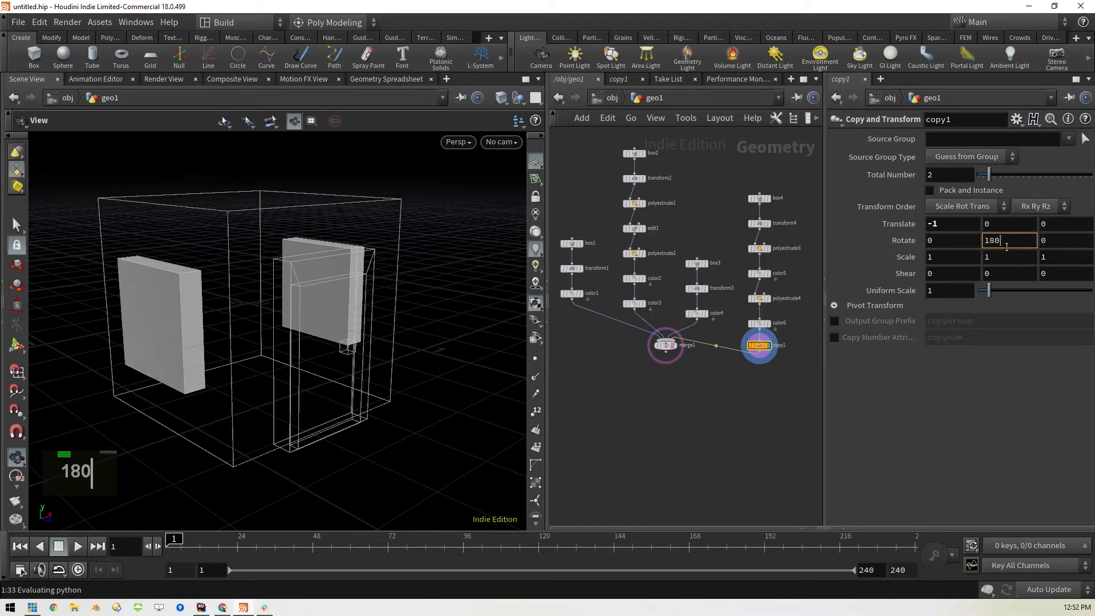
key(Return)
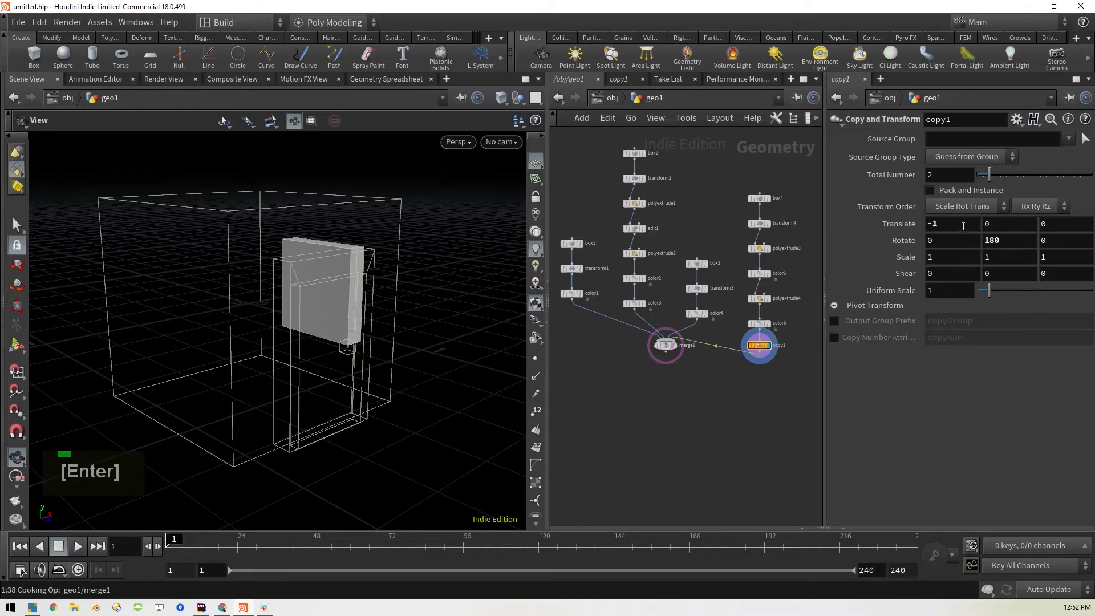
mouse_move(442, 342)
mouse_down()
mouse_move(319, 349)
mouse_move(457, 328)
mouse_up()
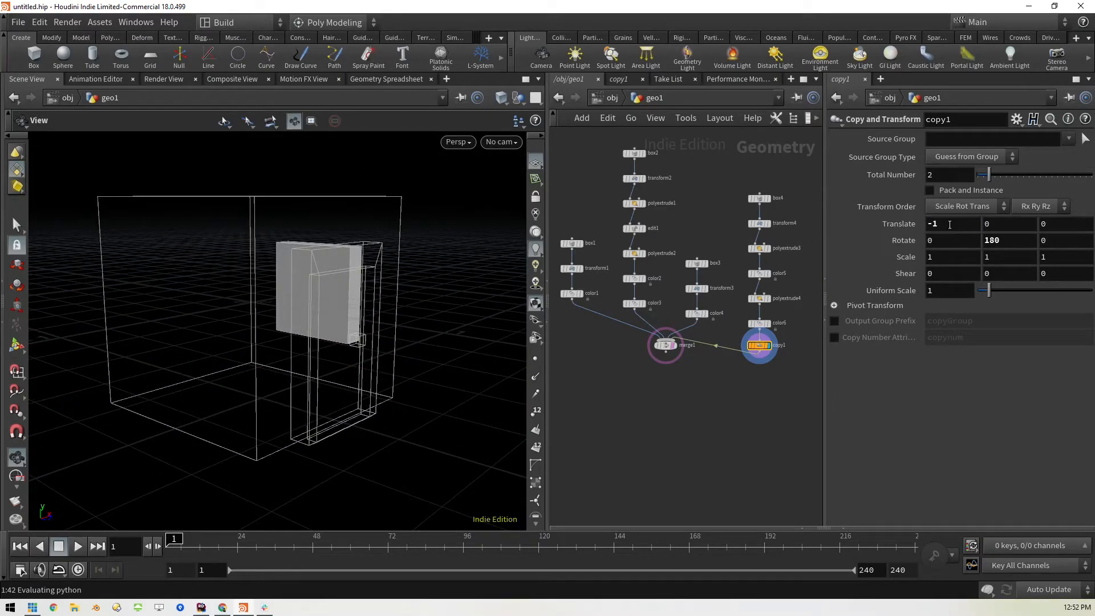
Set the copy1 X translation back to 0
double_click(949, 224)
text(0)
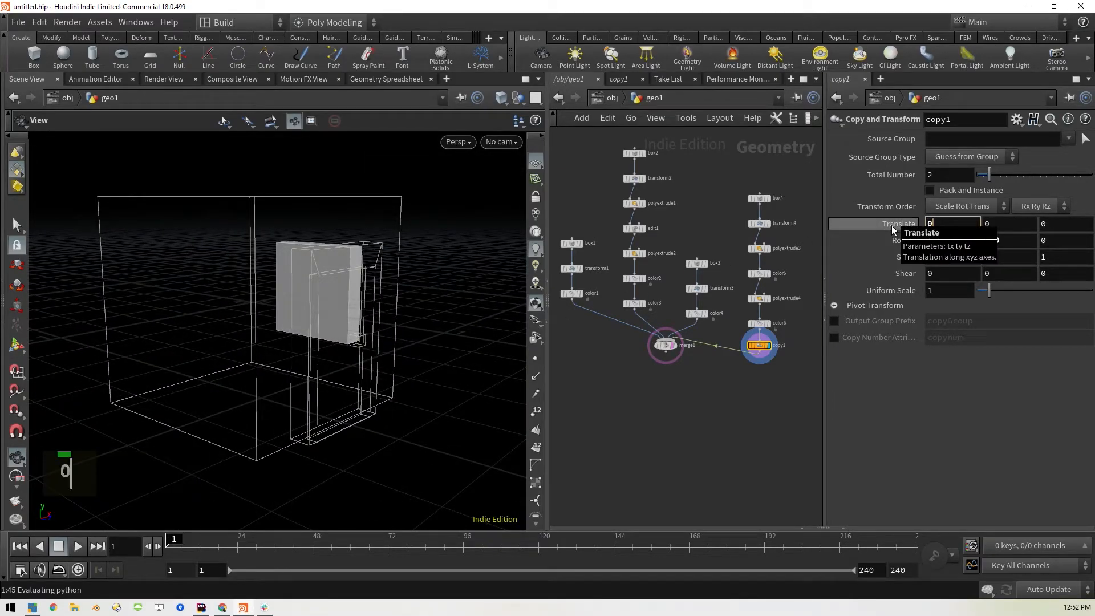
key(Return)
middle_drag(442, 340, 491, 332)
drag(491, 332, 342, 325)
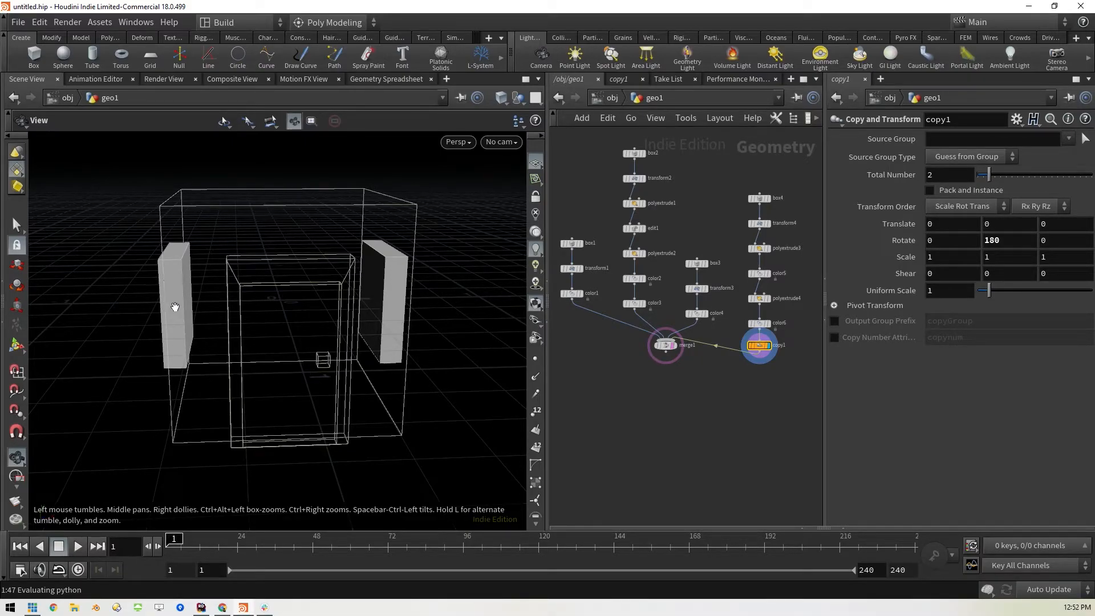
drag(439, 292, 440, 315)
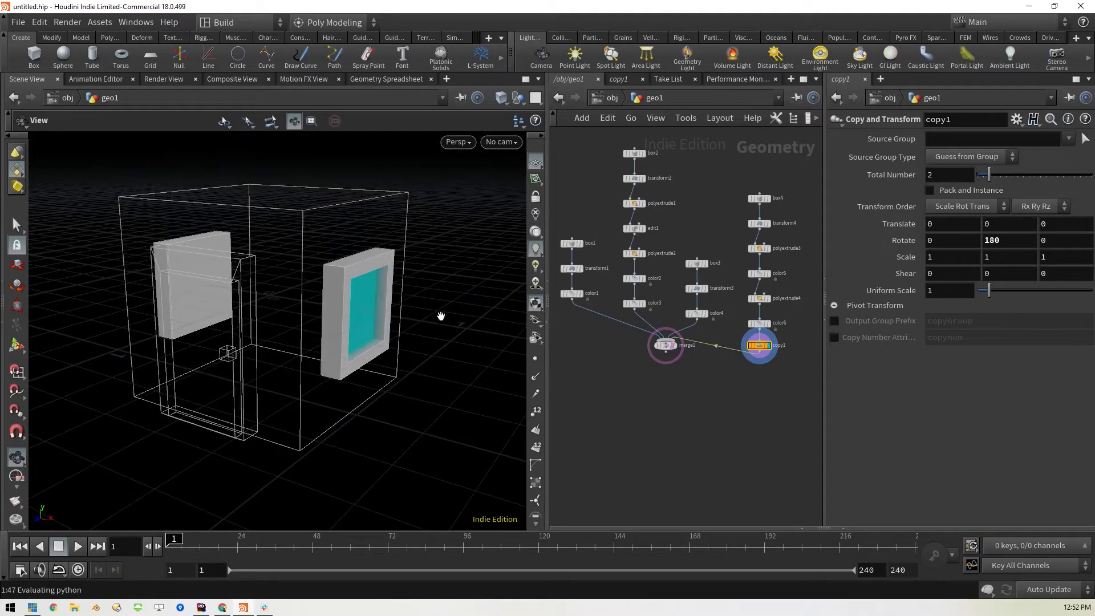
Display the merge1 result and push the windows outward by setting the transform4 X translation to 0.52
click(676, 347)
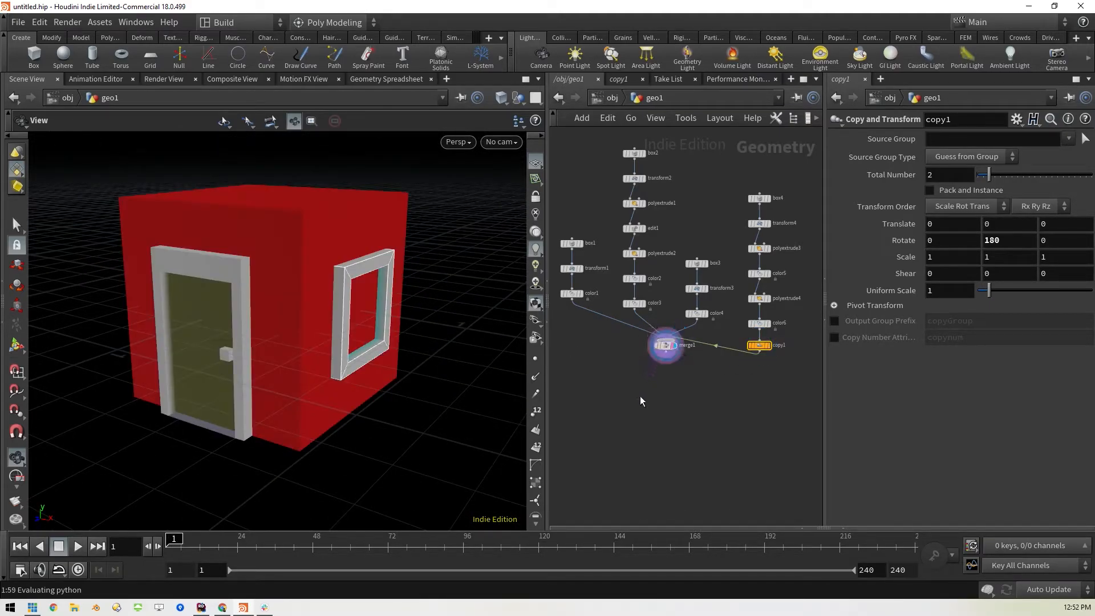
middle_drag(427, 371, 411, 374)
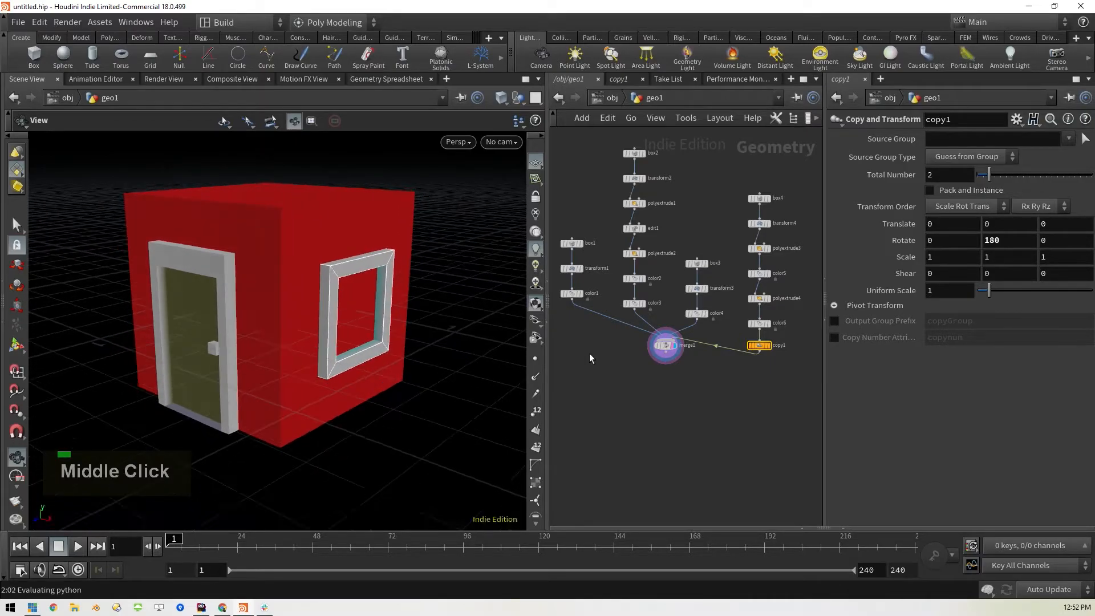
click(760, 223)
middle_drag(942, 195, 969, 226)
drag(319, 447, 383, 447)
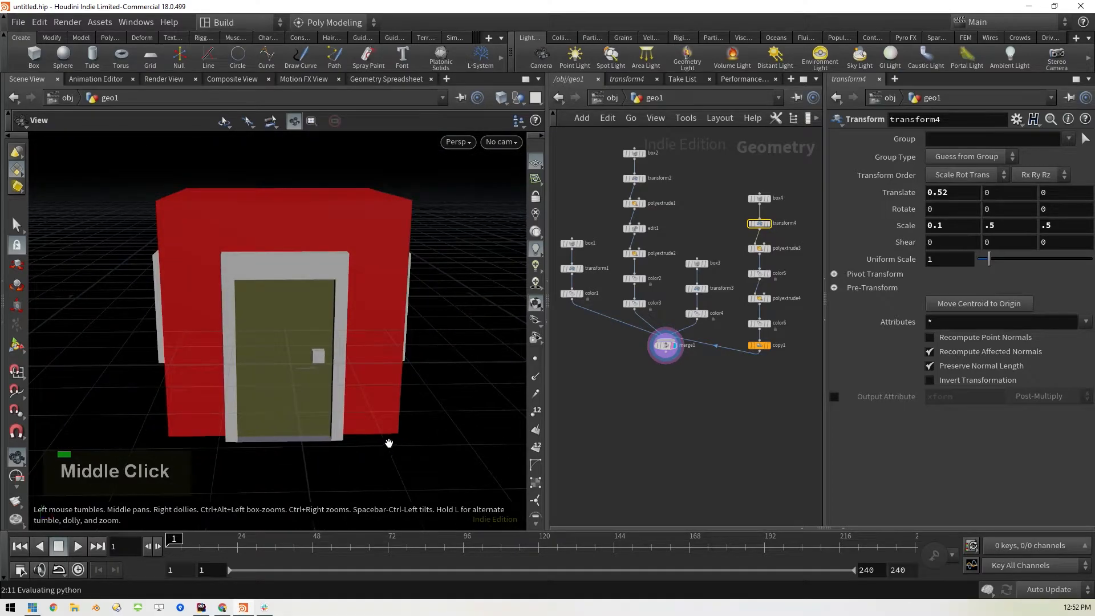
scroll(406, 436, down, 3)
middle_drag(432, 447, 418, 423)
drag(395, 428, 362, 418)
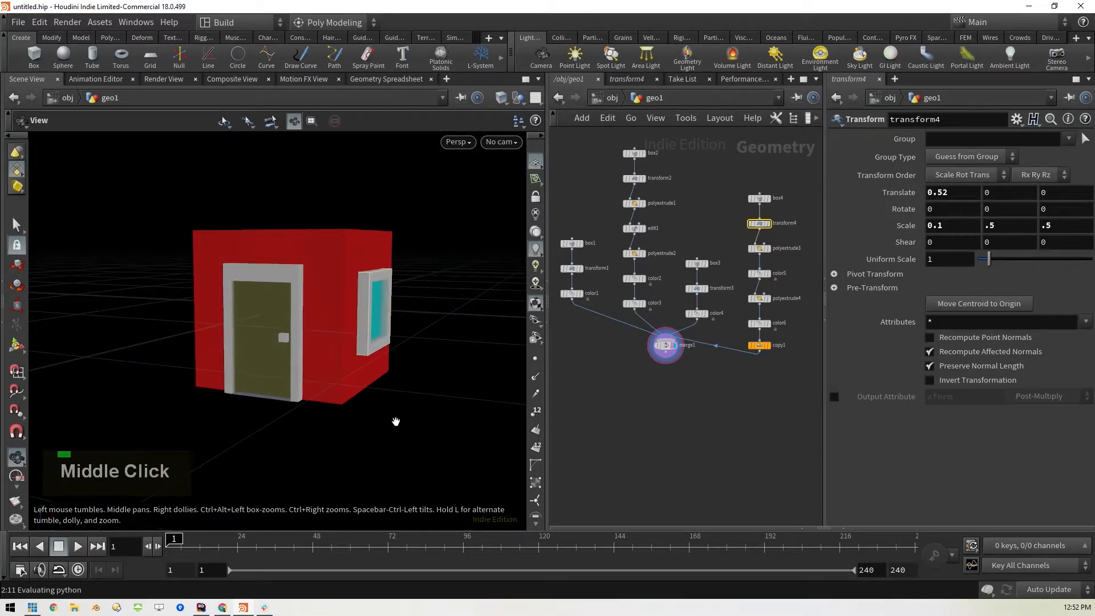
middle_drag(395, 421, 420, 460)
scroll(422, 459, down, 3)
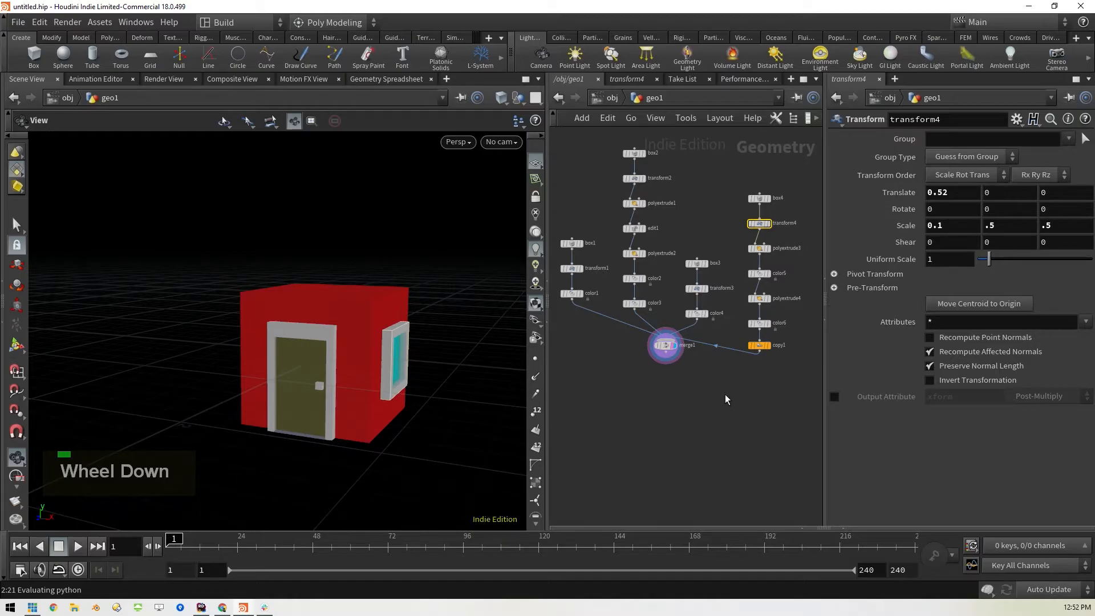
Tidy the node layout and duplicate the box1, transform1 and color1 chain into merge1, displaying the duplicate's transform result
key(l)
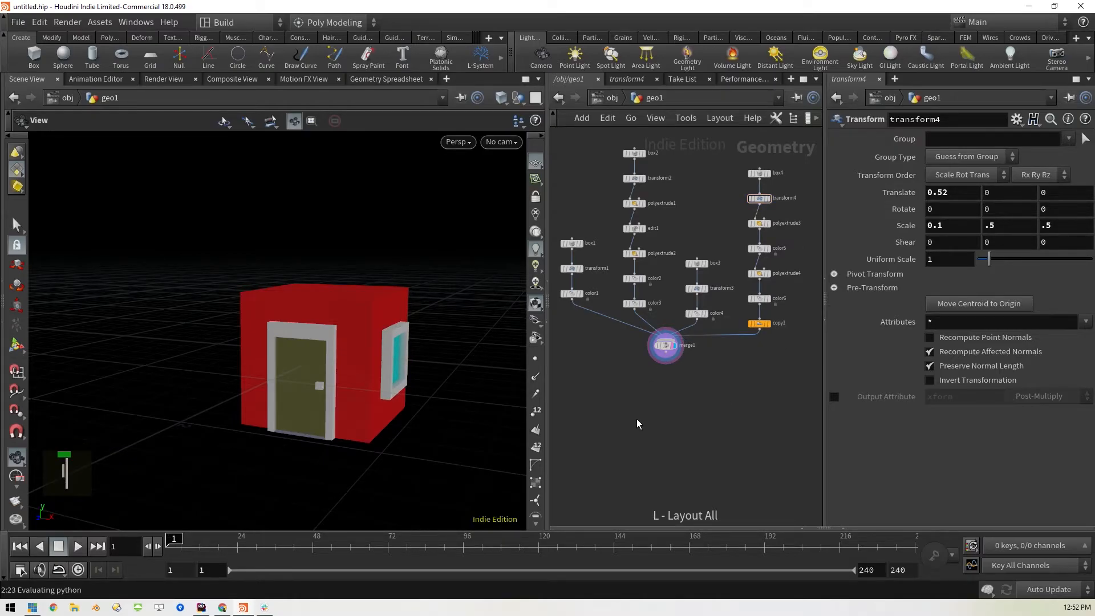
drag(557, 209, 598, 336)
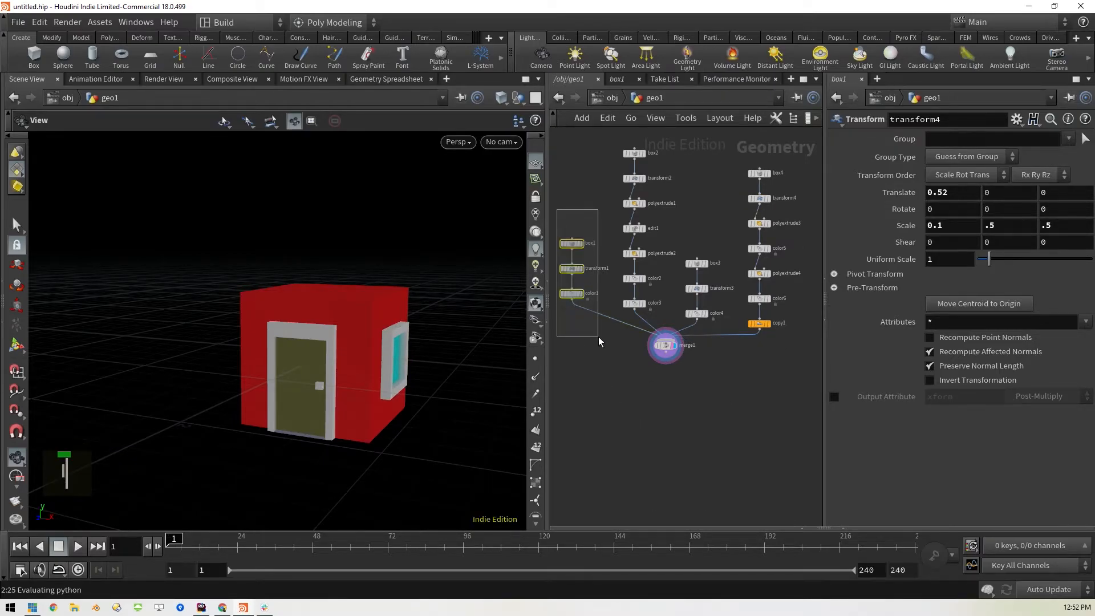
middle_drag(587, 368, 650, 378)
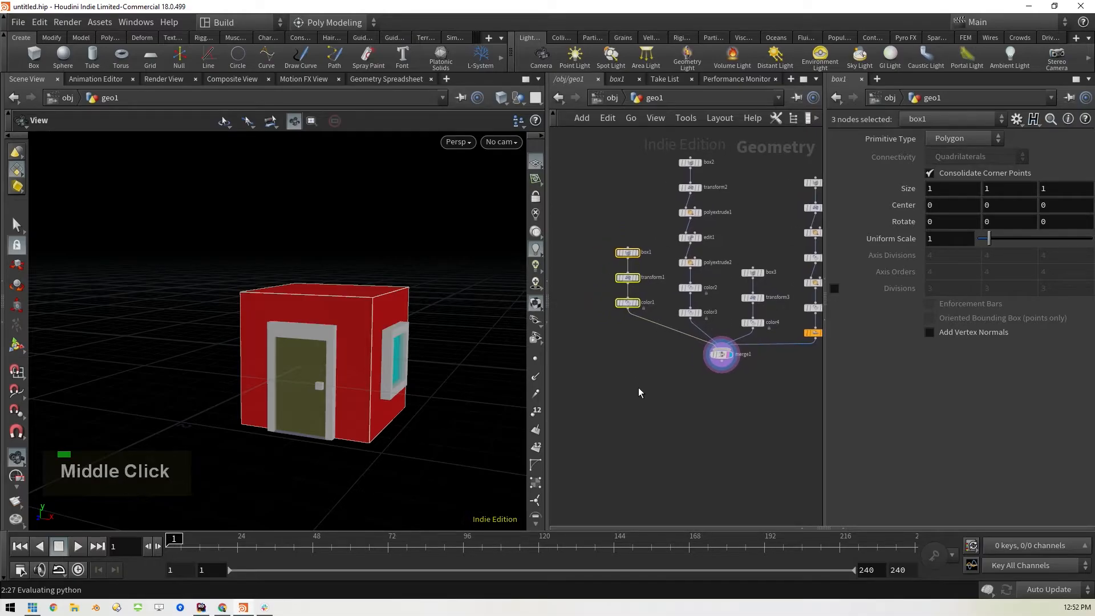
alt+drag(629, 278, 739, 359)
click(583, 333)
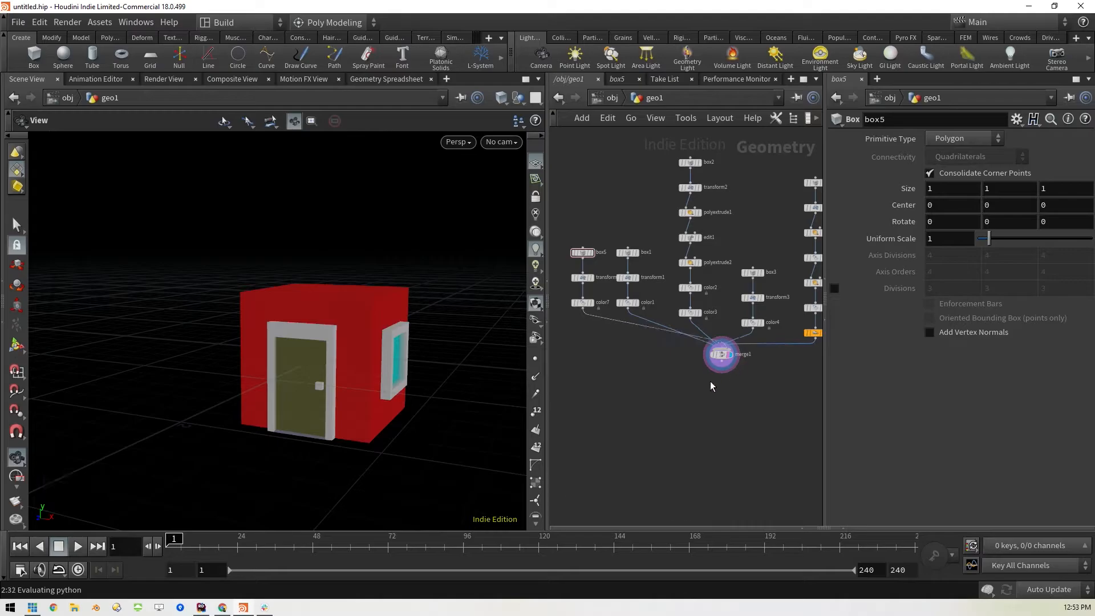
mouse_move(594, 284)
click(597, 264)
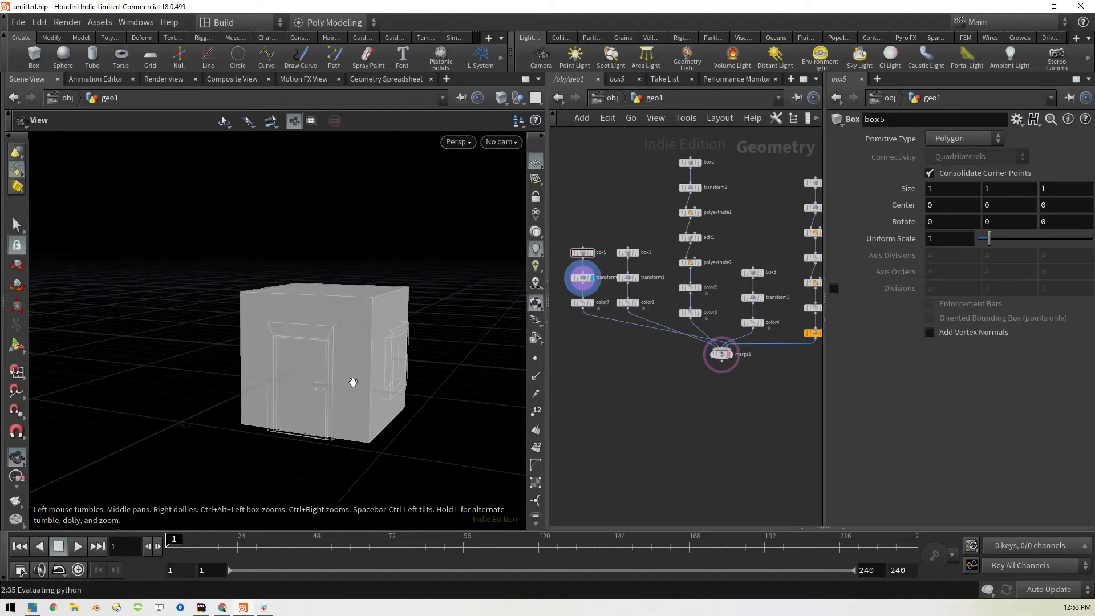
Flatten and widen box5 by setting its size to 0.1 in Y and 1.5 in X
click(982, 192)
text(.1)
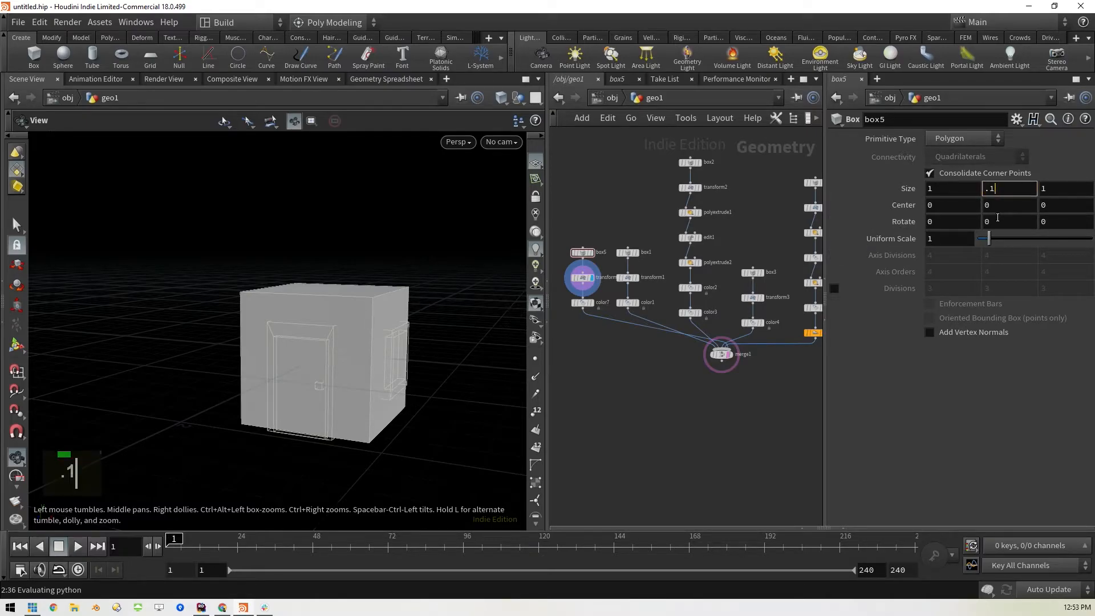
key(Return)
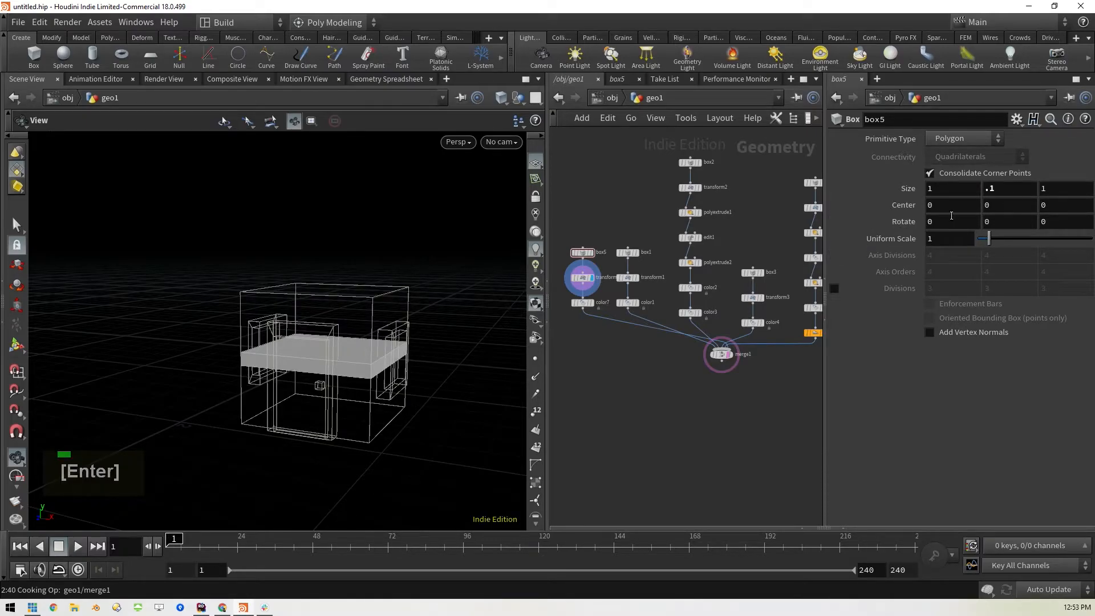
middle_click(952, 189)
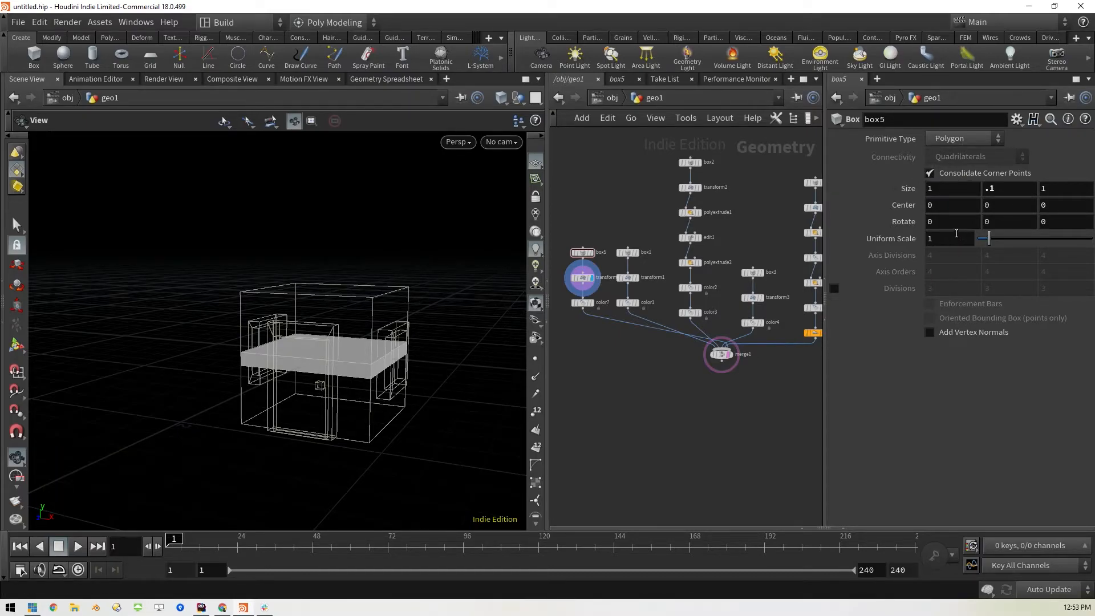
middle_drag(943, 202, 1078, 218)
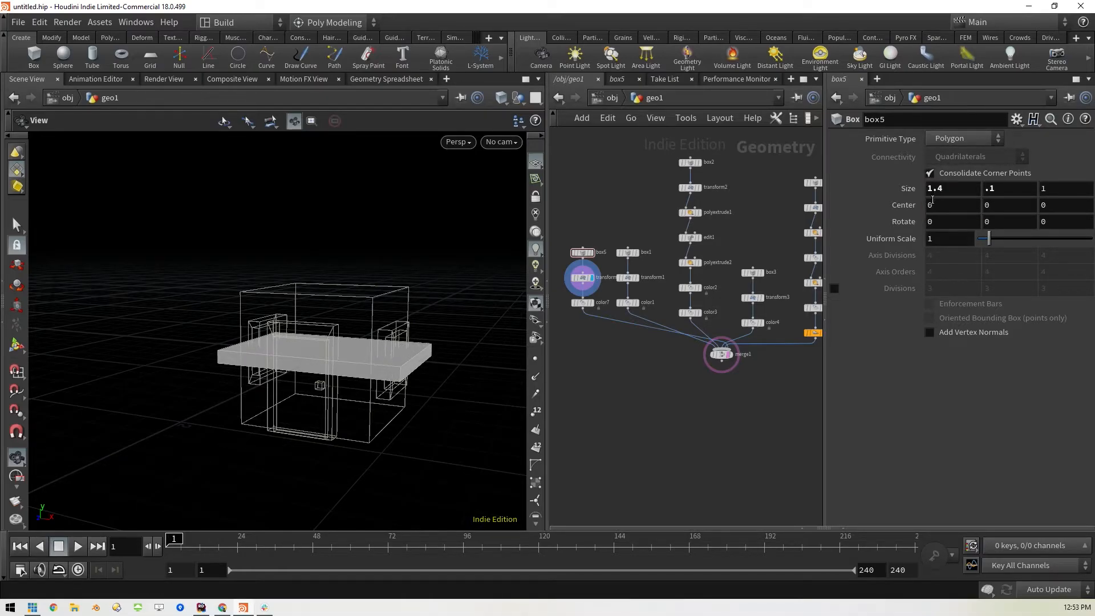
click(964, 189)
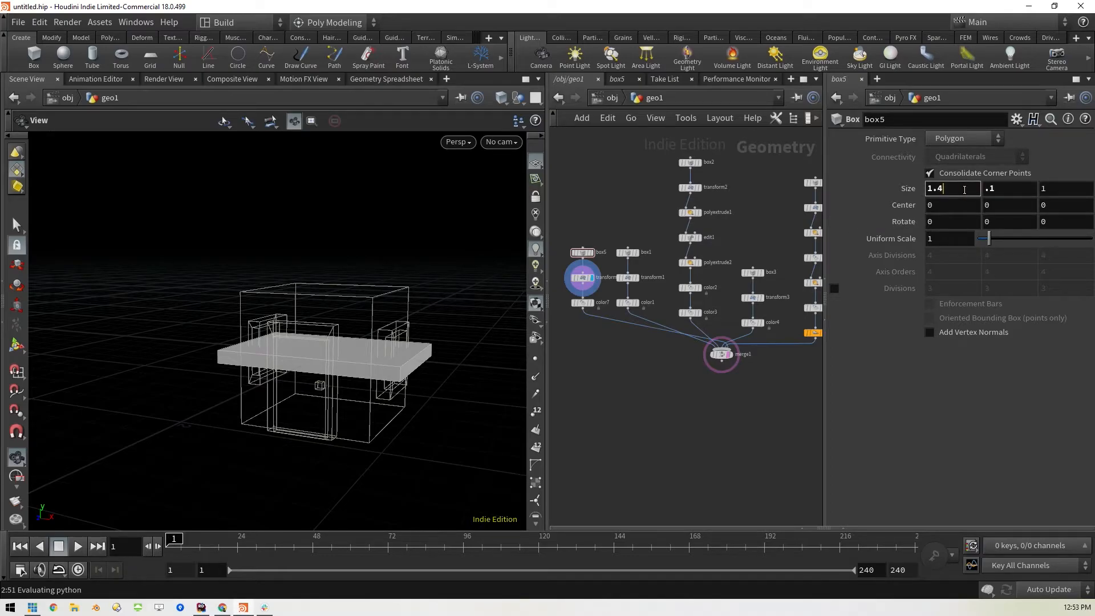
key(BackSpace)
text(5)
key(Return)
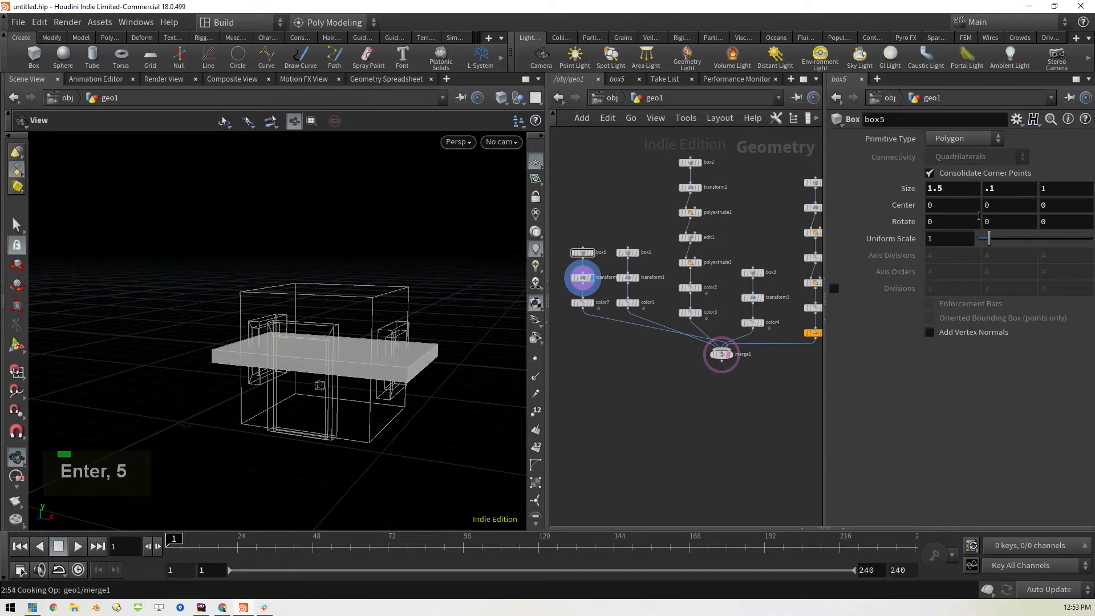
Restore the box5 X and Y sizes to 1
click(580, 279)
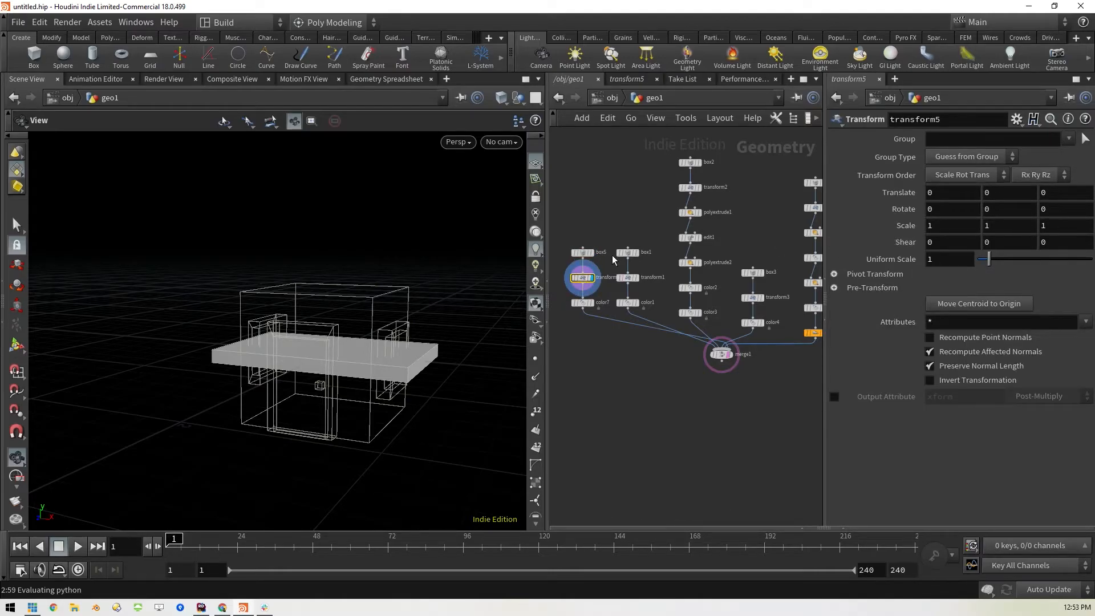
click(582, 253)
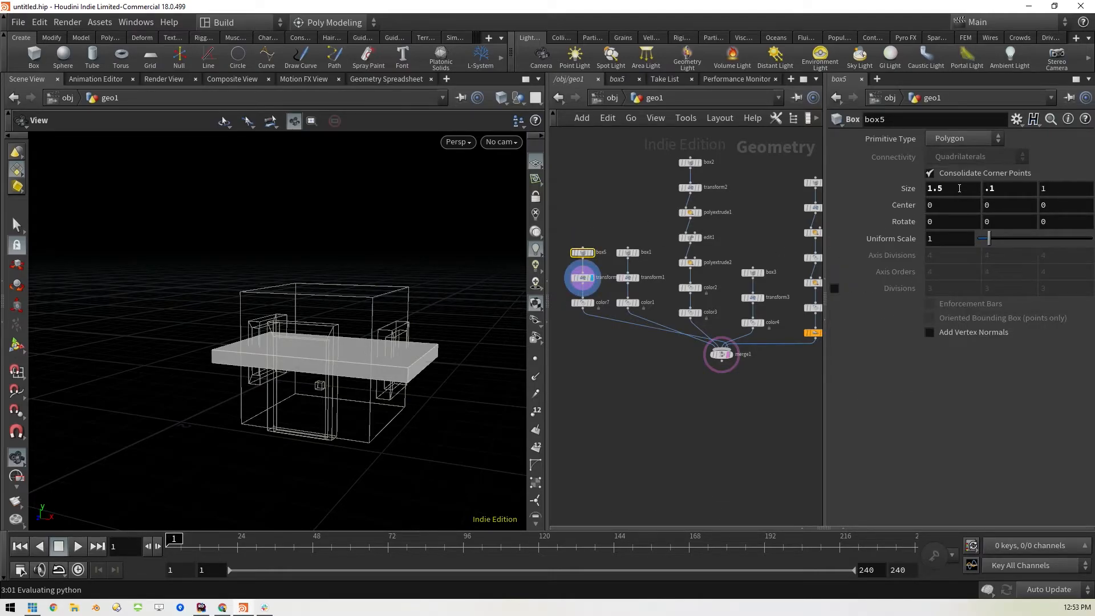
drag(959, 188, 899, 193)
text(1)
key(Tab)
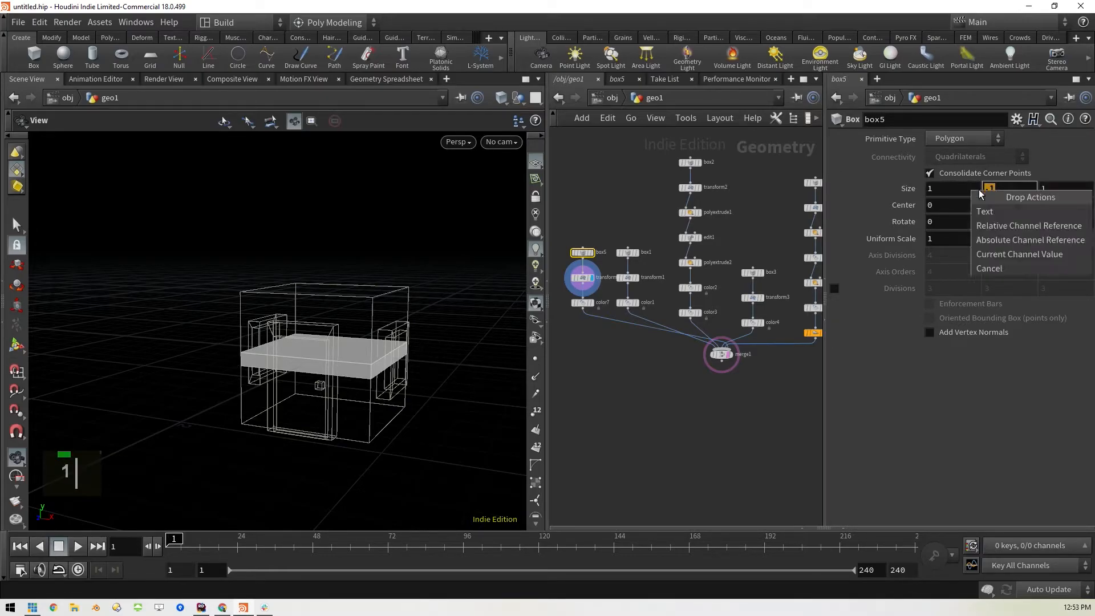
text(1)
key(Return)
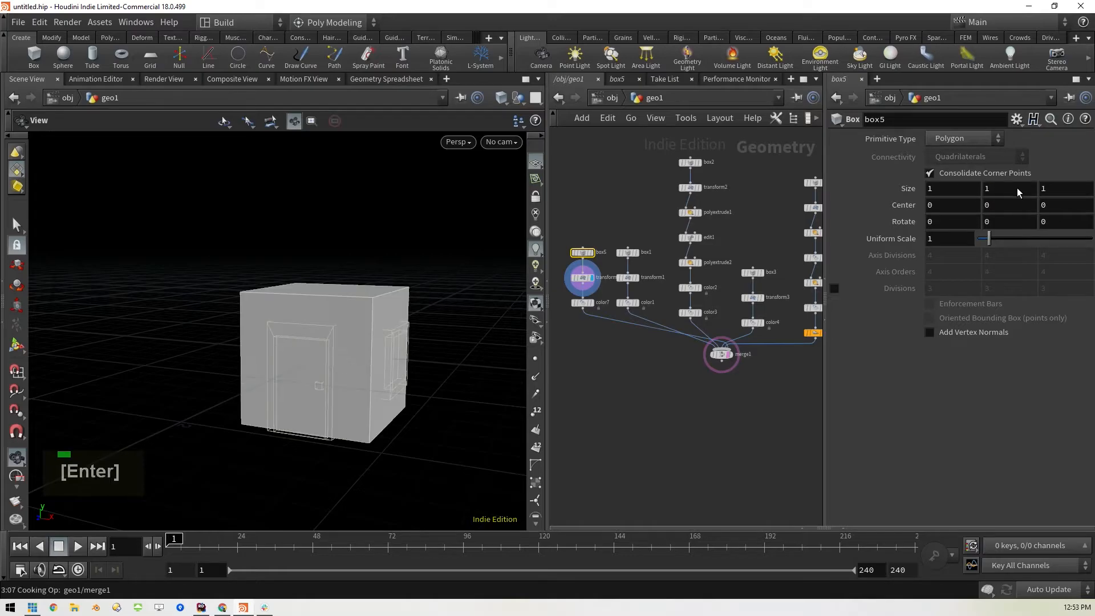
Set the transform5 scale to 1.5 in X and 0.1 in Y, and raise the roof slab with a 0.5 Y translation
click(582, 278)
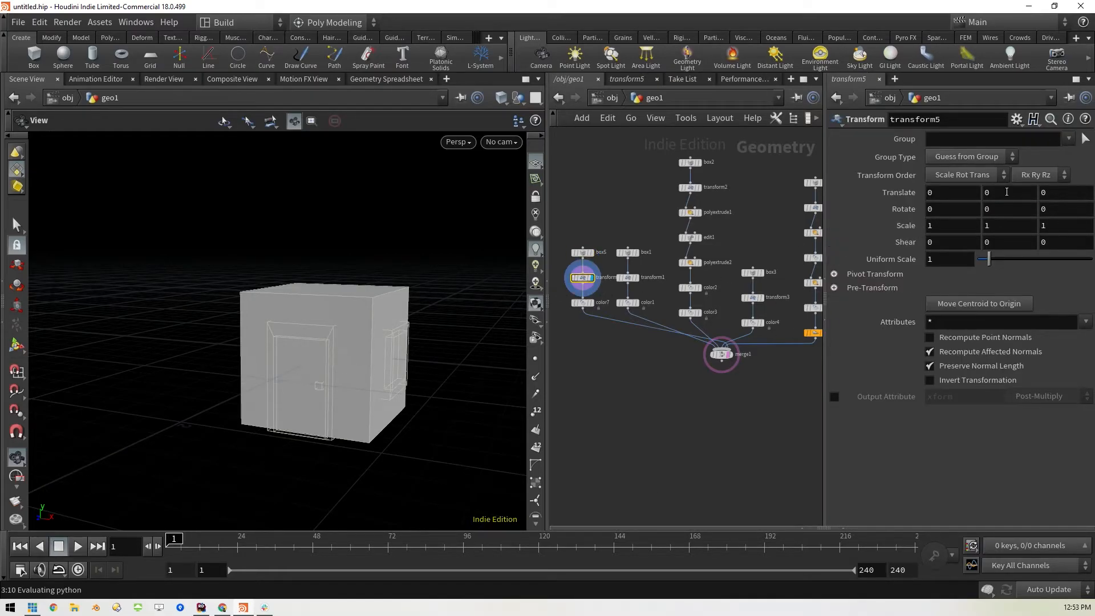
click(1001, 227)
text(.1)
key(Return)
click(938, 225)
text(.5)
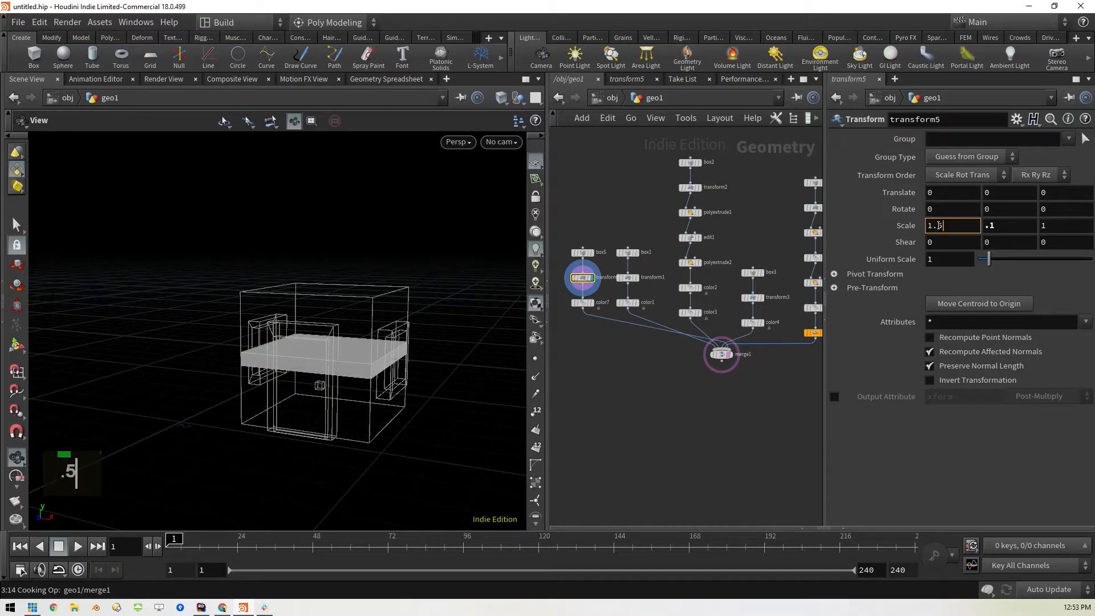
key(Return)
middle_drag(1000, 194, 1044, 193)
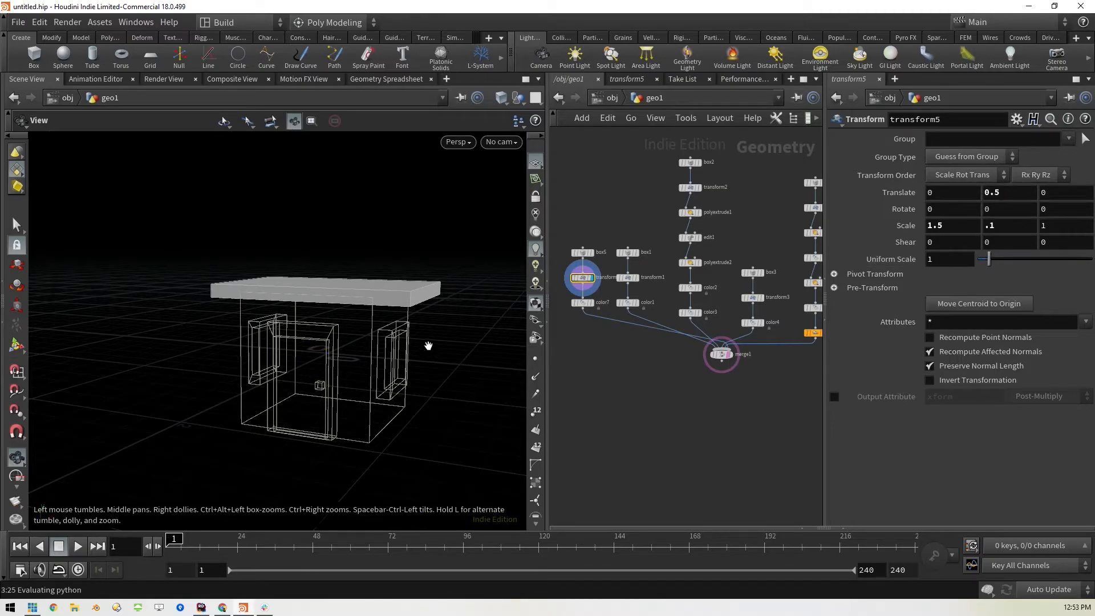
drag(447, 344, 462, 370)
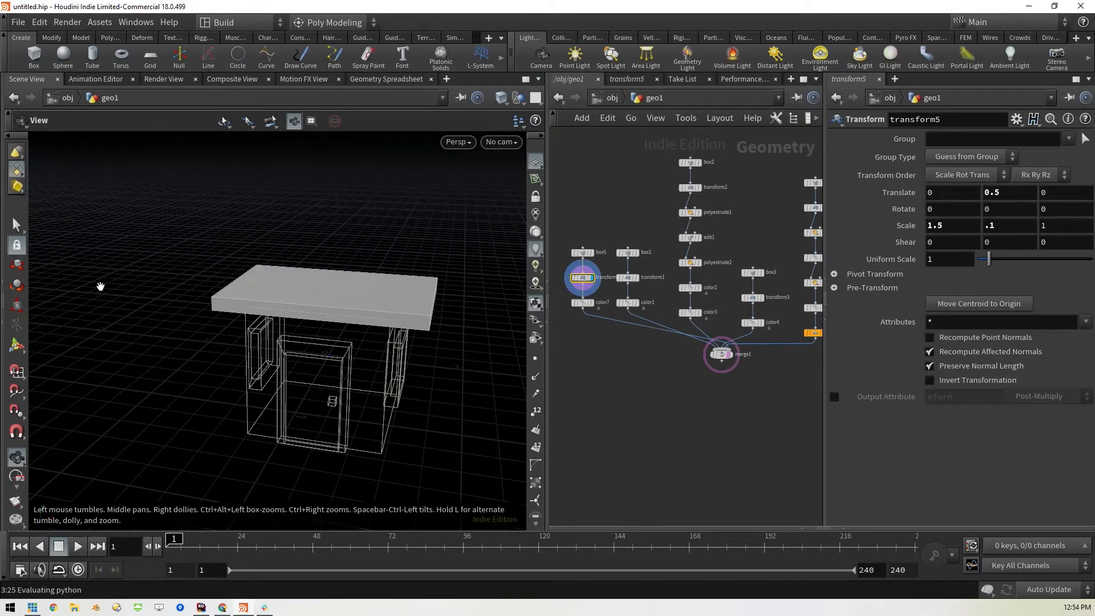
Insert an edge loop across the middle of the roof slab with snapping to the edge midpoint enabled
click(17, 224)
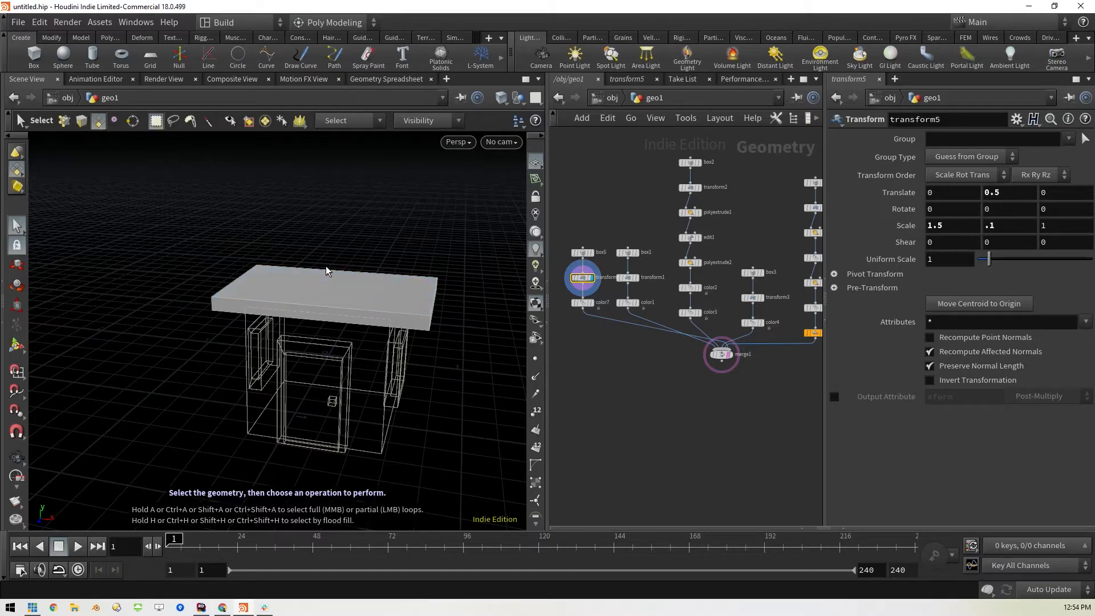
key(c)
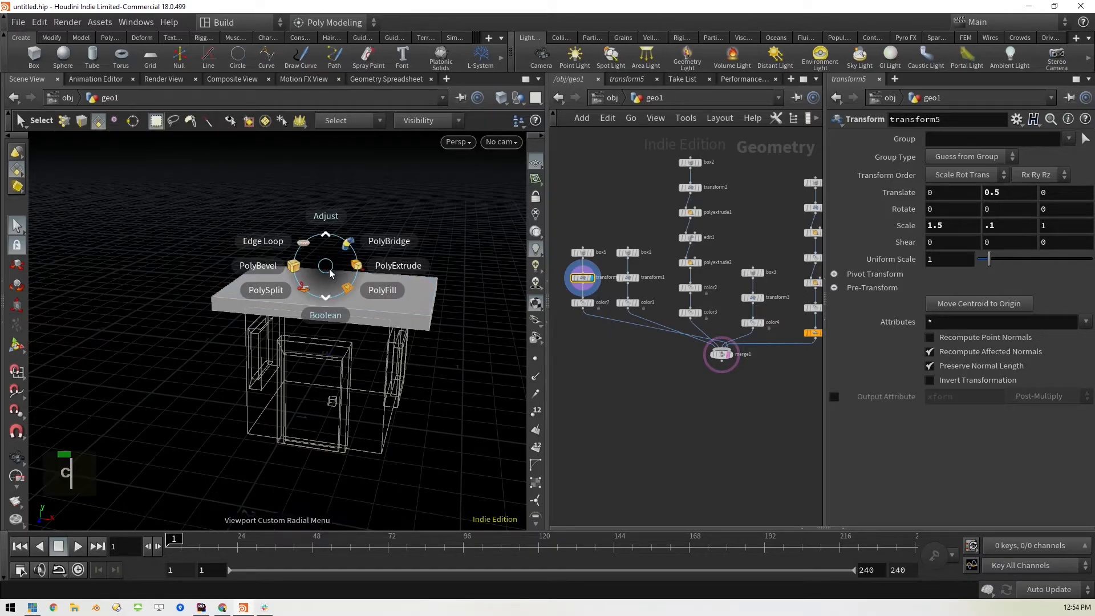
click(304, 246)
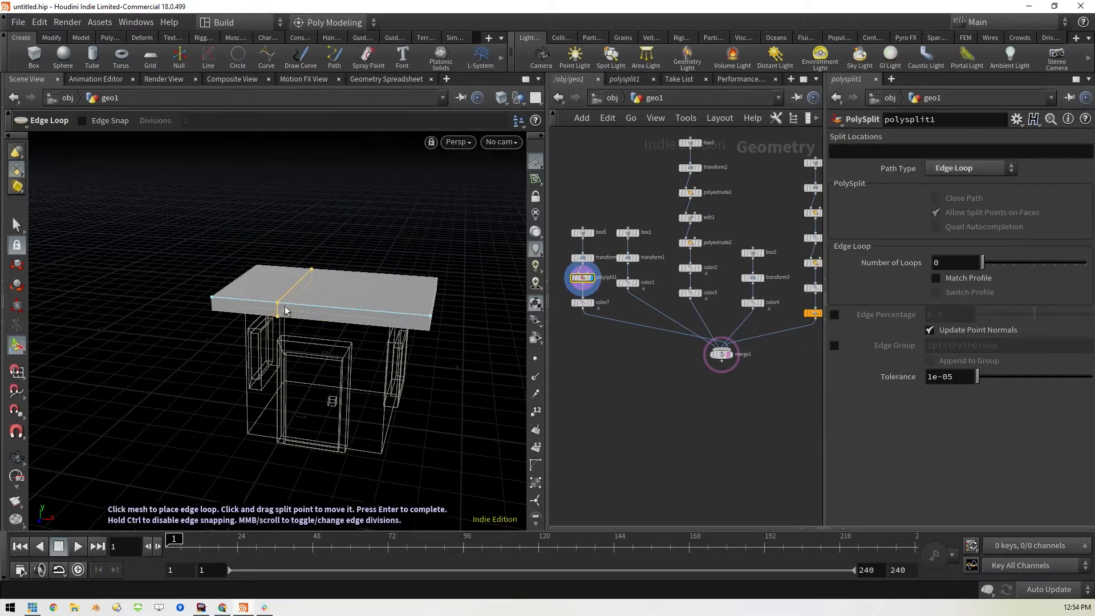
right_click(321, 312)
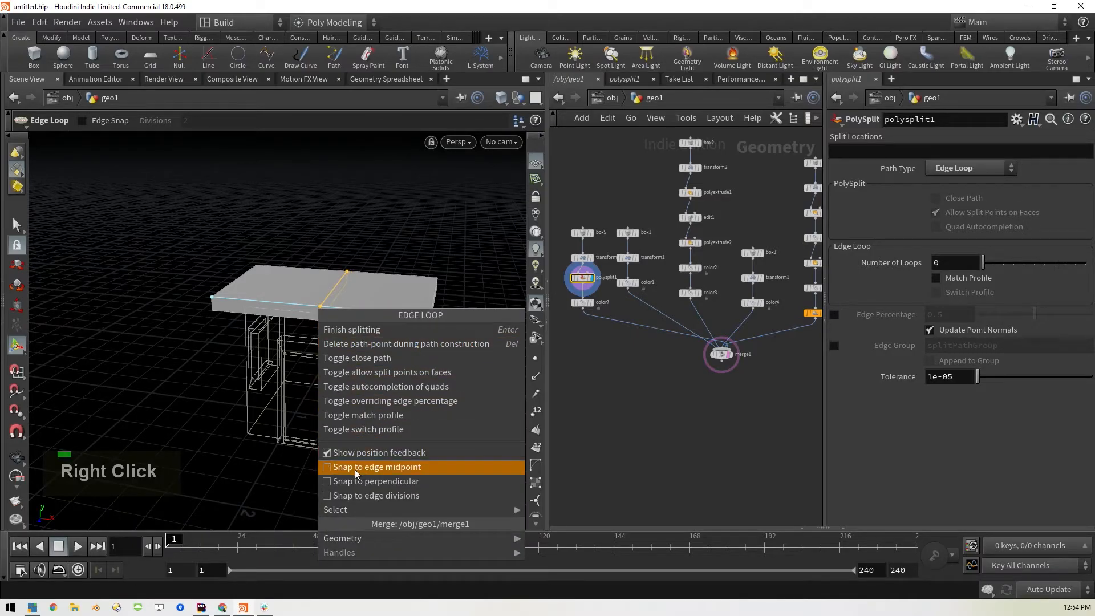
click(398, 468)
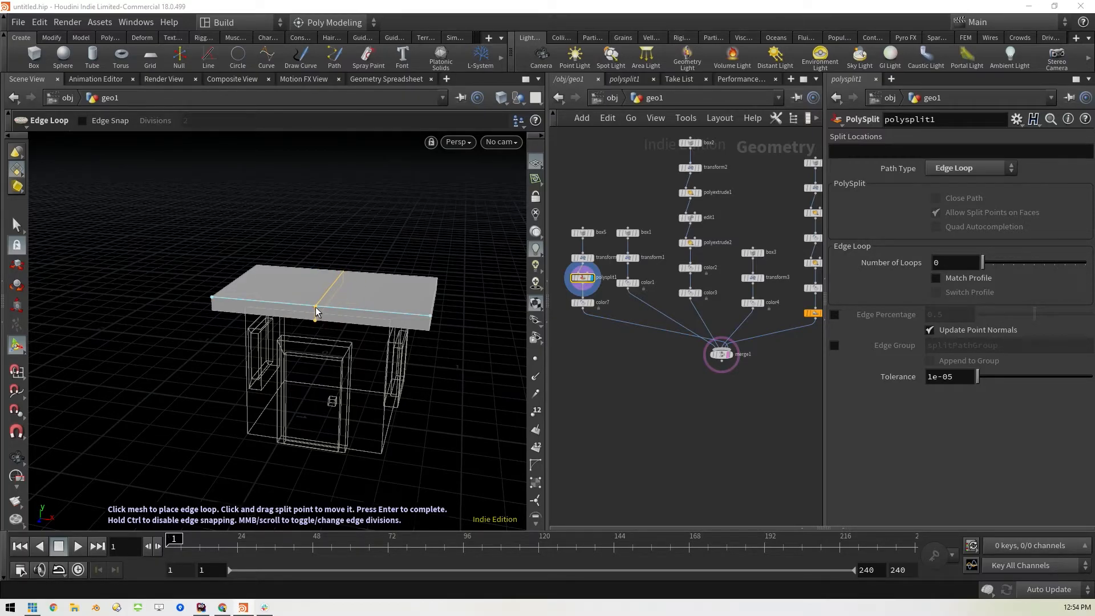
click(315, 311)
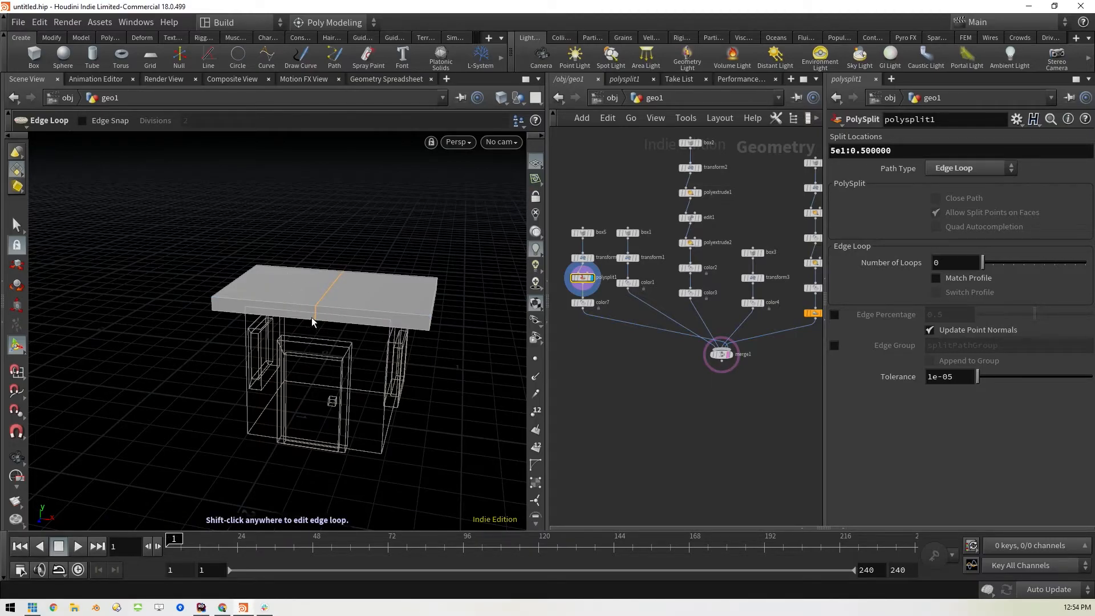
Select the upper and lower centre edges of the roof slab and raise them about 0.44 in Y to form a gabled ridge
click(16, 226)
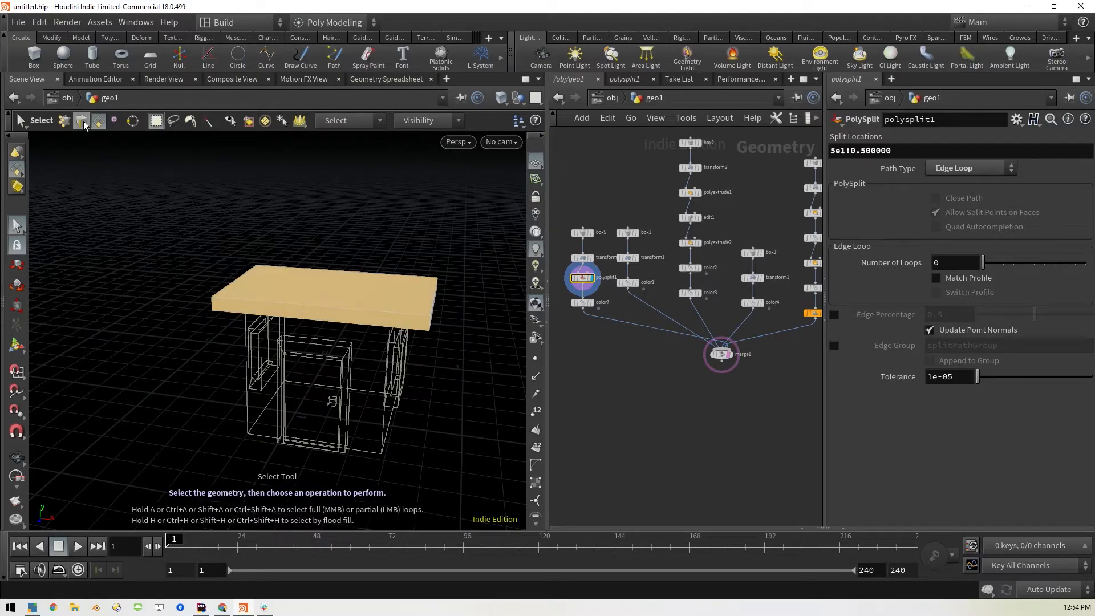
click(82, 121)
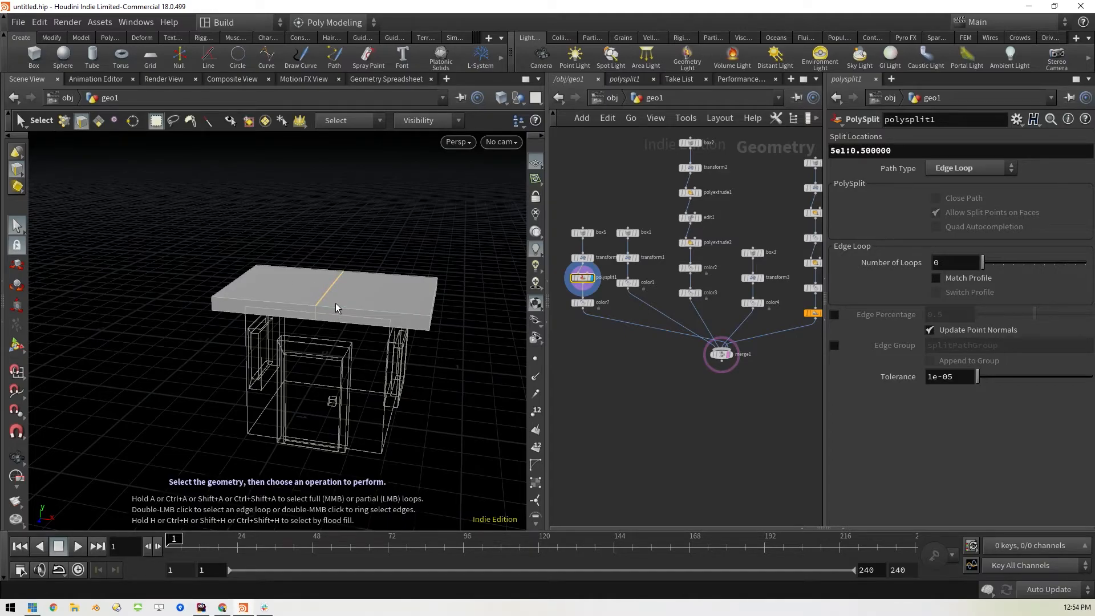
key(w)
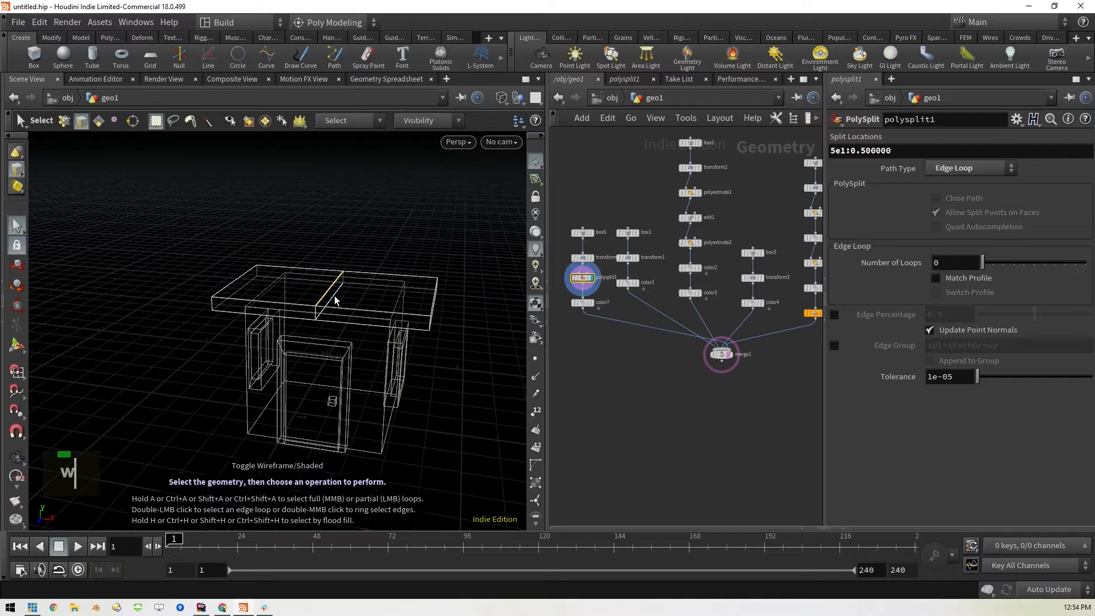
shift+click(335, 300)
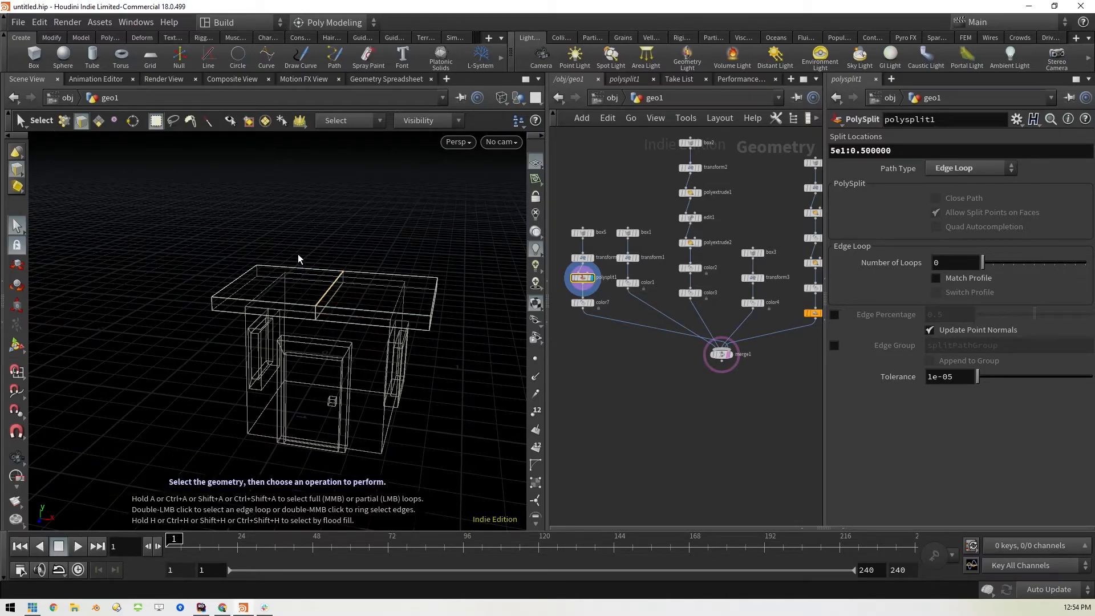
key(t)
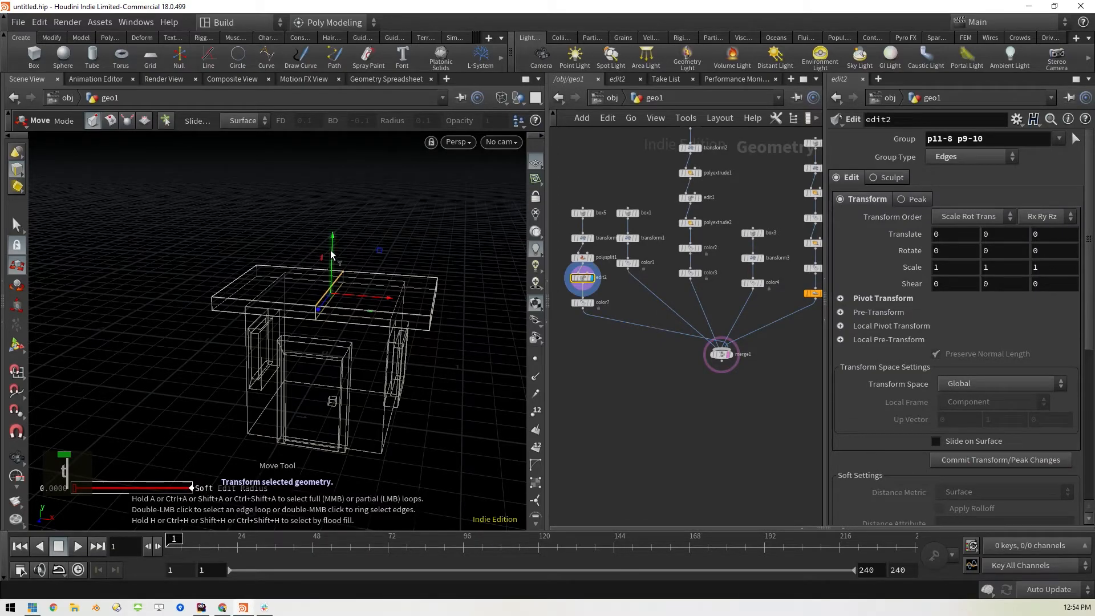
drag(331, 255, 337, 192)
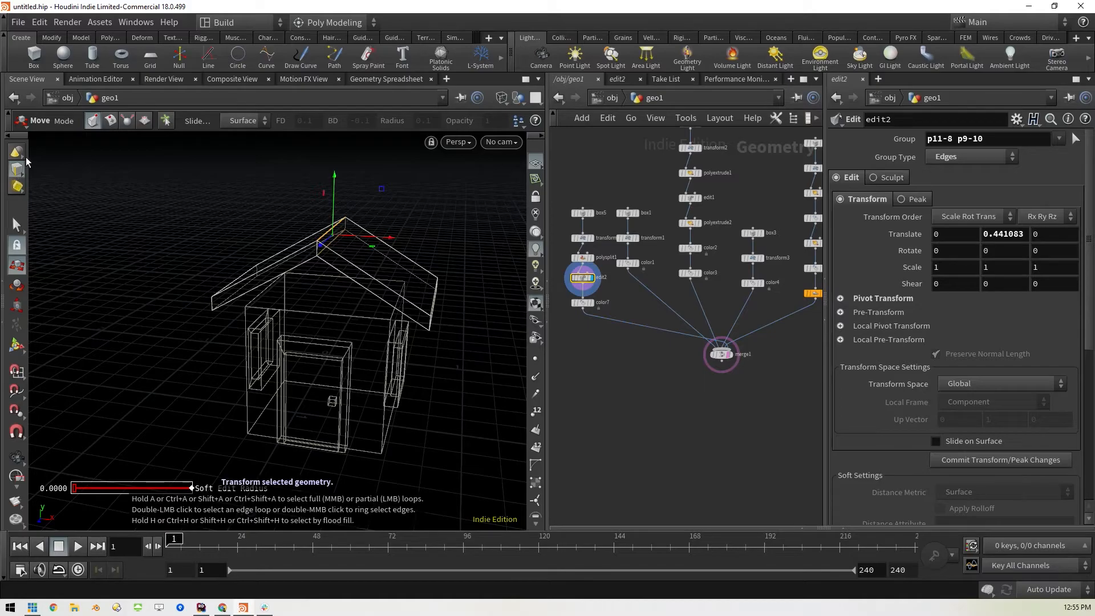
click(17, 228)
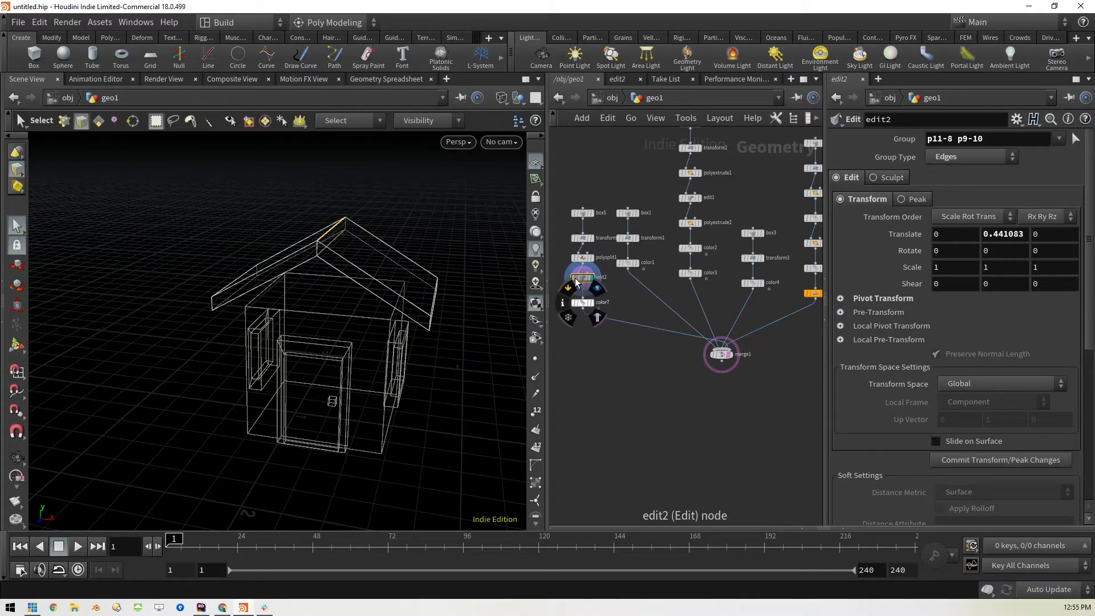
Lower the roof onto the house by setting the transform5 Y translation to 0.38
click(582, 240)
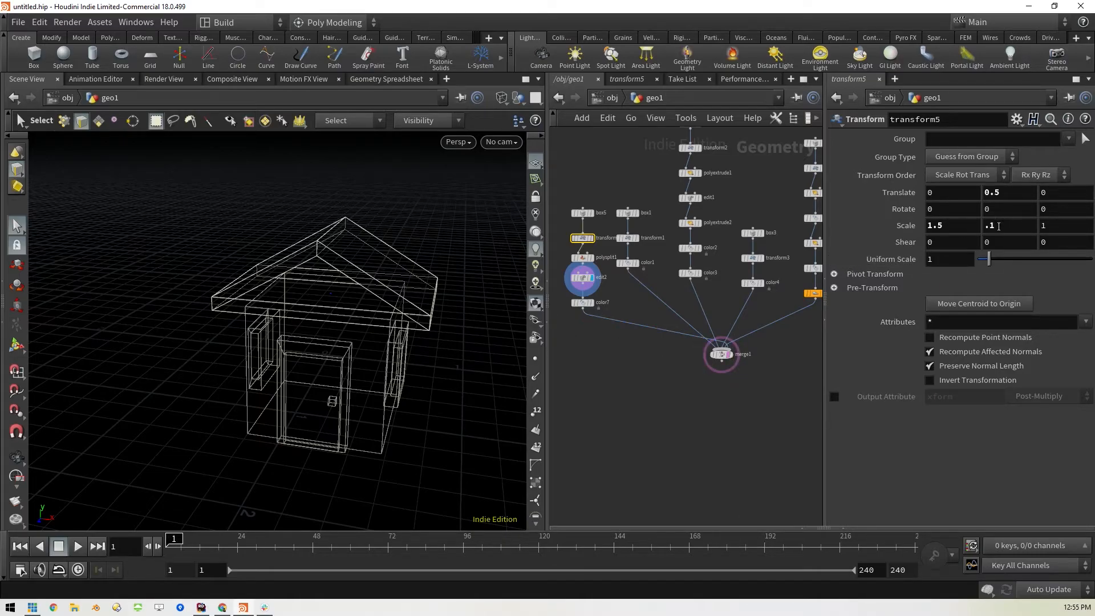
middle_click(1004, 194)
middle_drag(1015, 194, 920, 245)
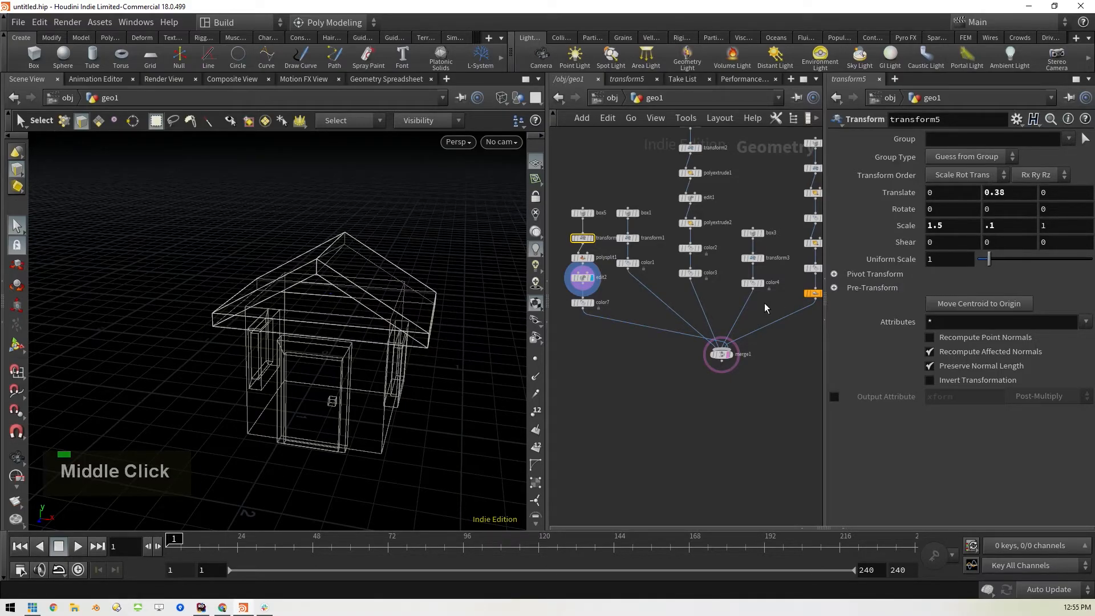
Display the color7 roof result followed by merge1, switching the viewport back to shaded mode
click(591, 303)
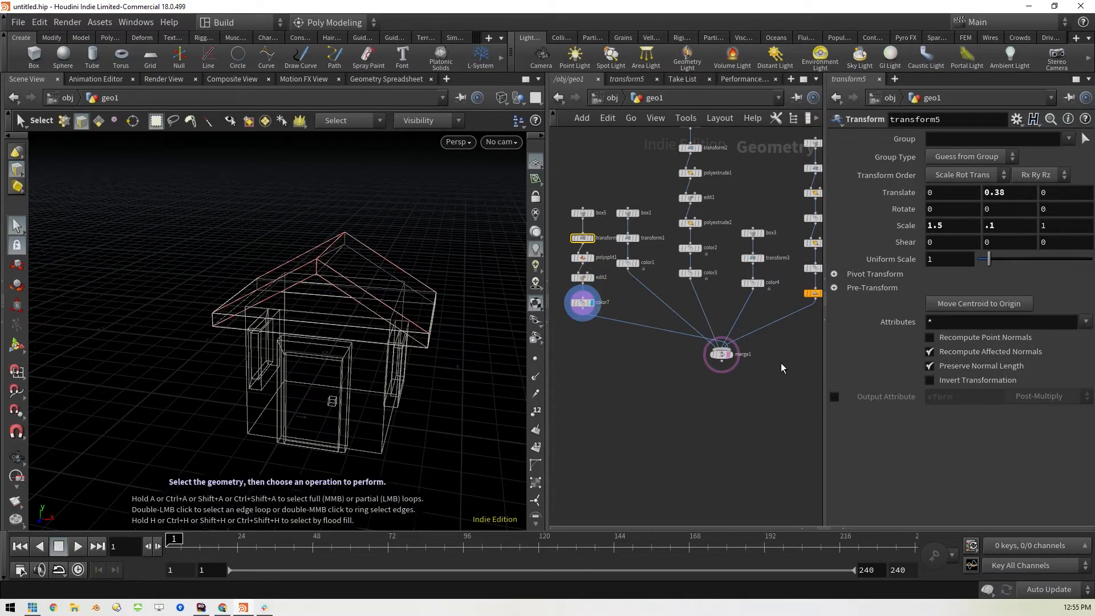
key(w)
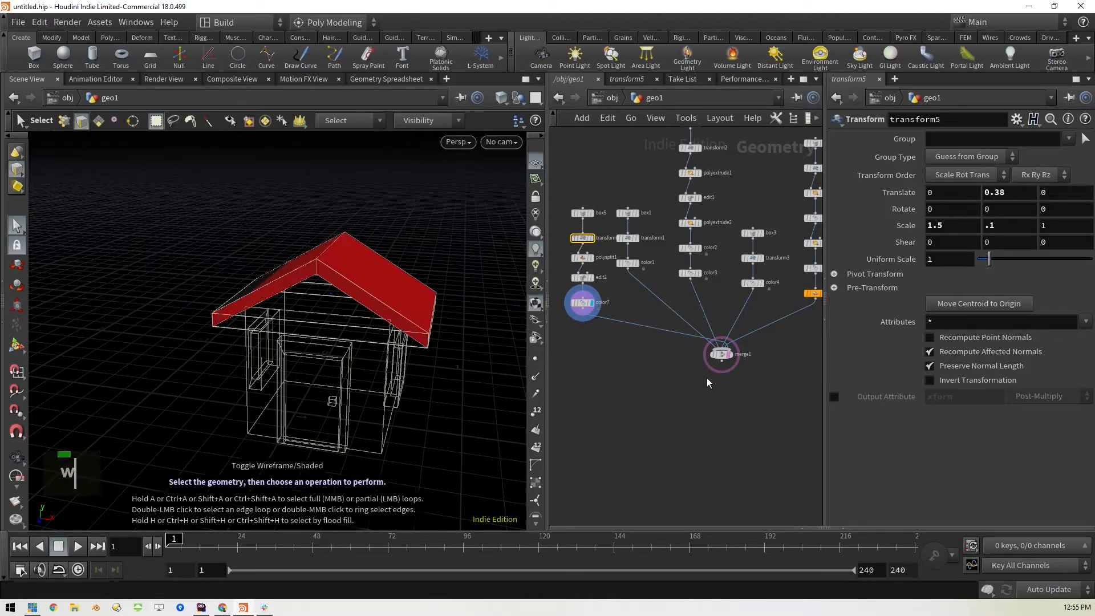
click(732, 355)
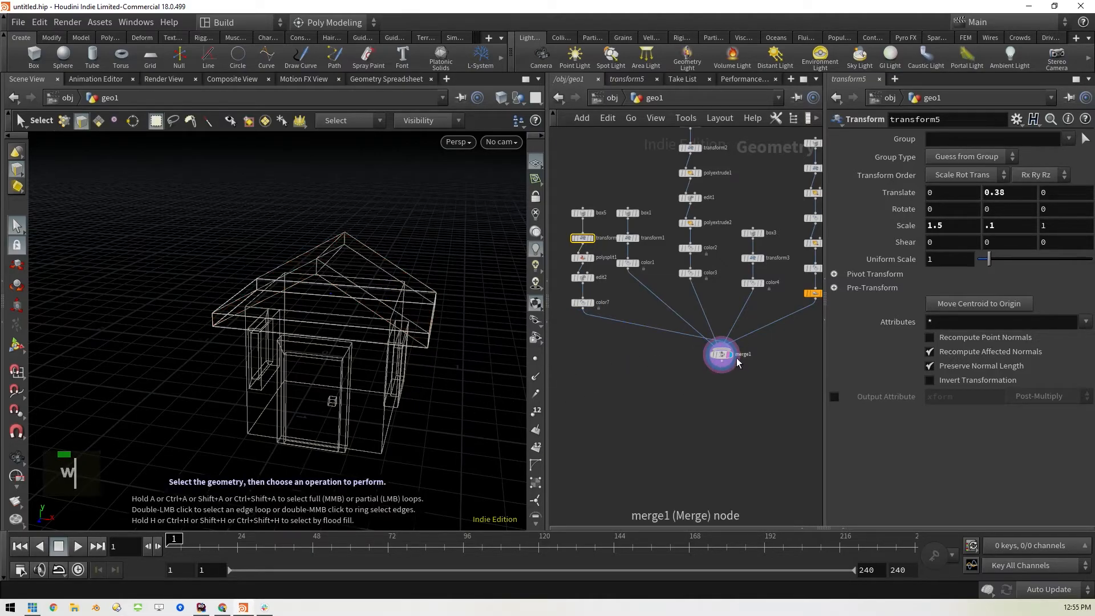
mouse_move(732, 360)
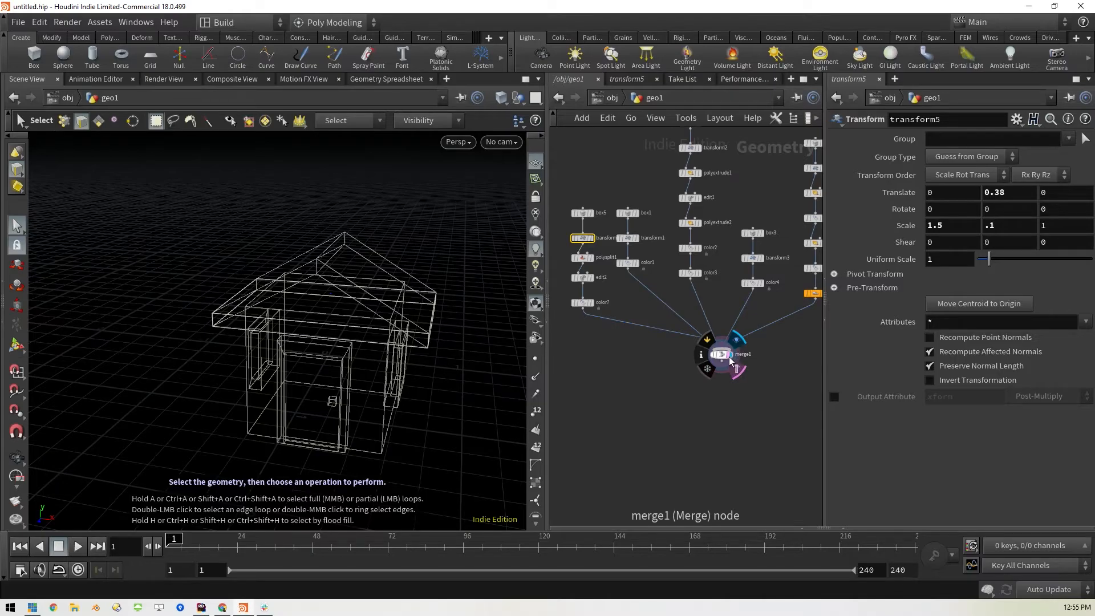
key(w)
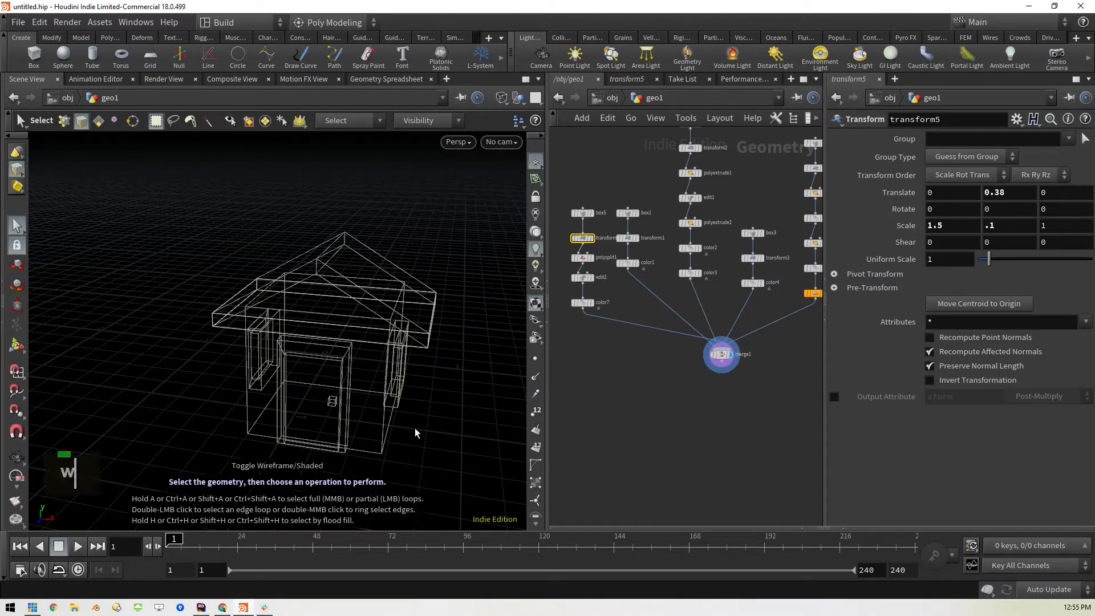
key(w)
key(Tab)
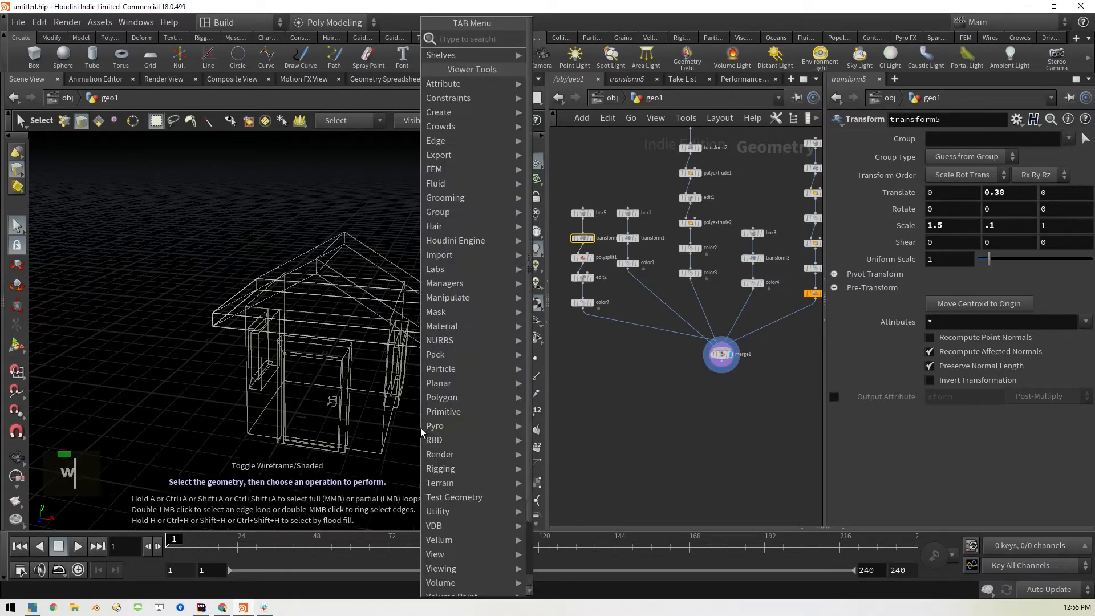
key(BackSpace)
key(BackSpace)
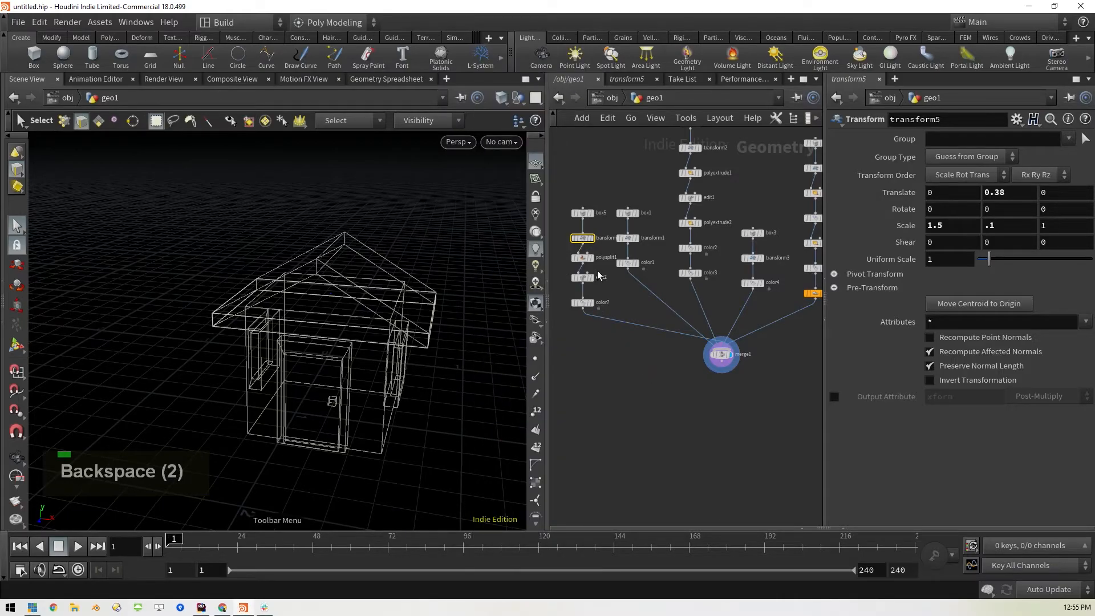
Move merge1 to beneath the centre of its input branches and redisplay it after checking the color7 result
drag(723, 359, 690, 368)
mouse_move(695, 369)
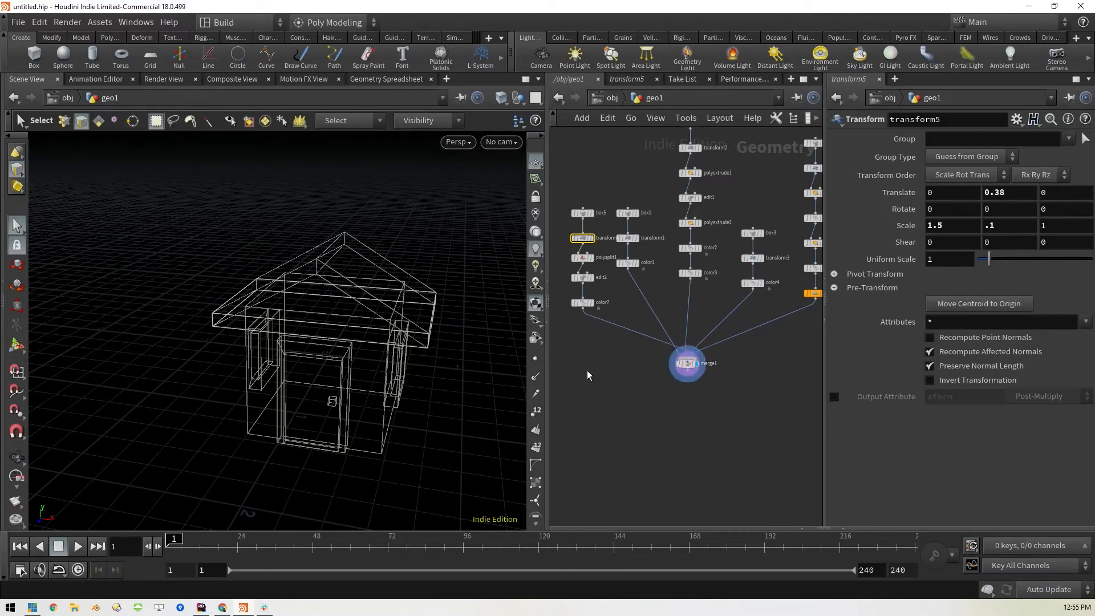
click(591, 302)
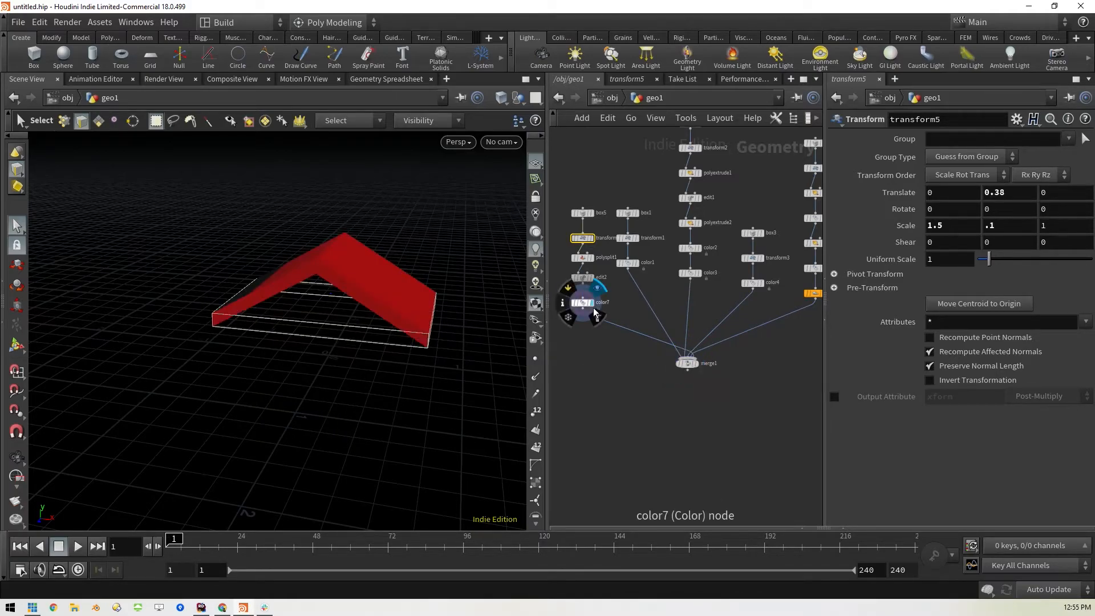
click(697, 365)
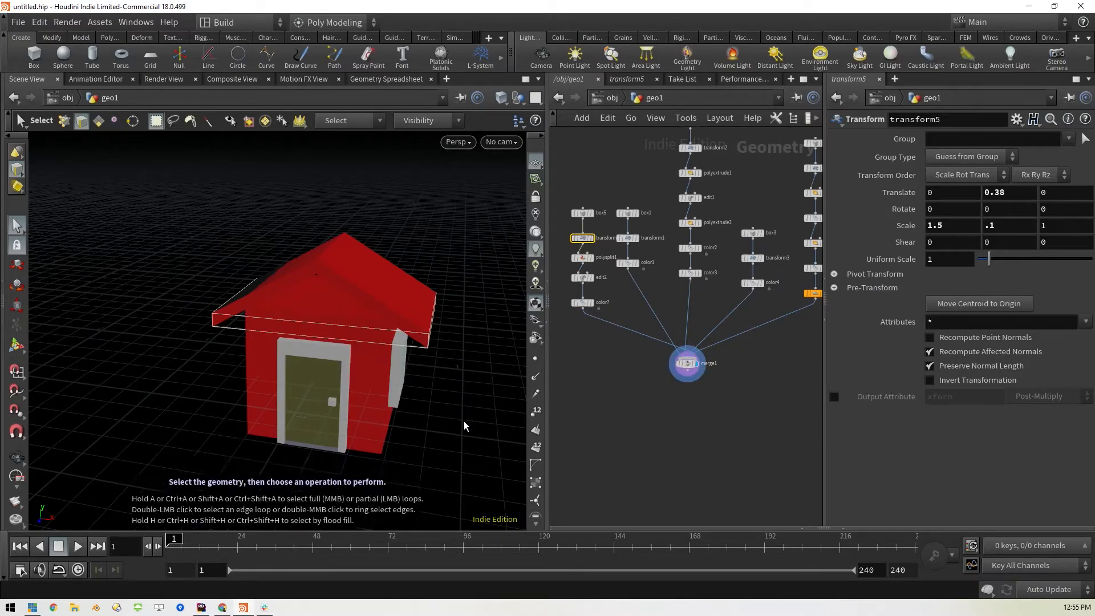
Recolor the roof in color7 to brown with RGB values 0.3, 0.1875 and 0.075
mouse_move(498, 428)
mouse_down()
mouse_move(472, 399)
mouse_move(481, 416)
mouse_up()
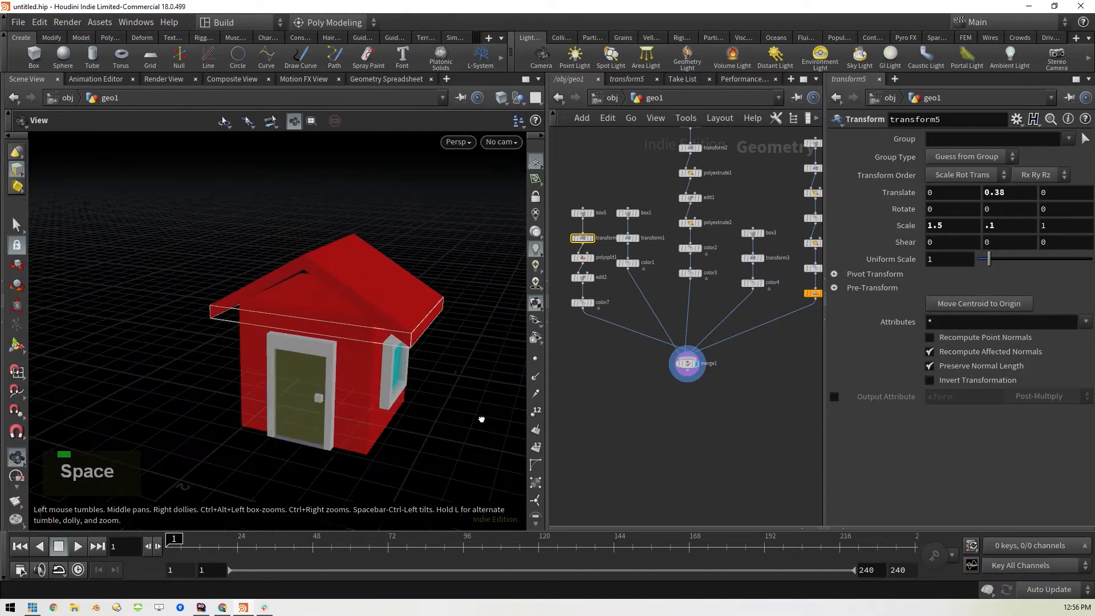
click(582, 303)
click(938, 227)
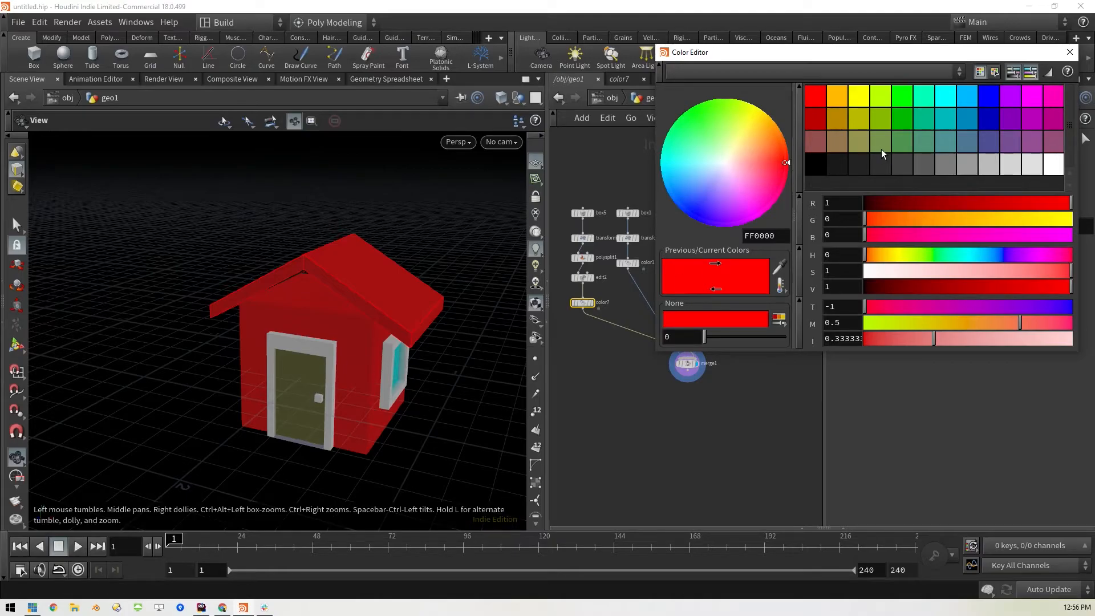
click(839, 141)
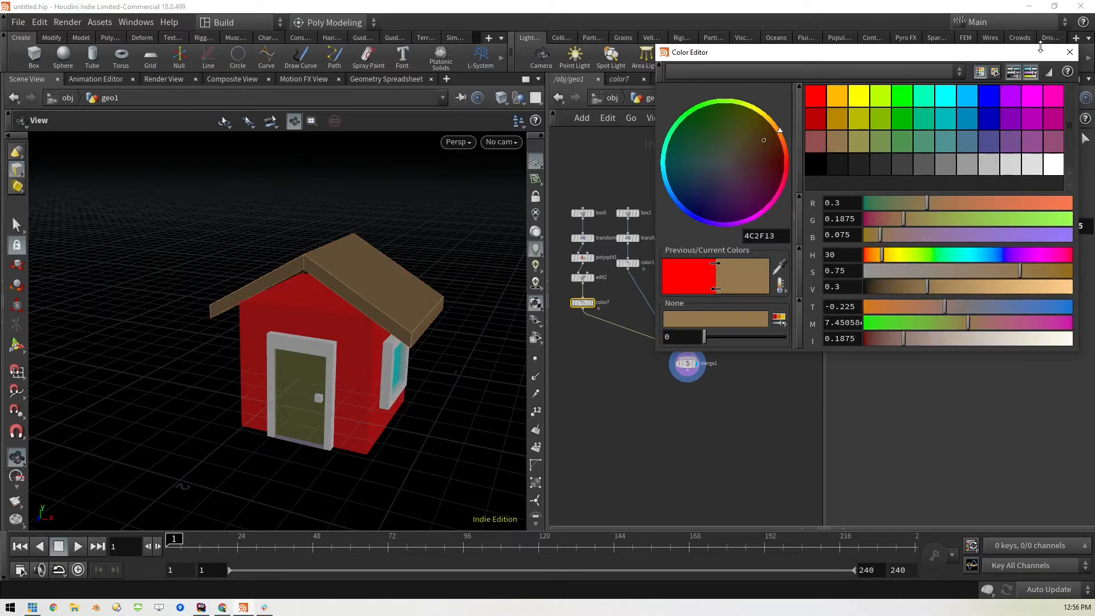
click(1069, 52)
Insert an edge loop at 0.5 through the middle of the red house body after transform1
mouse_move(452, 419)
mouse_down()
mouse_move(472, 405)
mouse_move(437, 425)
mouse_move(462, 436)
mouse_move(459, 416)
mouse_move(456, 430)
mouse_up()
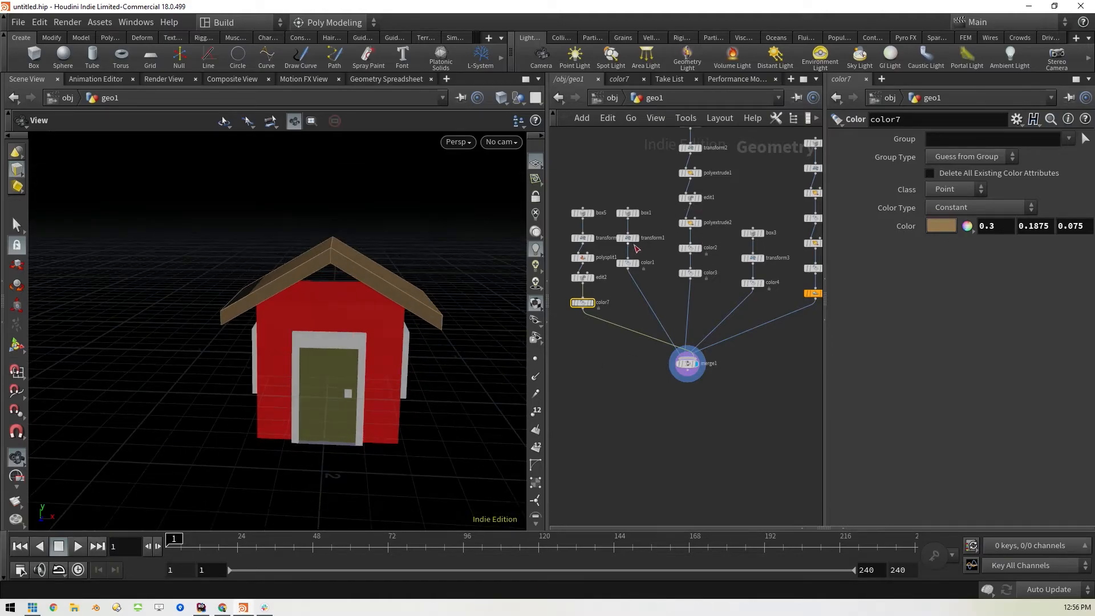
click(627, 237)
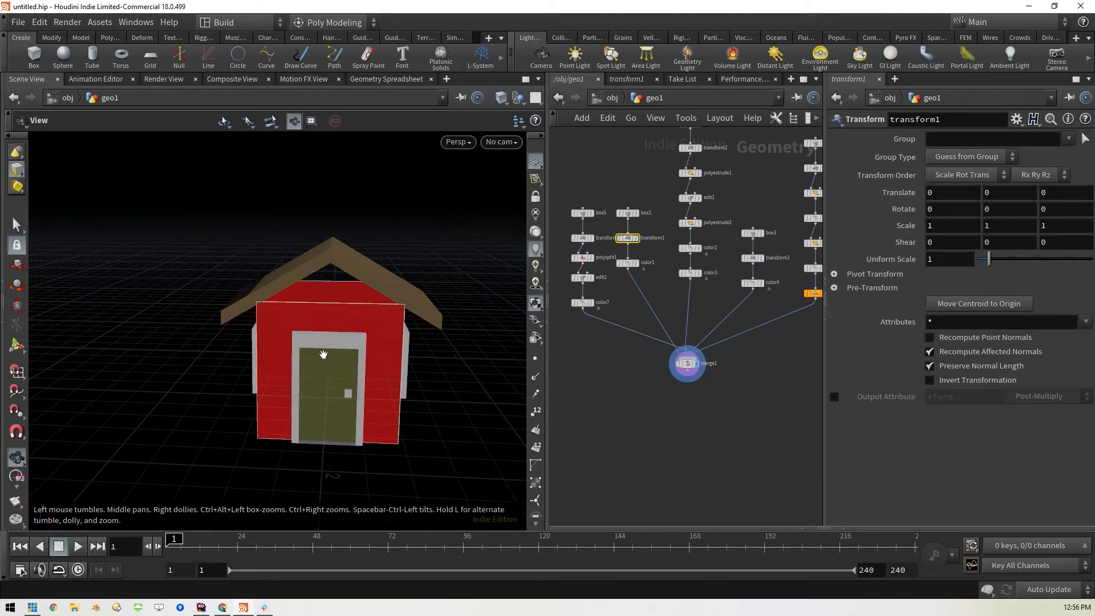
click(16, 225)
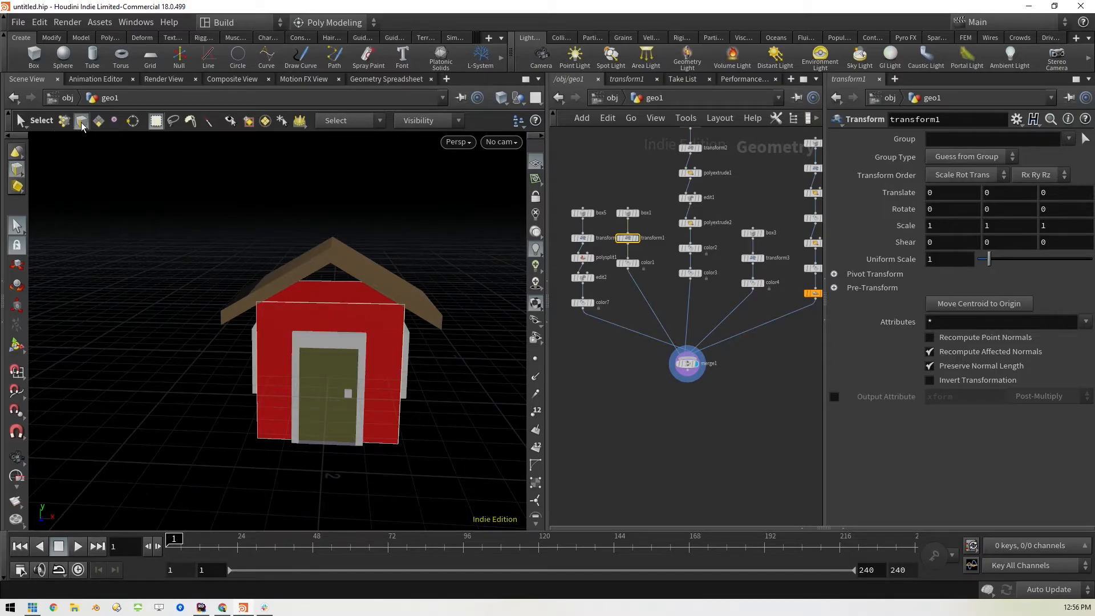
click(95, 123)
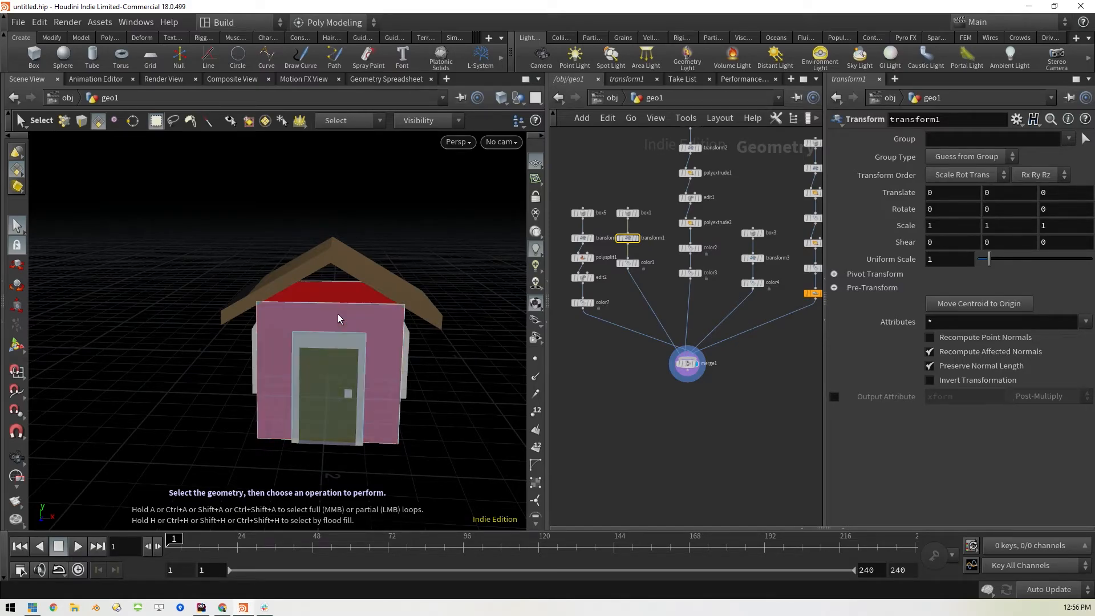
key(c)
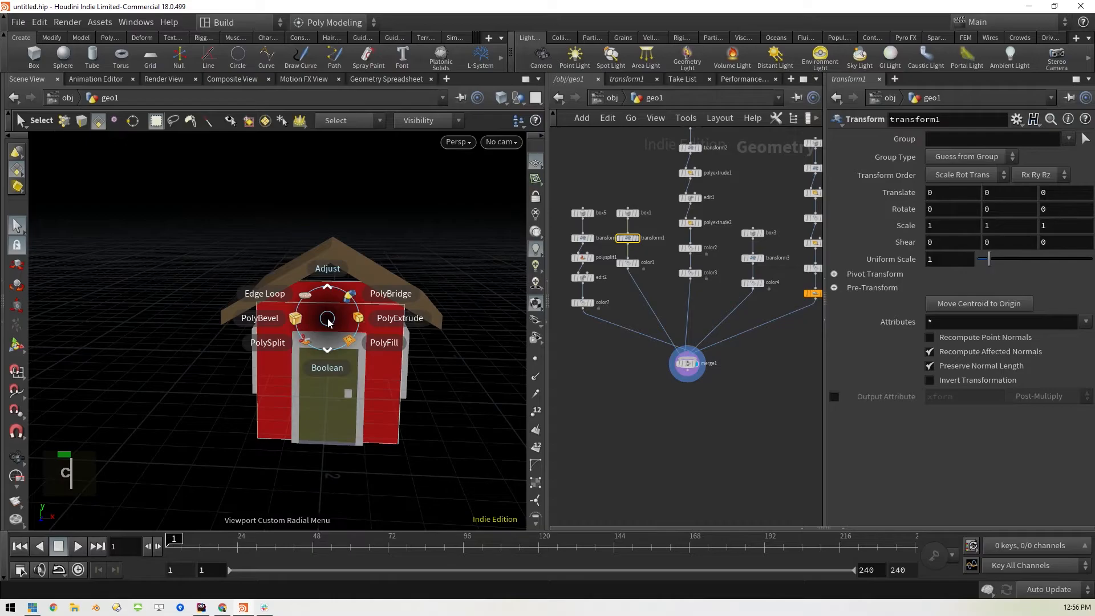
click(289, 297)
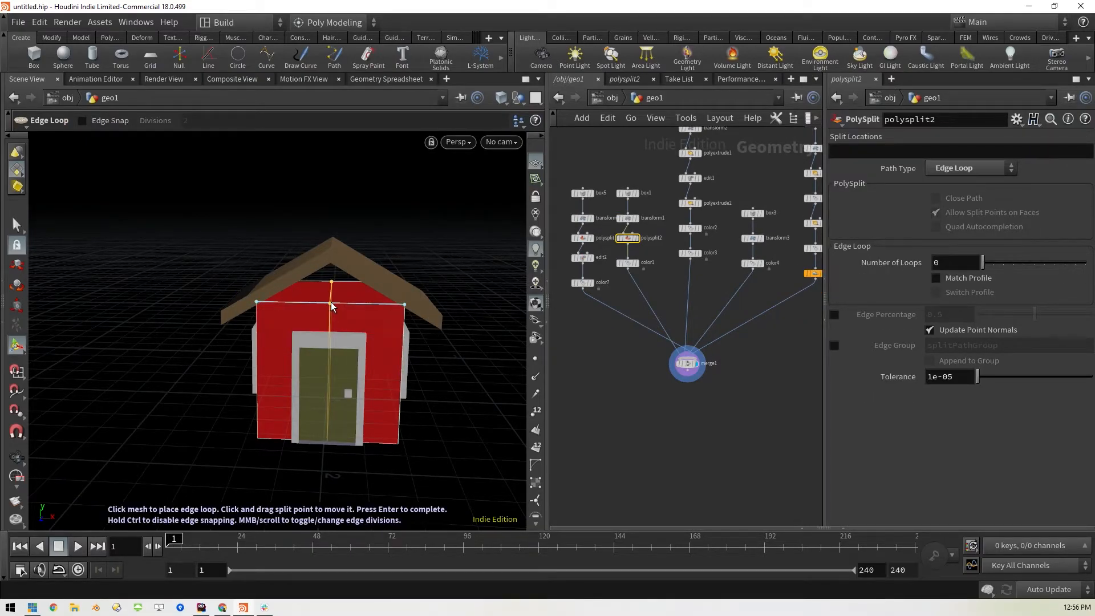
click(331, 307)
click(17, 226)
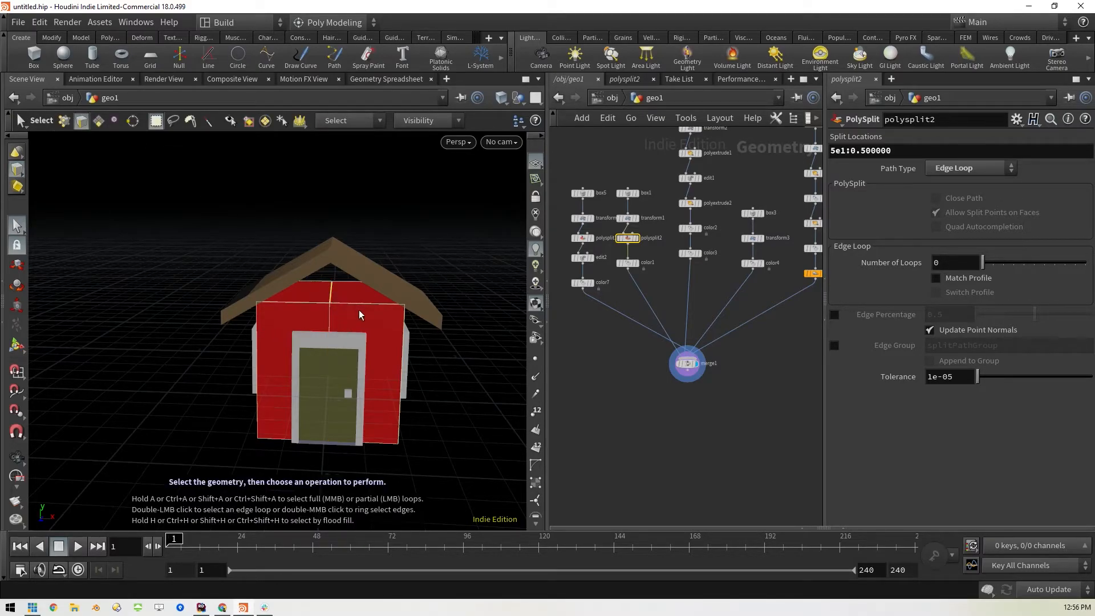
Raise the top middle edge of the red house body by about 0.327 in Y to close the gable under the roof
key(t)
drag(332, 266, 331, 217)
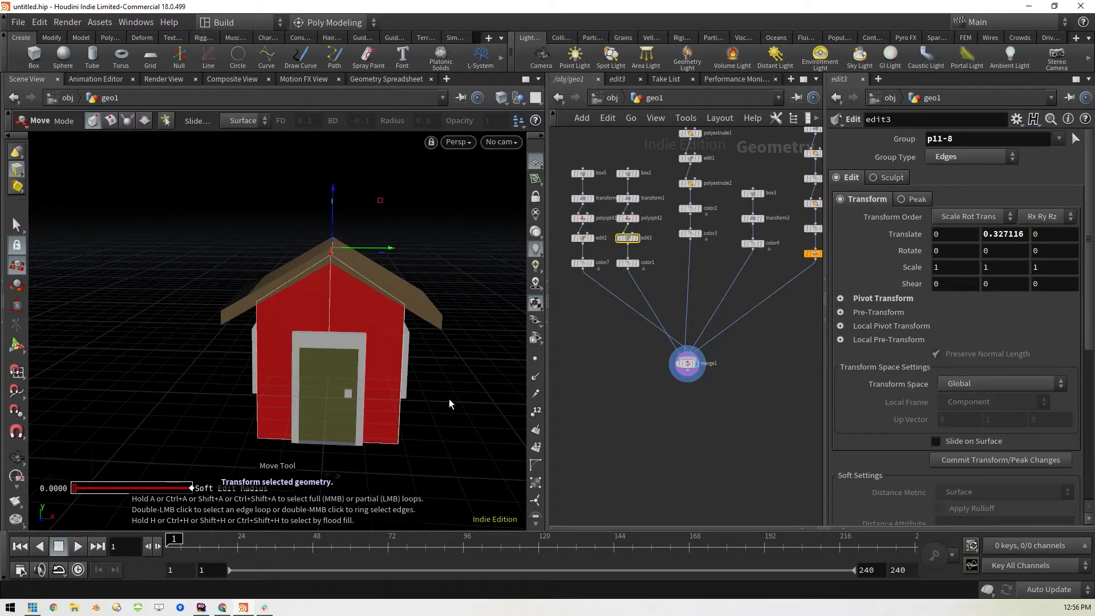
key(Return)
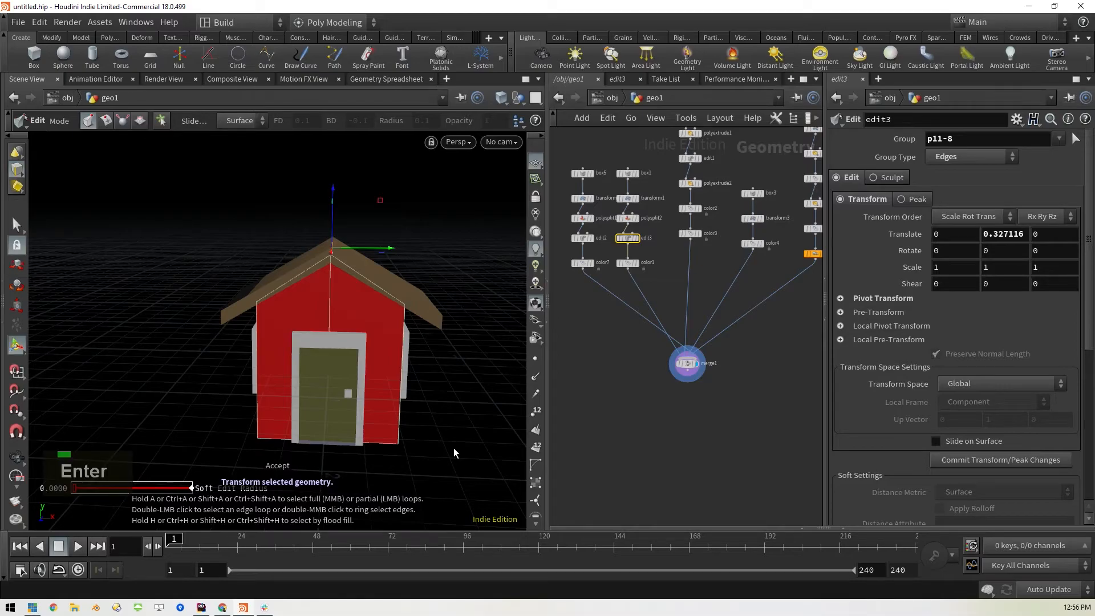
key(s)
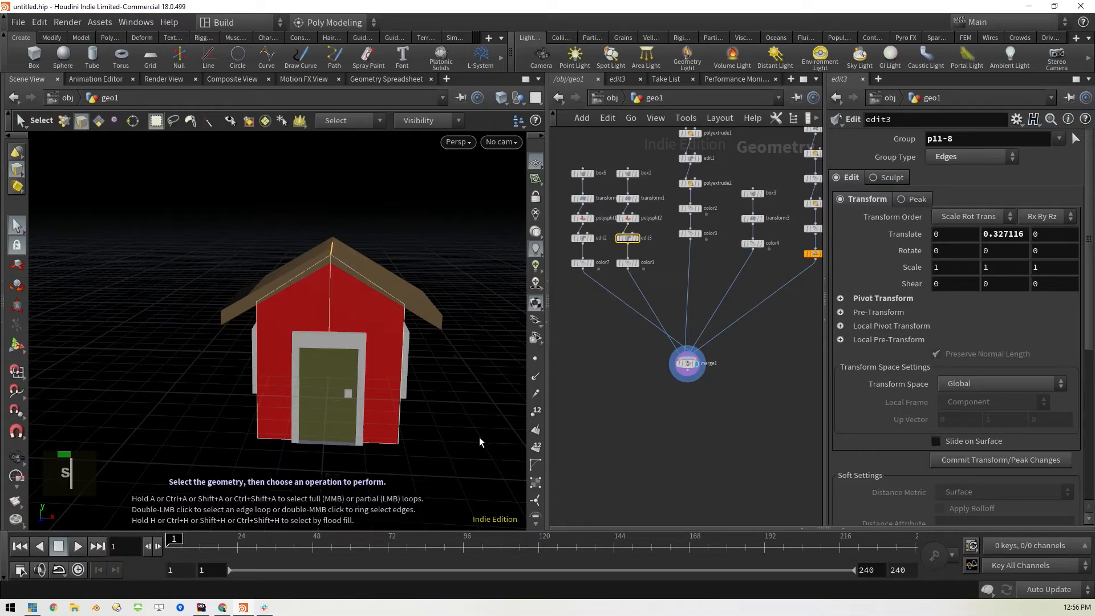
key(Escape)
drag(478, 437, 468, 407)
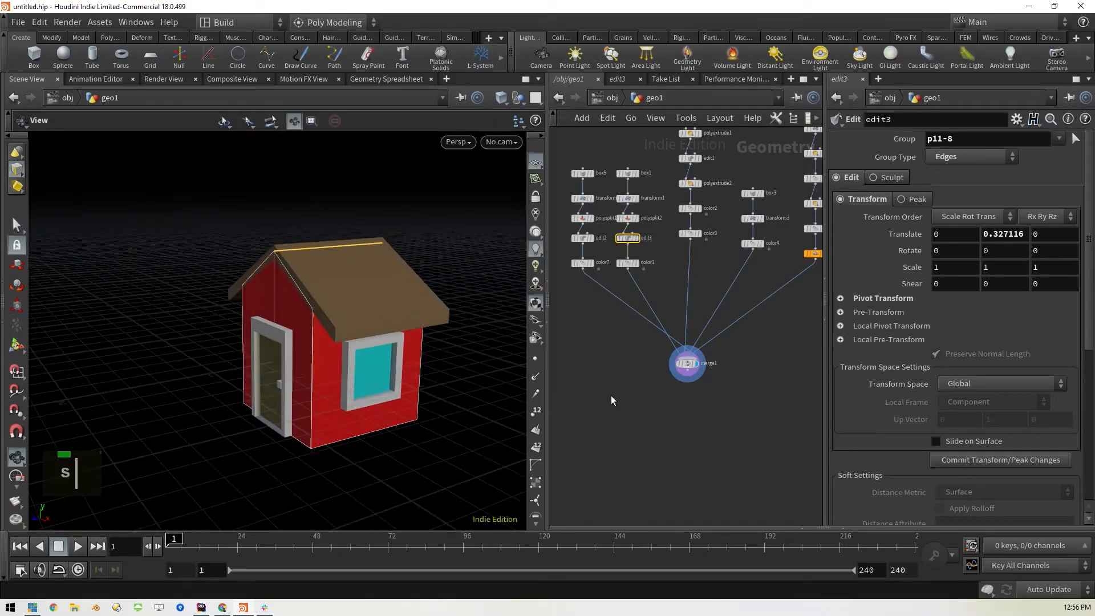
drag(378, 433, 457, 440)
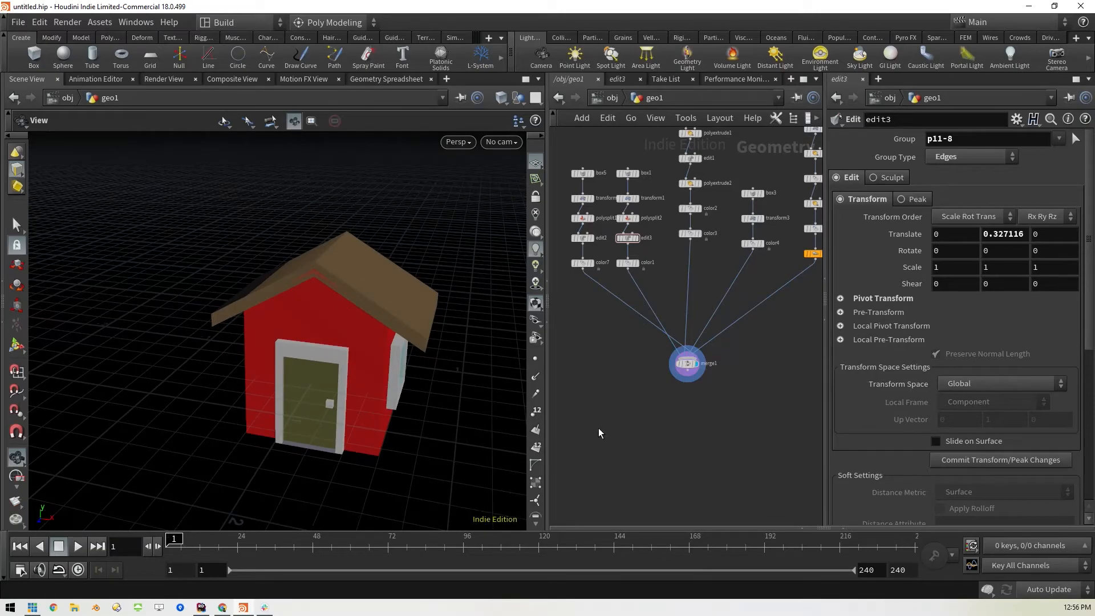
drag(376, 391, 640, 451)
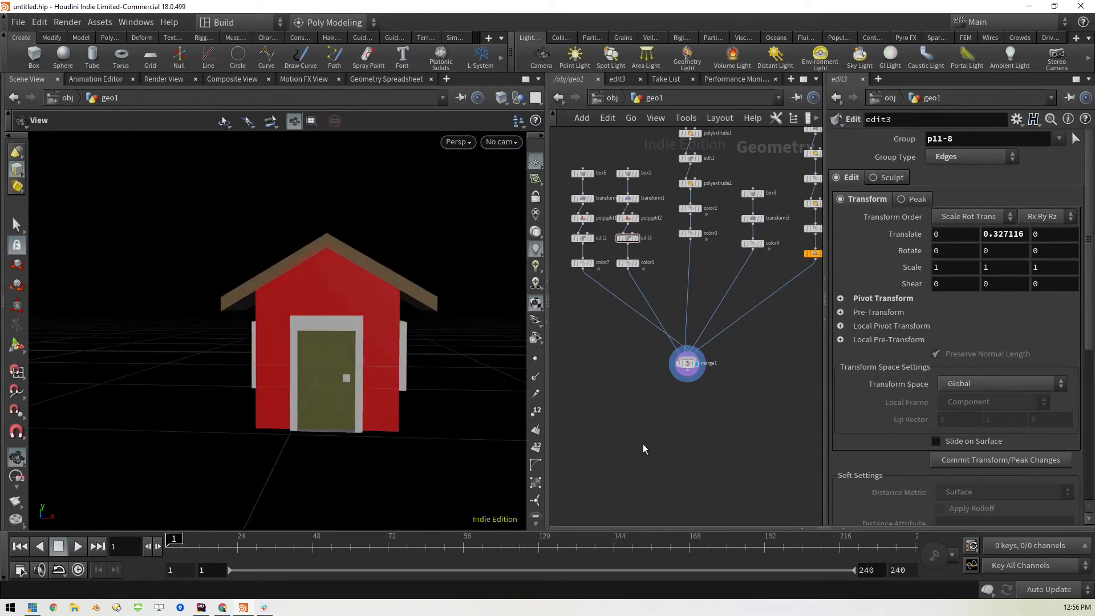
Add a Labs Axis Align node below merge1, with X and Z centred and Y at Min, and display its result
click(687, 363)
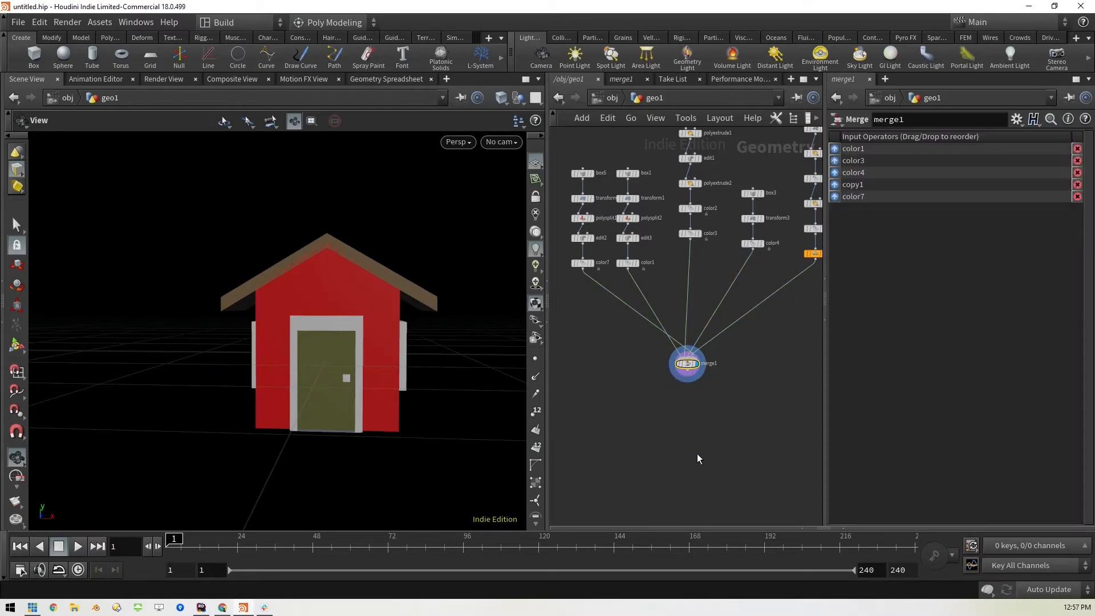
key(Tab)
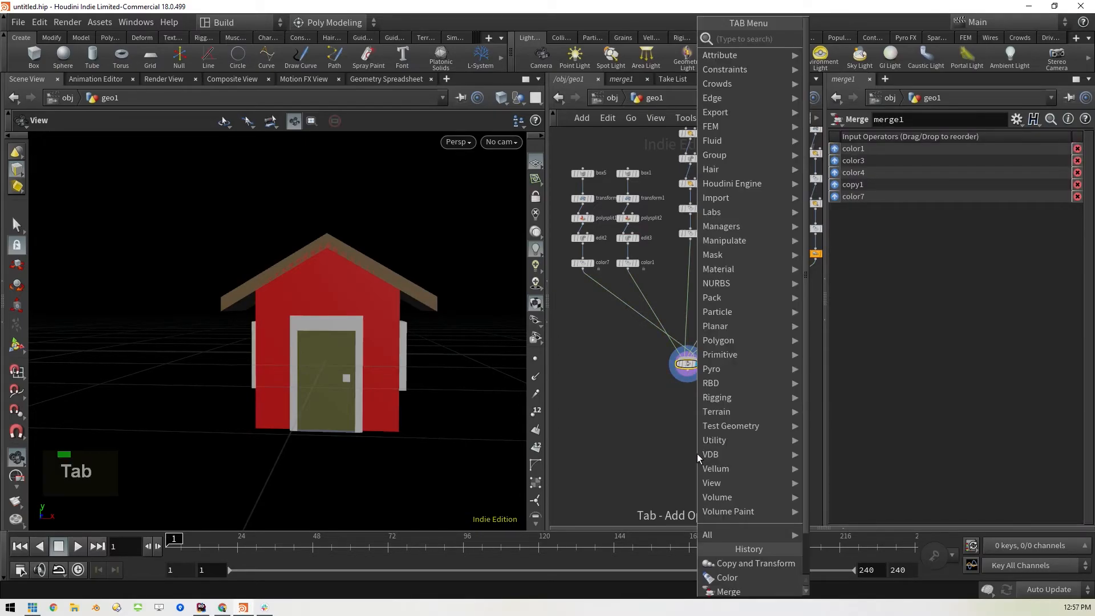
text(axi)
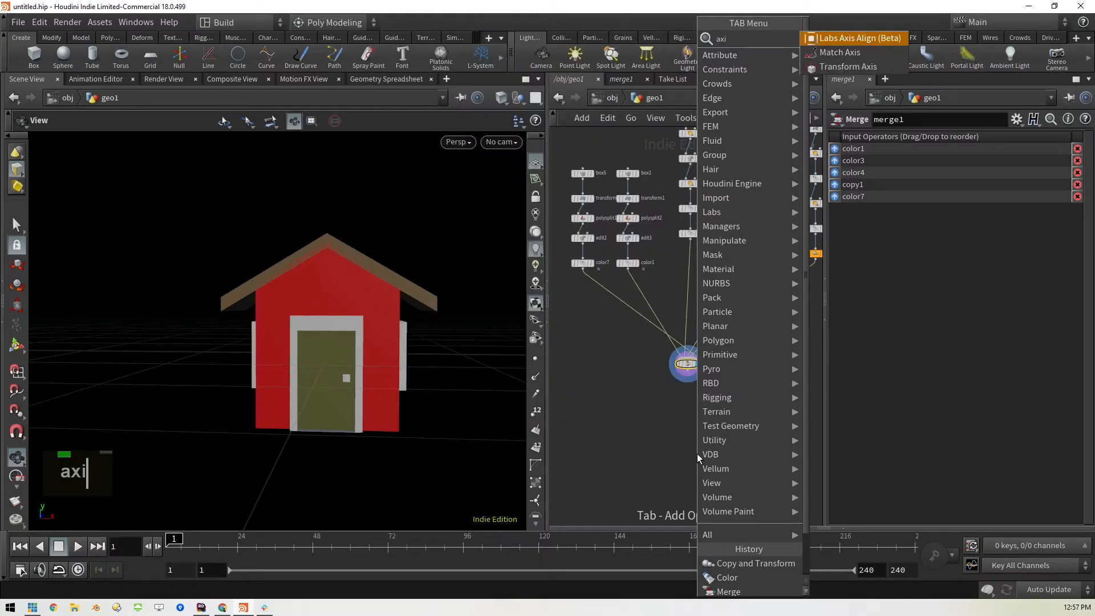
click(850, 39)
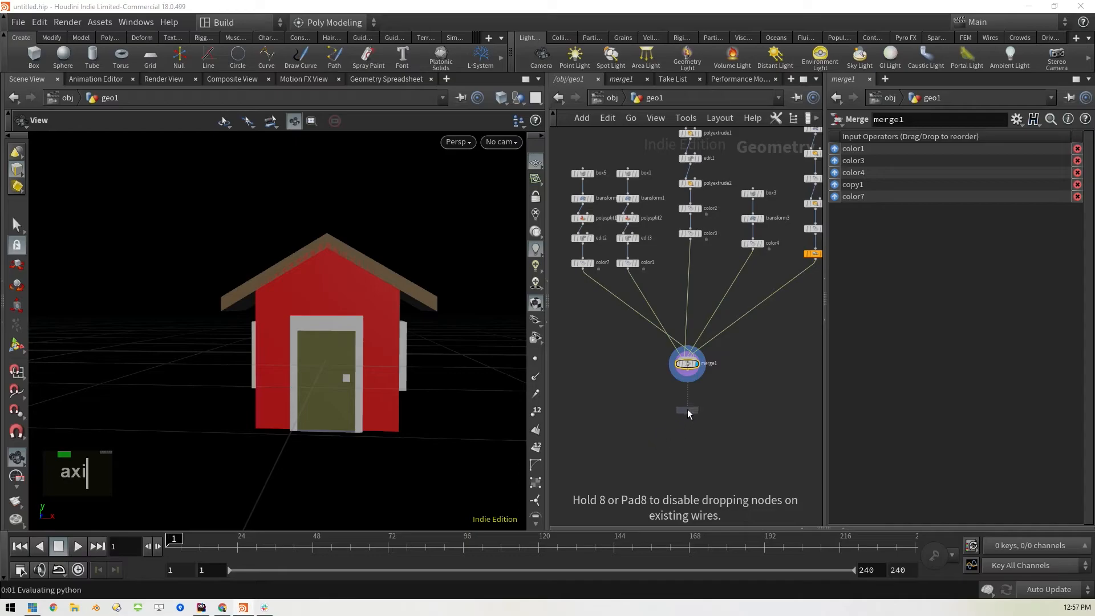
click(687, 409)
drag(687, 377, 687, 404)
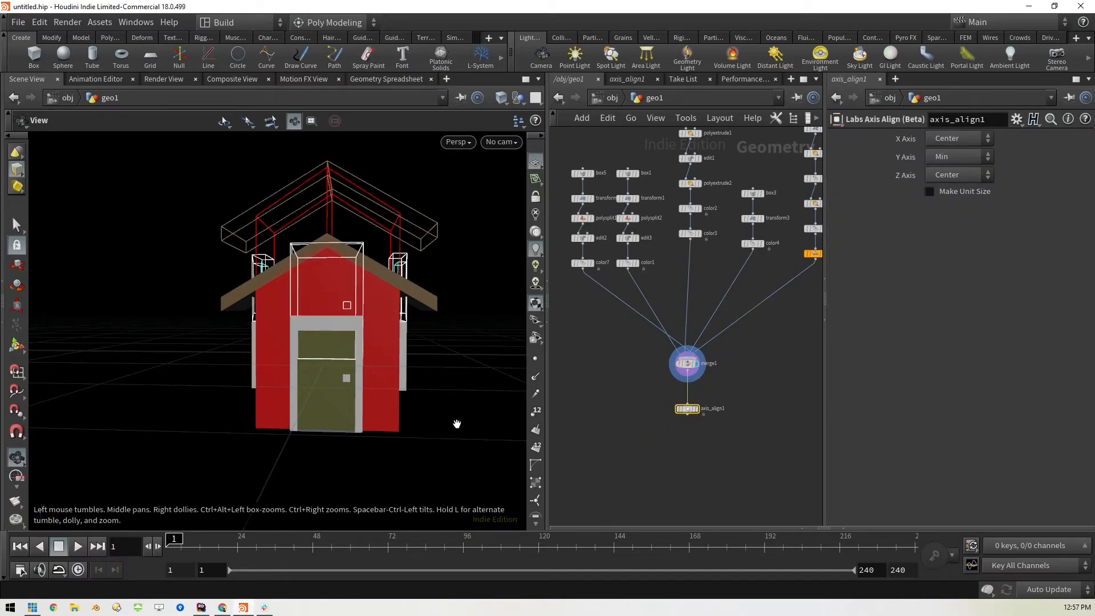
click(697, 409)
drag(472, 435, 415, 430)
middle_drag(436, 397, 427, 404)
drag(427, 403, 379, 408)
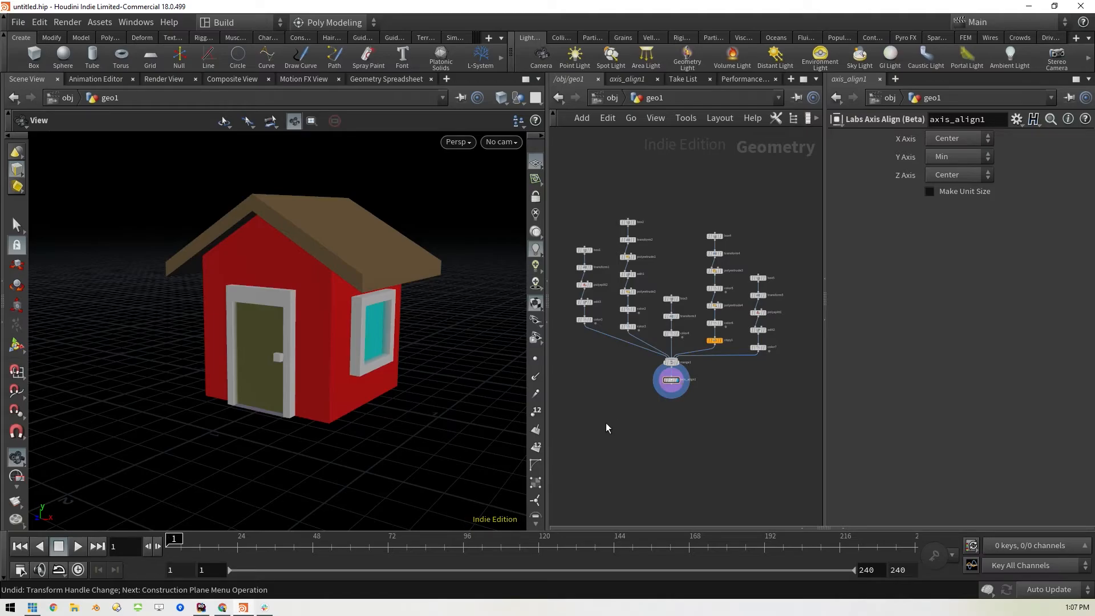
Go up to the object level and add a camera below geo1
key(u)
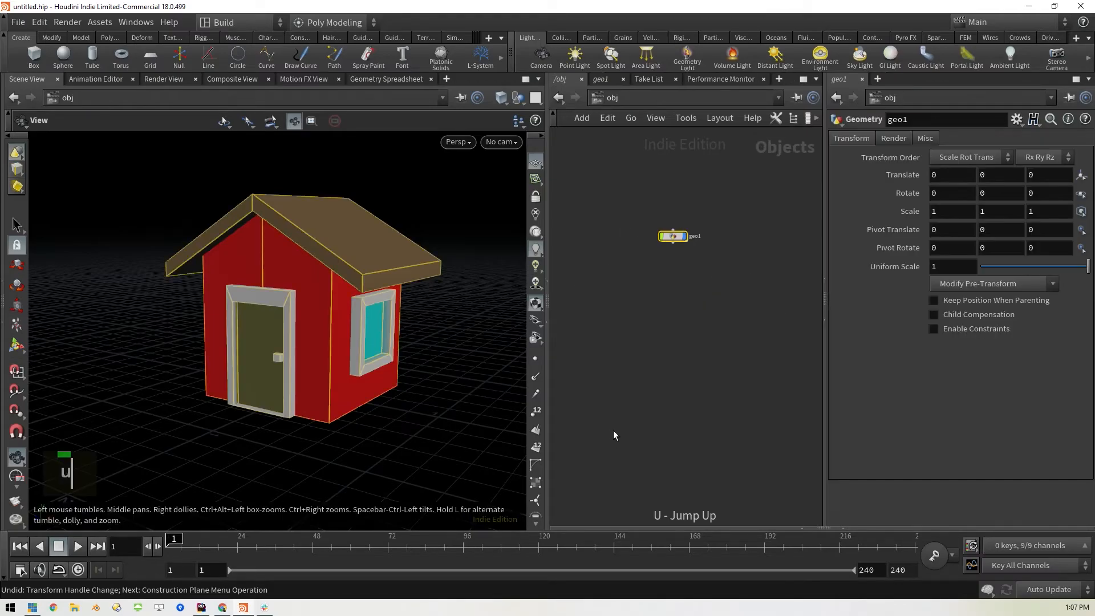
middle_drag(672, 318, 663, 349)
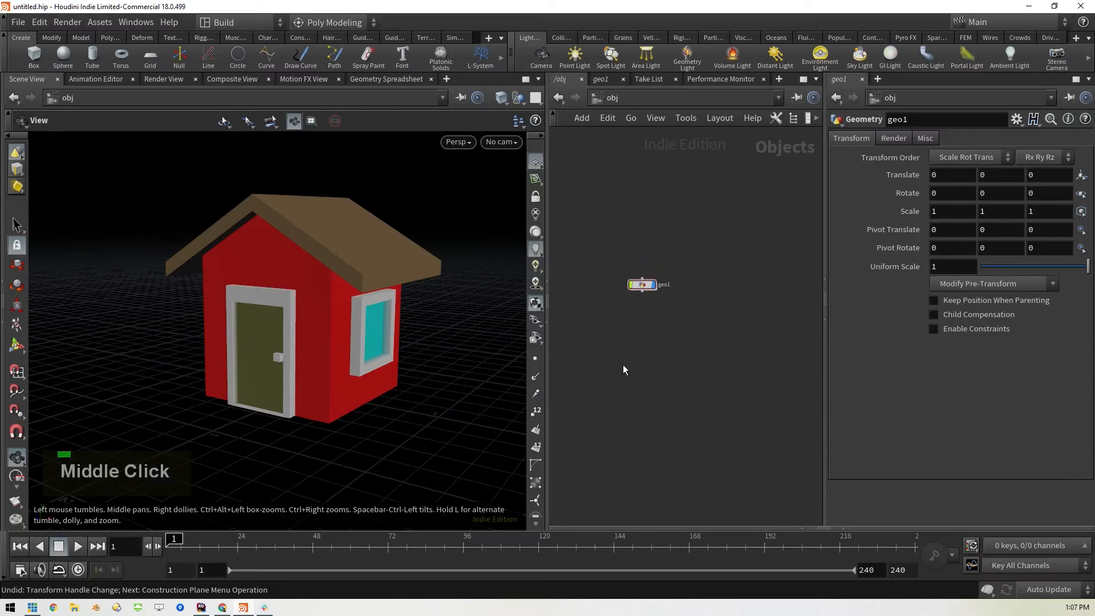
key(Tab)
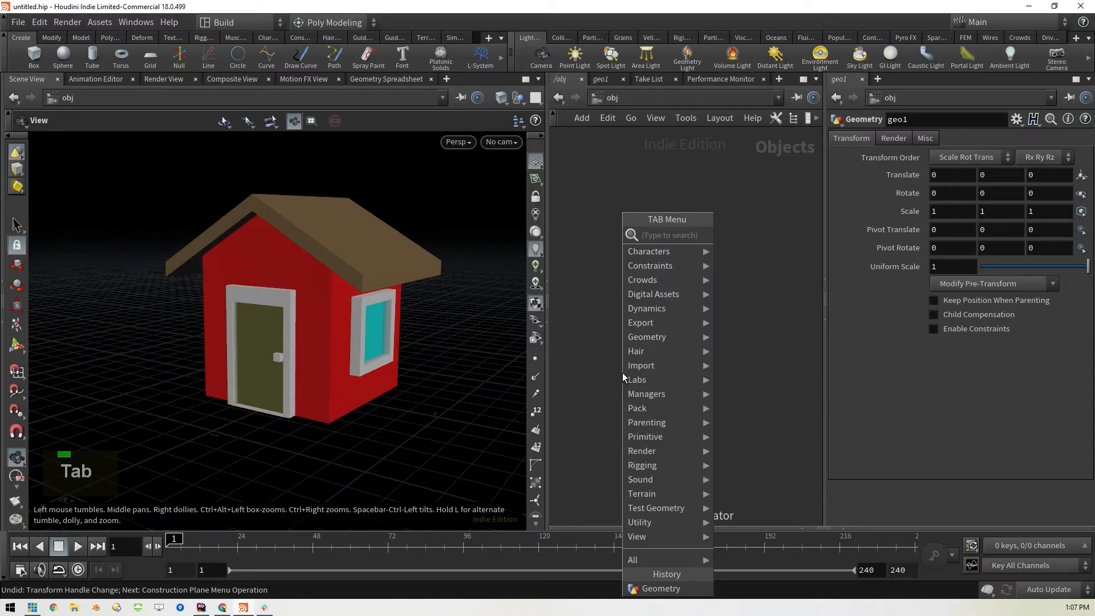
text(cam)
key(Return)
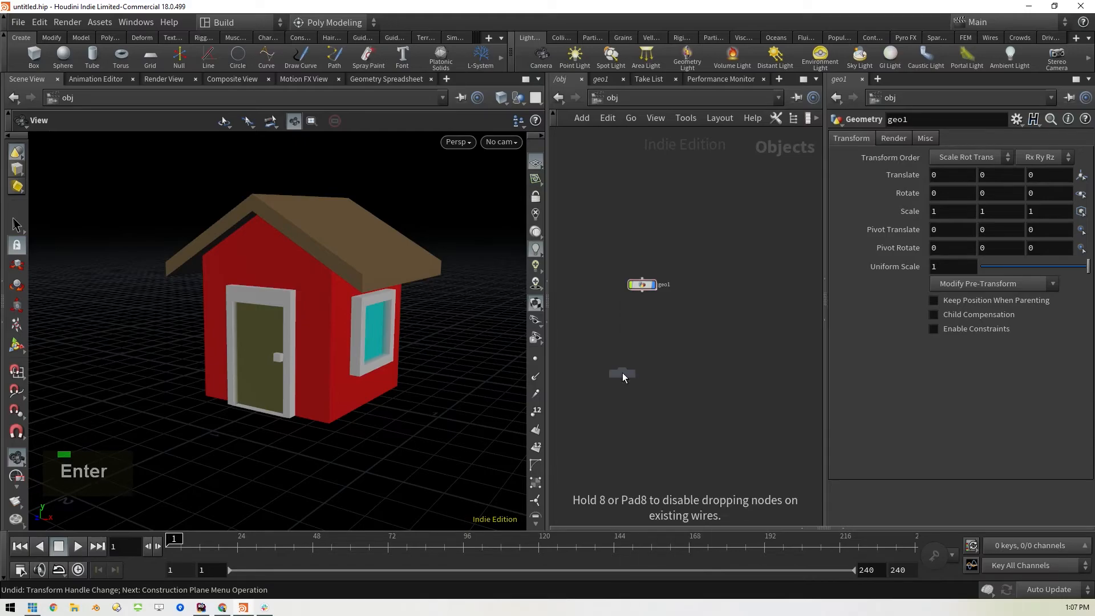
click(641, 346)
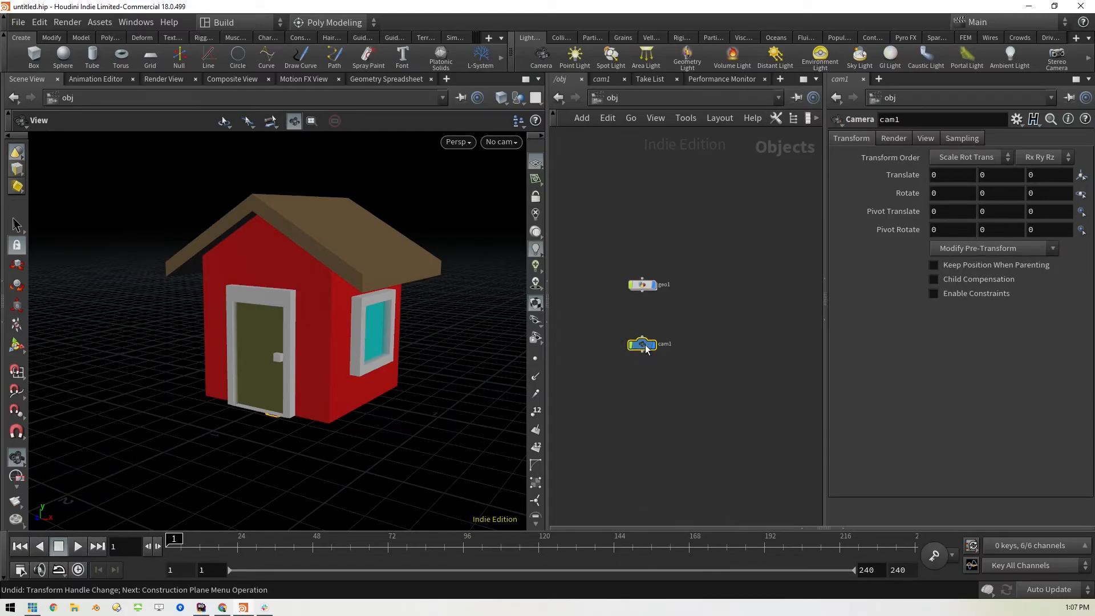
Look through cam1 in the viewport and lock the camera to the view
click(512, 144)
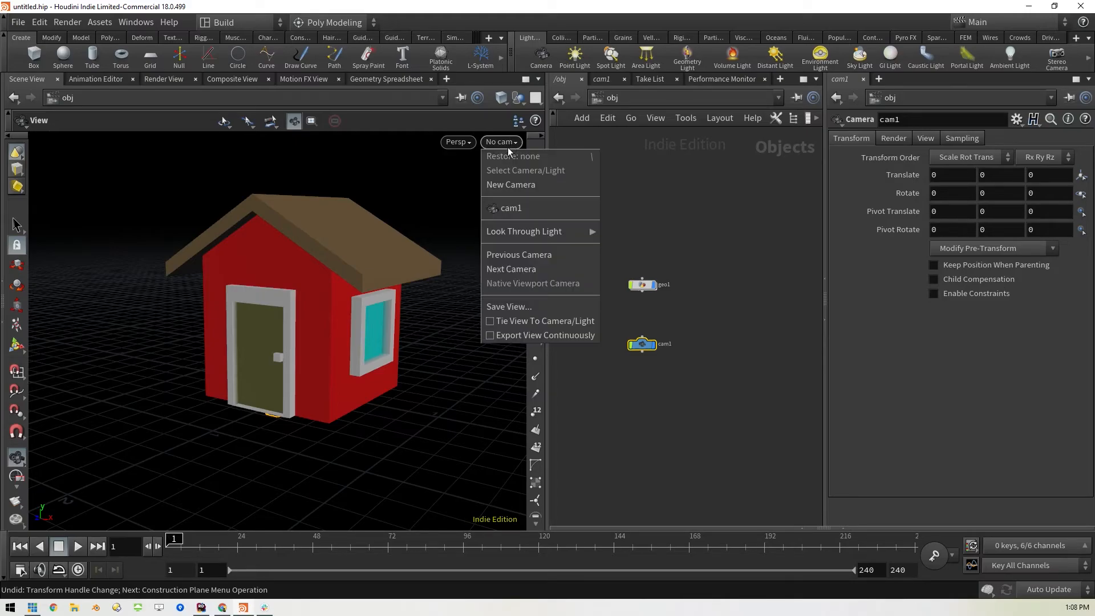
click(519, 211)
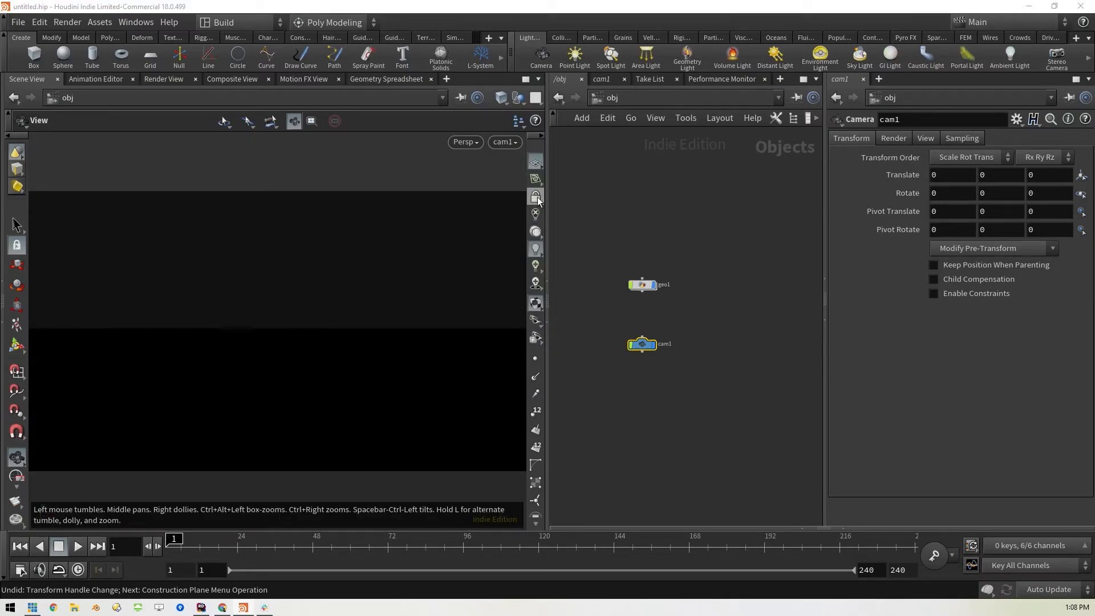
click(536, 198)
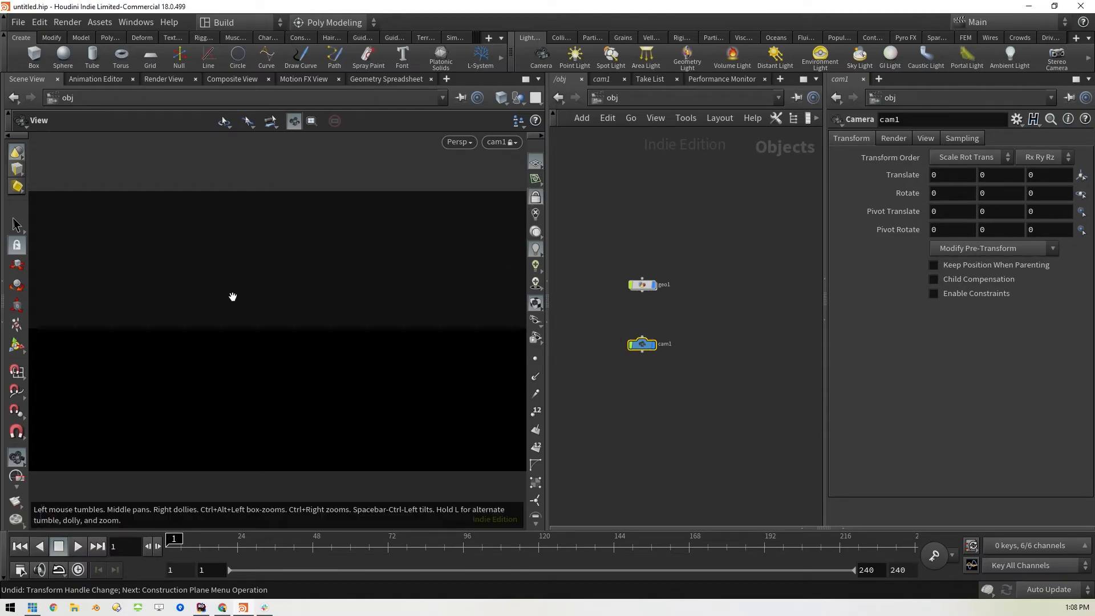
Frame the house with cam1 at about 3.05, 1.25, 3.07, rotated about -8.25 and 53.2 degrees, and unlock the camera from the view
scroll(251, 298, down, 8)
middle_drag(266, 267, 271, 371)
scroll(271, 371, down, 5)
middle_drag(301, 282, 304, 354)
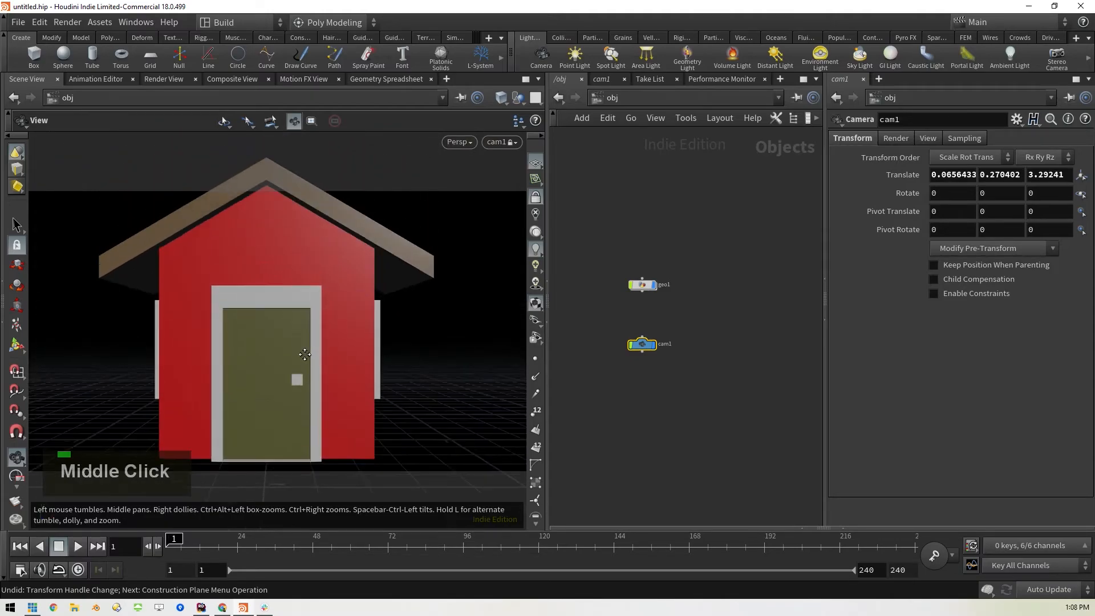
scroll(320, 315, down, 5)
drag(379, 313, 337, 320)
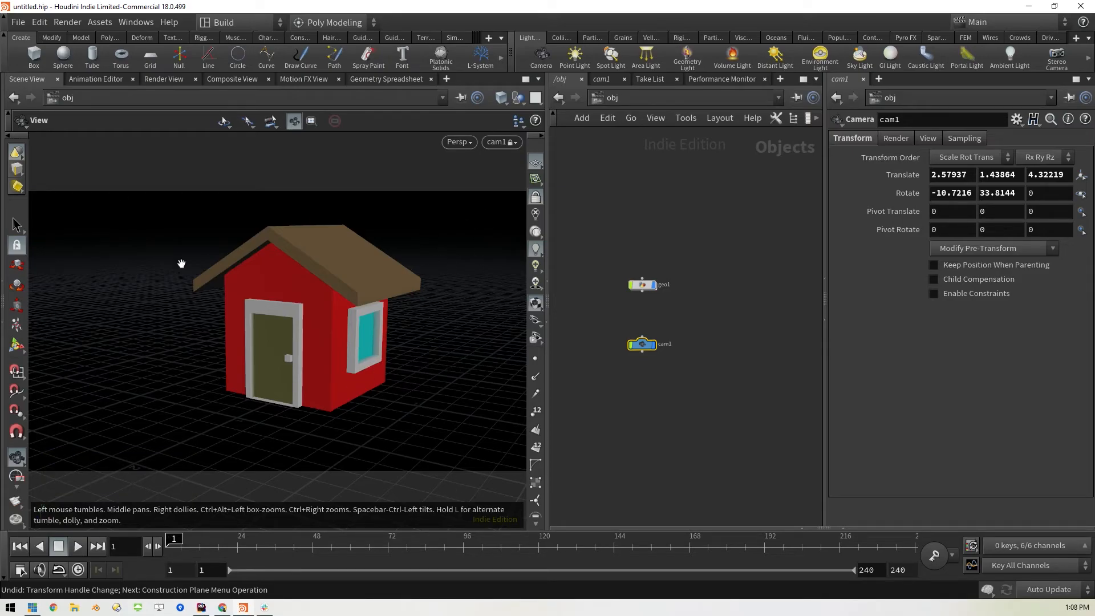
scroll(421, 392, up, 6)
scroll(336, 316, down, 6)
drag(358, 325, 411, 330)
middle_drag(411, 331, 279, 398)
scroll(363, 388, up, 5)
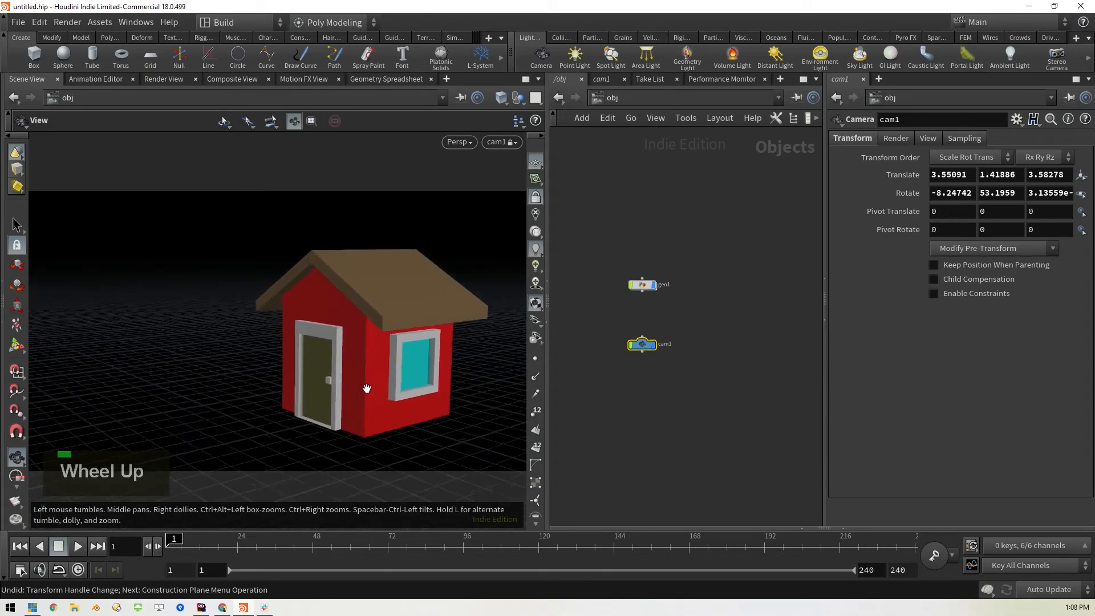
click(535, 196)
Leave the camera view and add a Light object below cam1
scroll(371, 359, down, 6)
drag(362, 365, 445, 376)
click(700, 412)
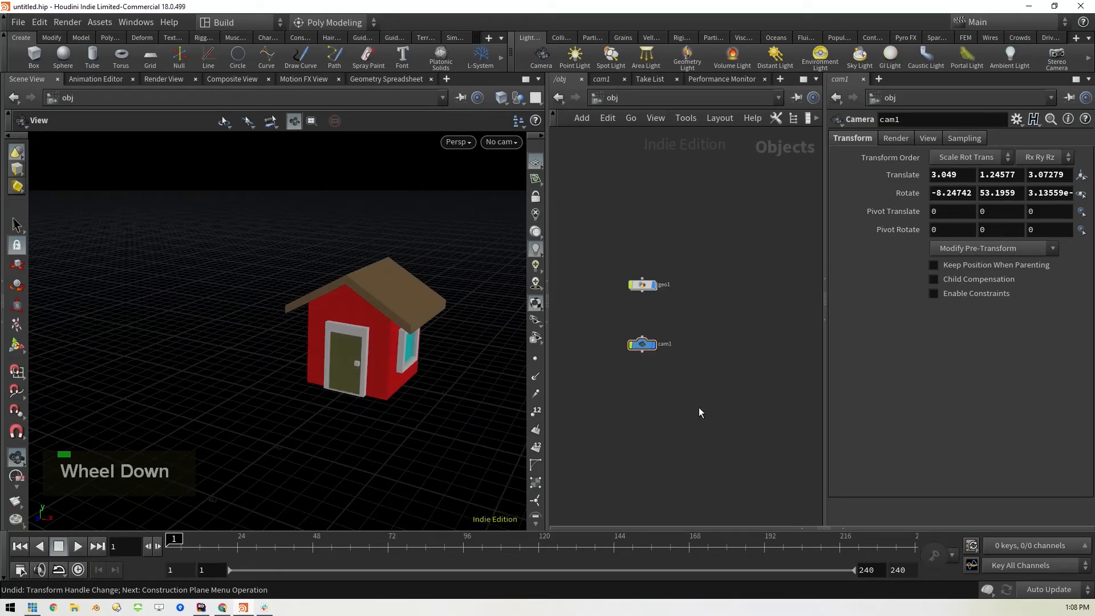
key(Tab)
text(ligh)
key(Return)
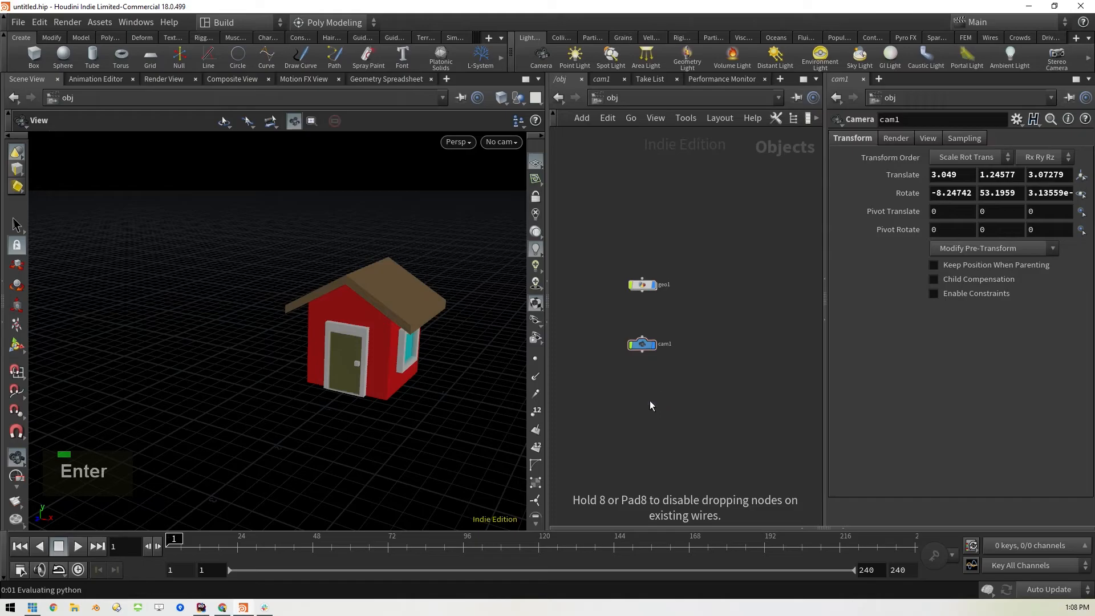
click(650, 401)
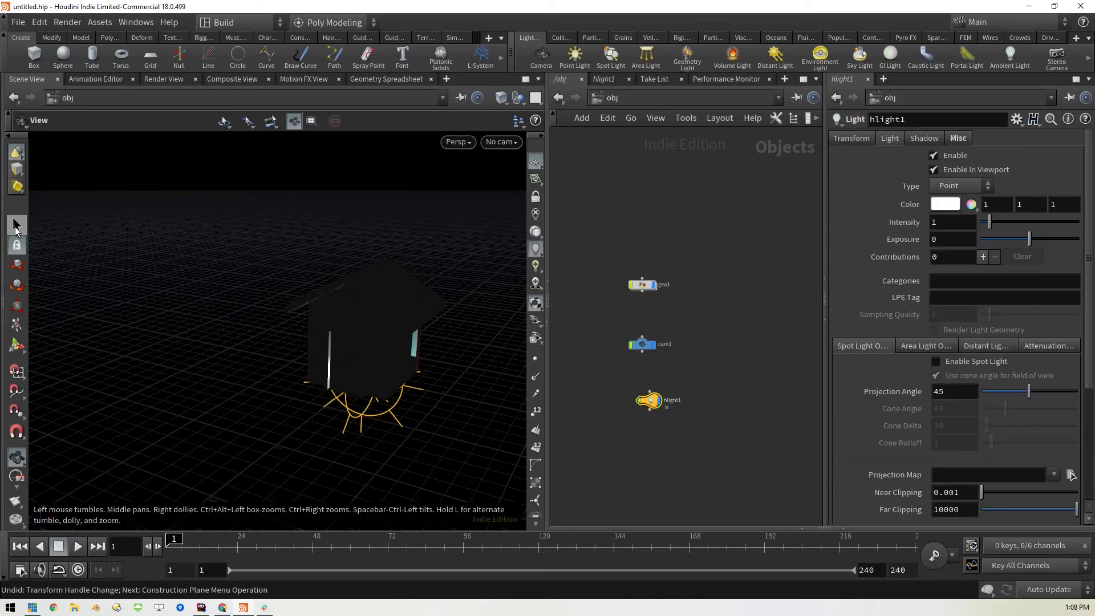
Move the point light hlight1 above the ground in front of the house so it lights the door side
click(17, 345)
drag(363, 357, 294, 285)
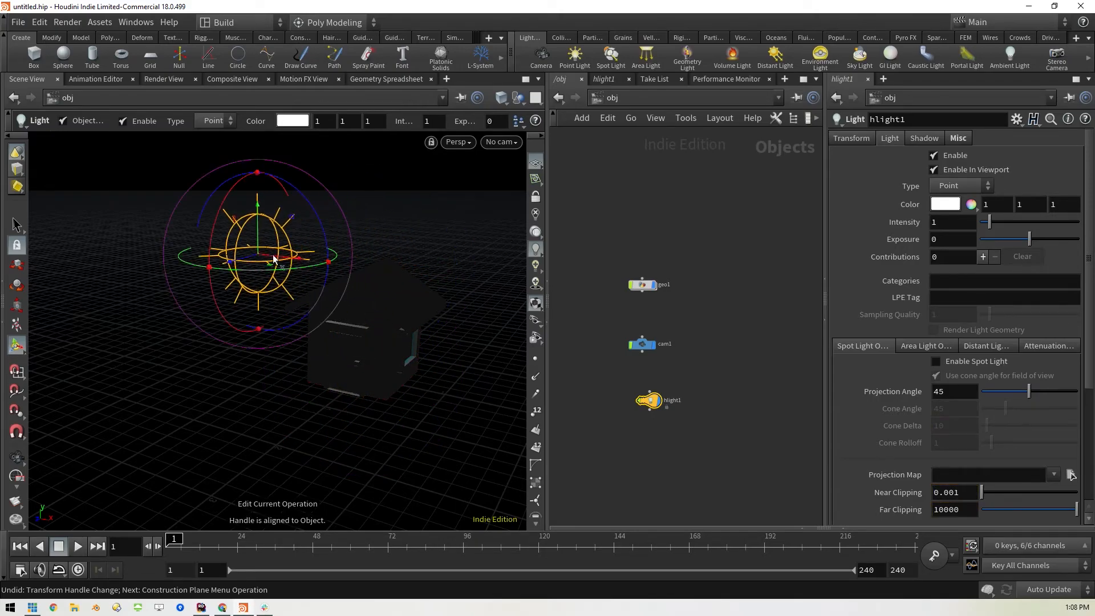
drag(244, 252, 107, 300)
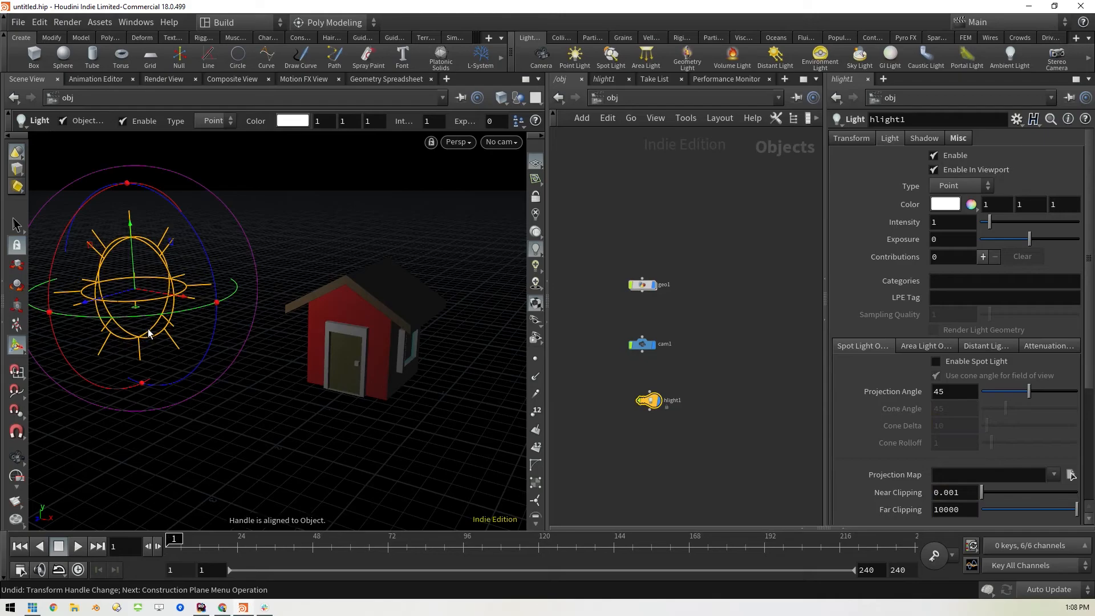
drag(175, 295, 260, 301)
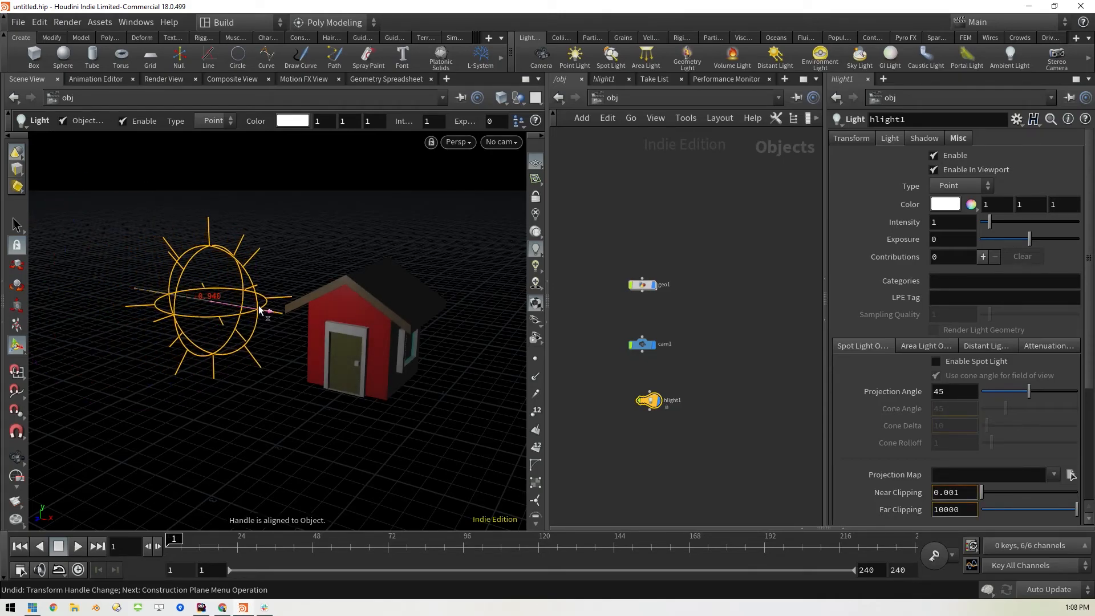
Duplicate hlight1 and move the copy to the window side of the house to light that wall
click(675, 436)
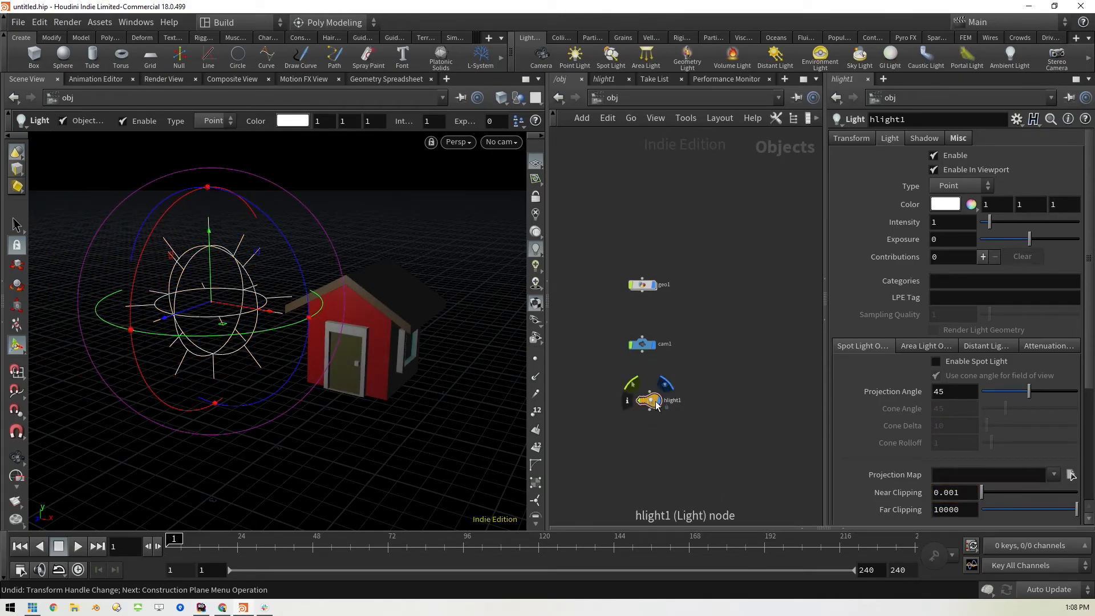
alt+drag(656, 405, 727, 374)
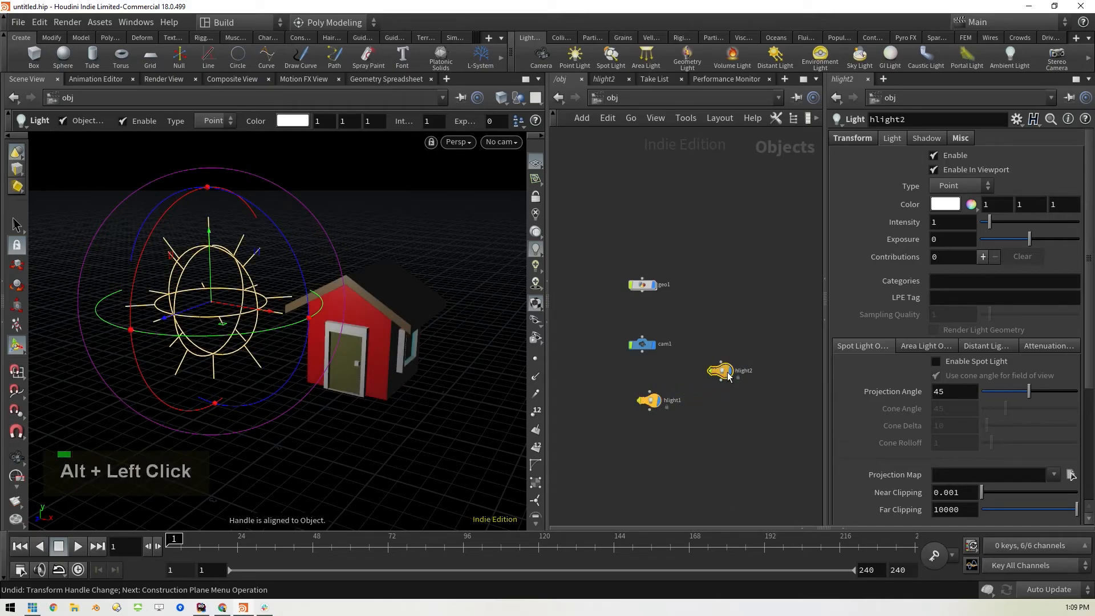
drag(254, 312, 508, 330)
drag(443, 385, 461, 368)
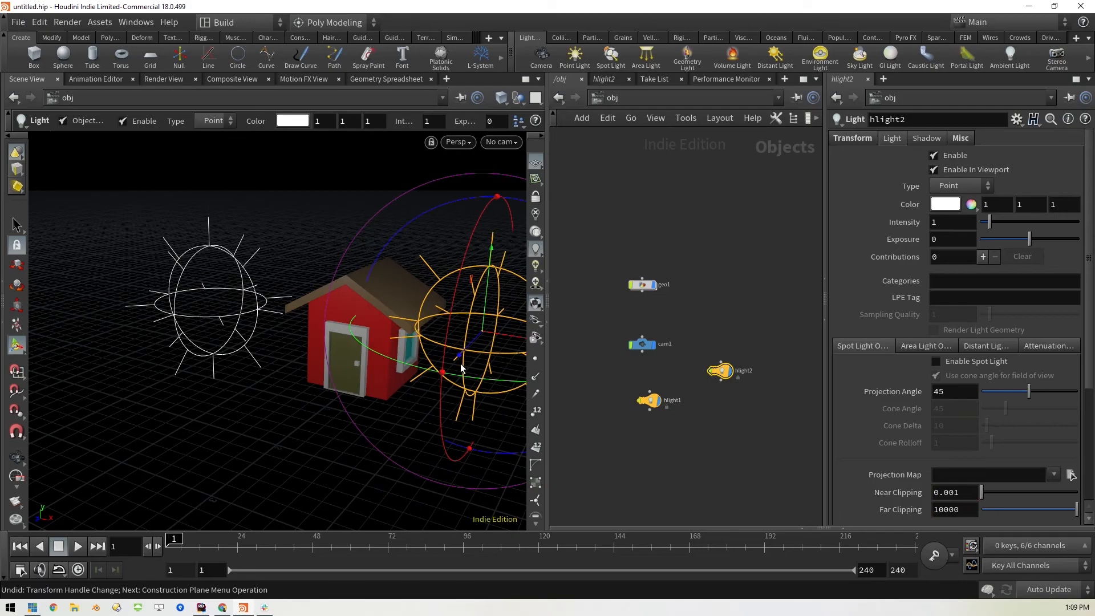
Render the house with Mantra in the Render View and show the whole frame
scroll(387, 387, down, 1)
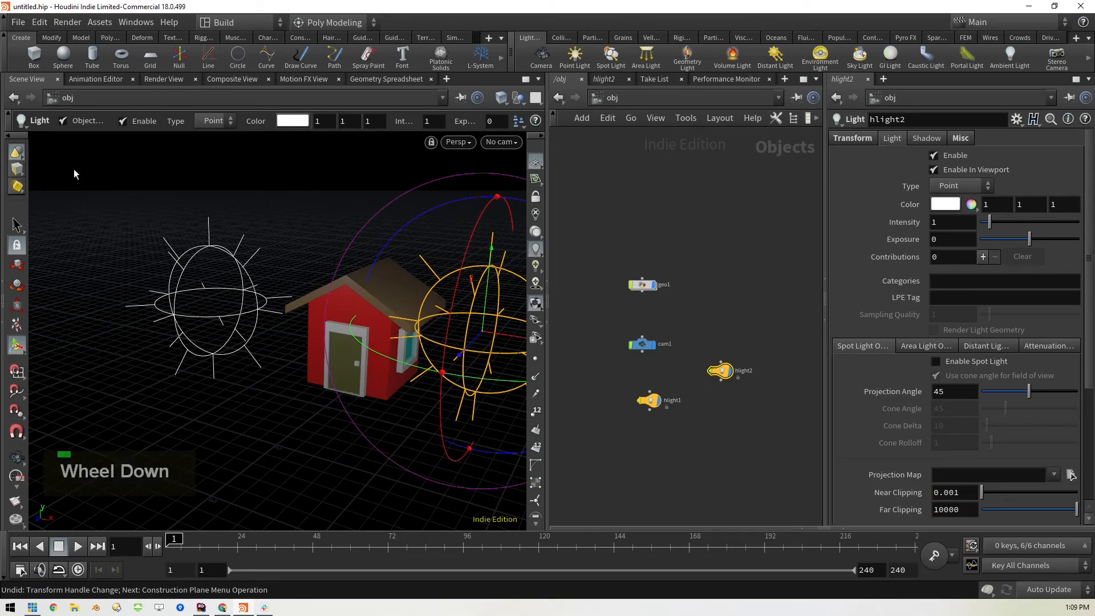
click(163, 80)
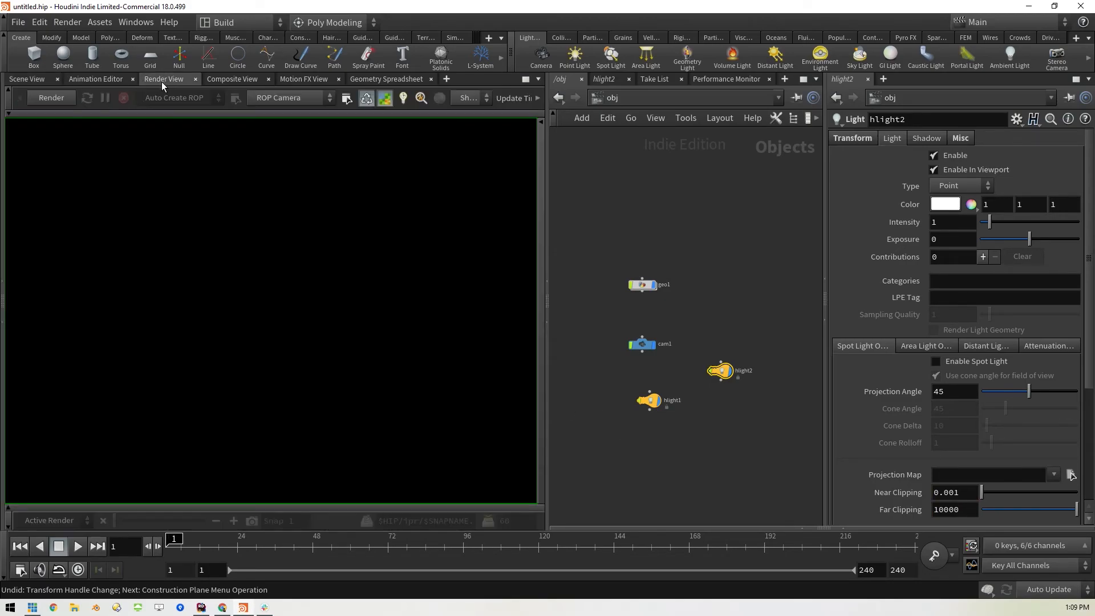
click(56, 96)
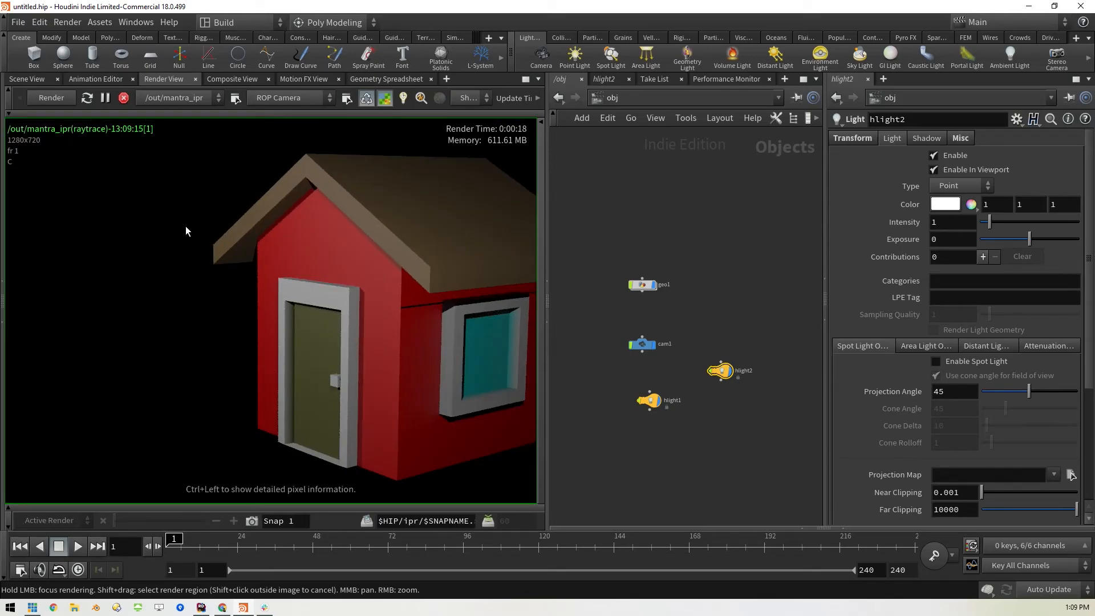
scroll(259, 269, down, 1)
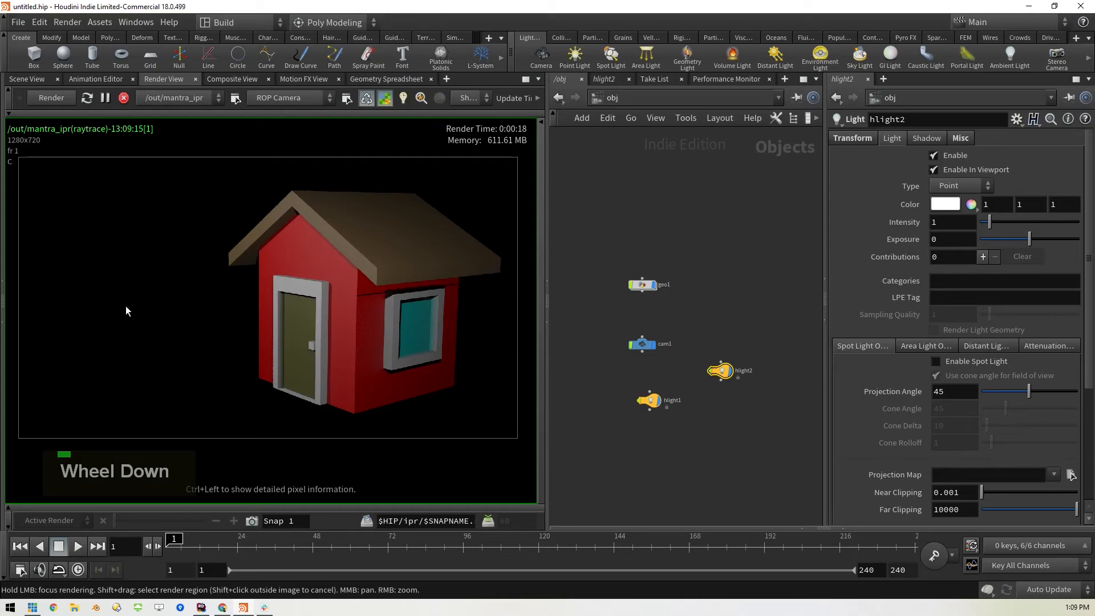